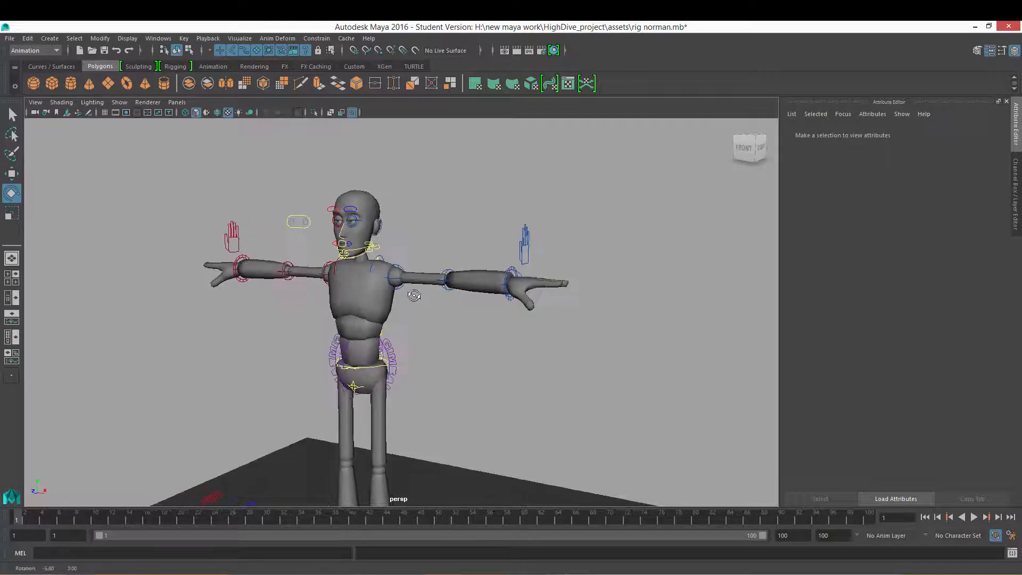
Step: Select the left arm's FK shoulder control and orbit around the character to inspect it
click(398, 266)
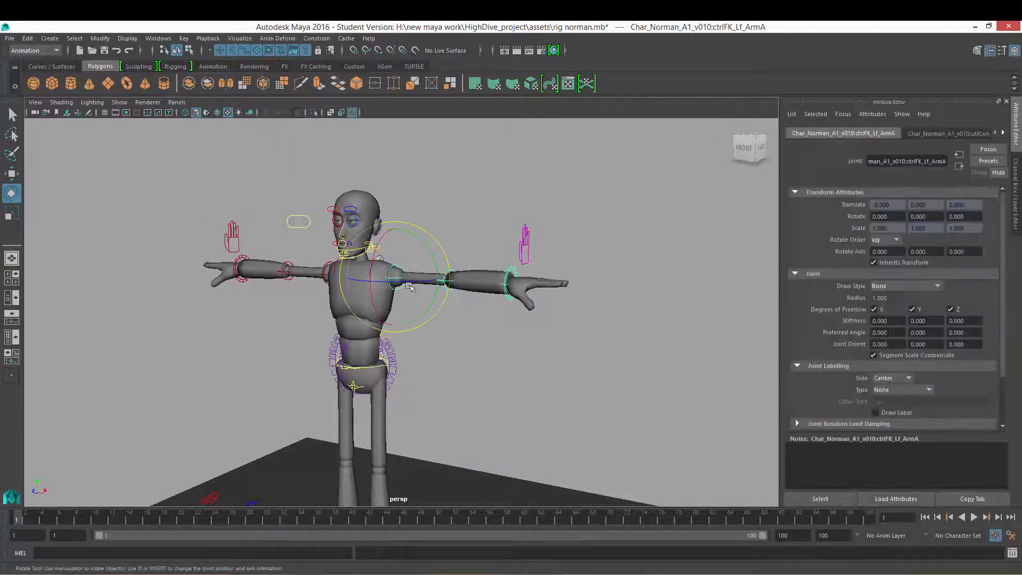
alt+drag(421, 305, 432, 330)
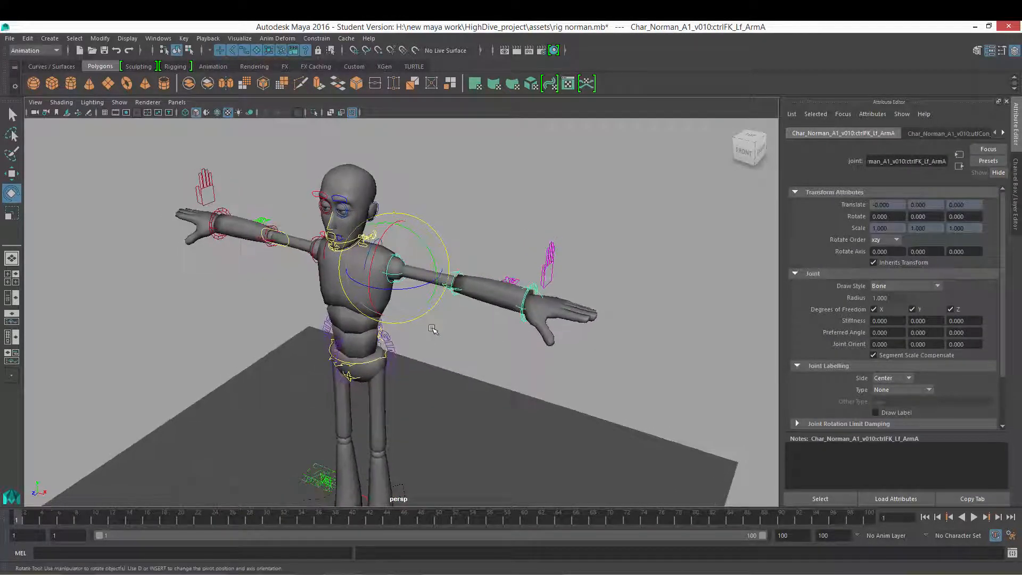
alt+drag(501, 345, 455, 346)
scroll(450, 331, up, 2)
scroll(480, 374, up, 2)
click(508, 344)
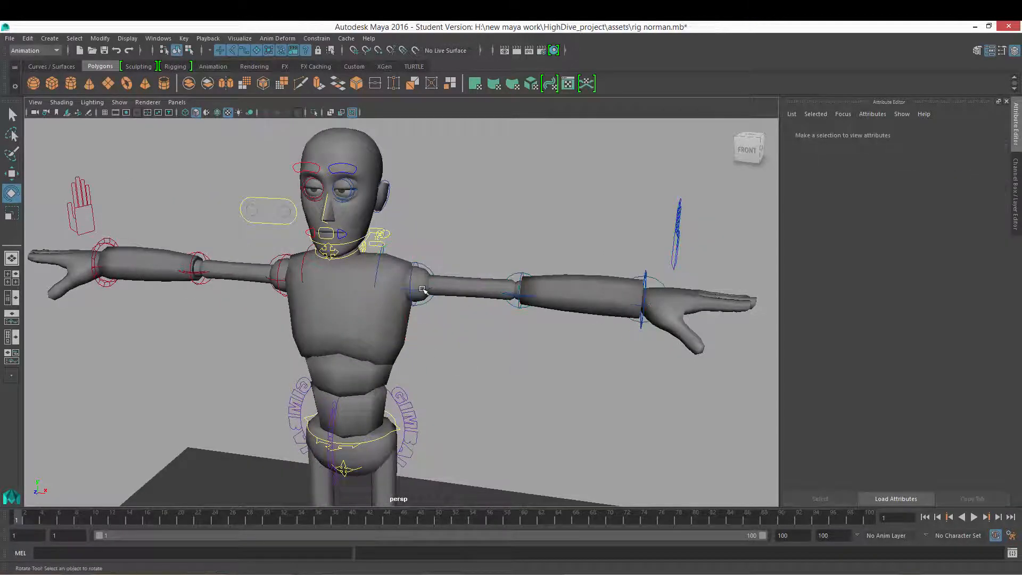
Step: Reselect the left FK shoulder control, try rotating it slightly, and undo the rotation
click(423, 289)
alt+drag(494, 318, 451, 261)
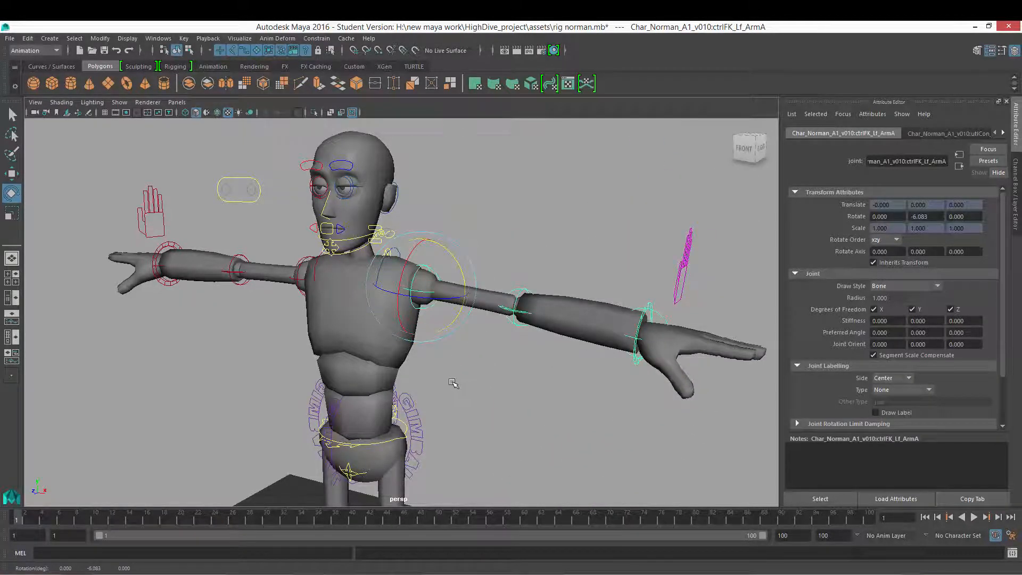
alt+drag(478, 400, 458, 394)
alt+right_drag(458, 395, 368, 382)
alt+drag(368, 382, 403, 379)
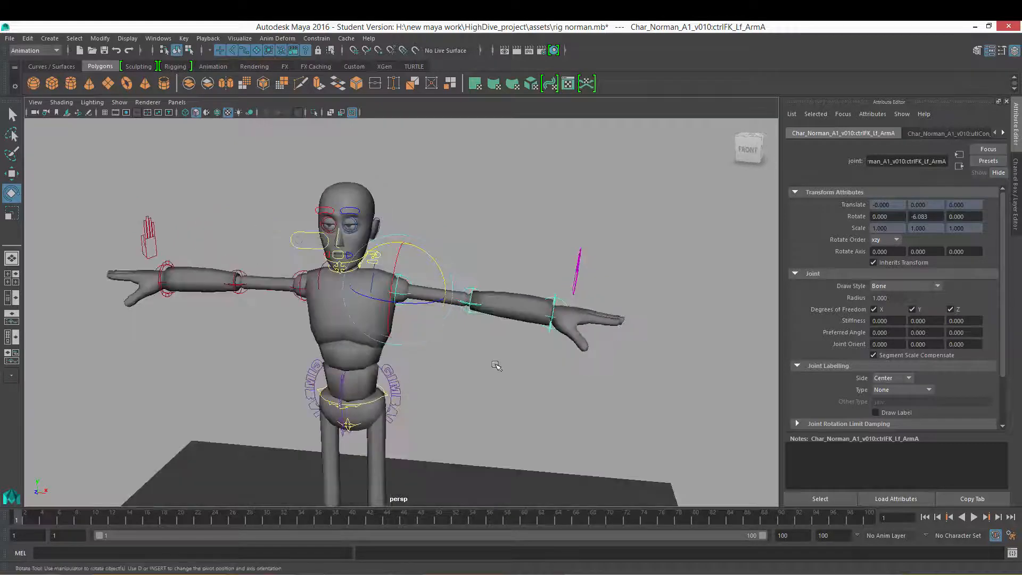
alt+drag(496, 365, 452, 364)
key(ctrl+z)
alt+middle_drag(451, 364, 454, 366)
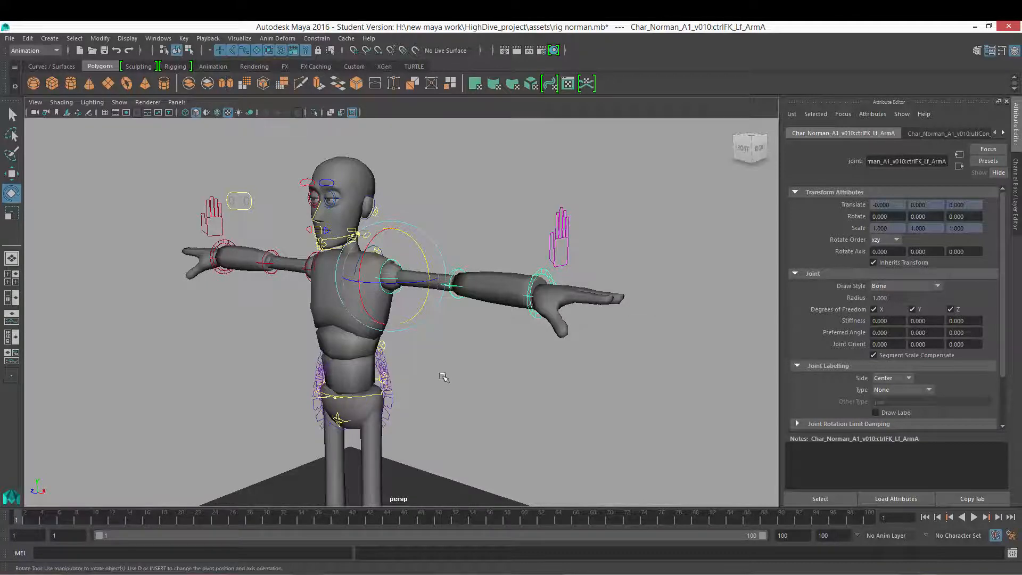
Step: Orbit and zoom around the character to examine the shoulder control from several angles
alt+drag(442, 375, 419, 217)
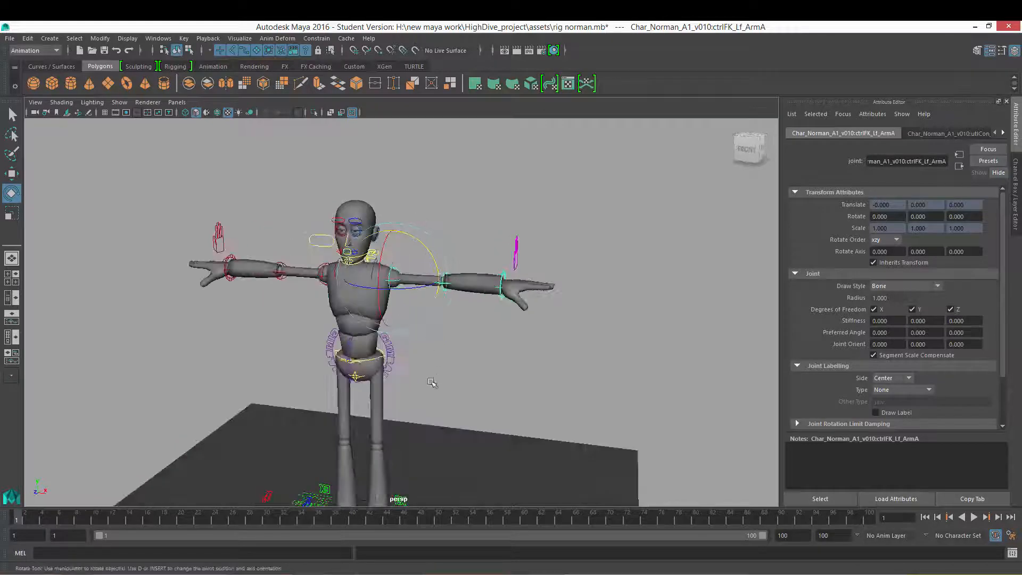
alt+drag(445, 381, 413, 366)
scroll(413, 366, up, 3)
alt+middle_drag(479, 365, 486, 376)
scroll(434, 372, up, 4)
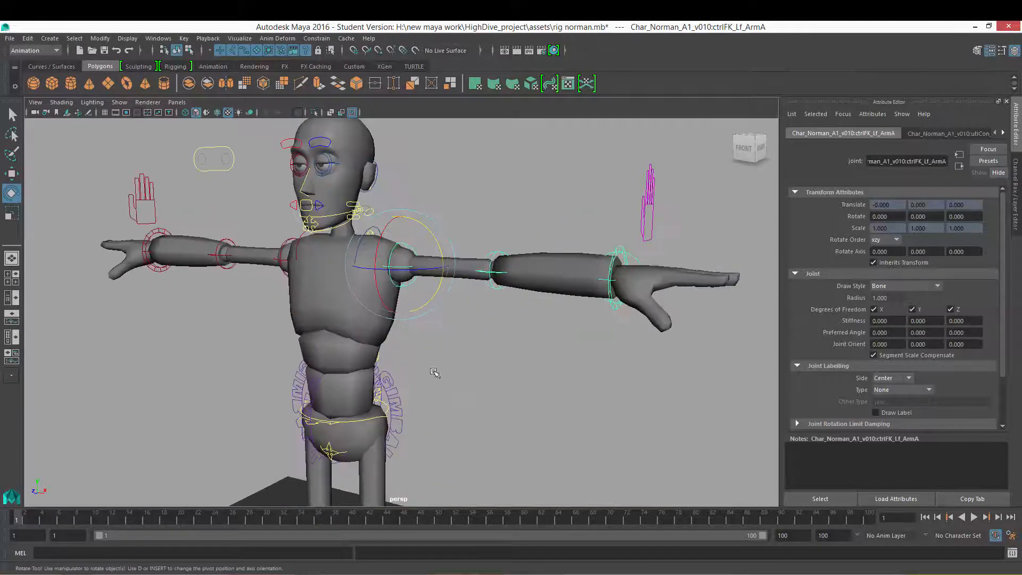
alt+drag(434, 372, 508, 385)
scroll(475, 380, up, 2)
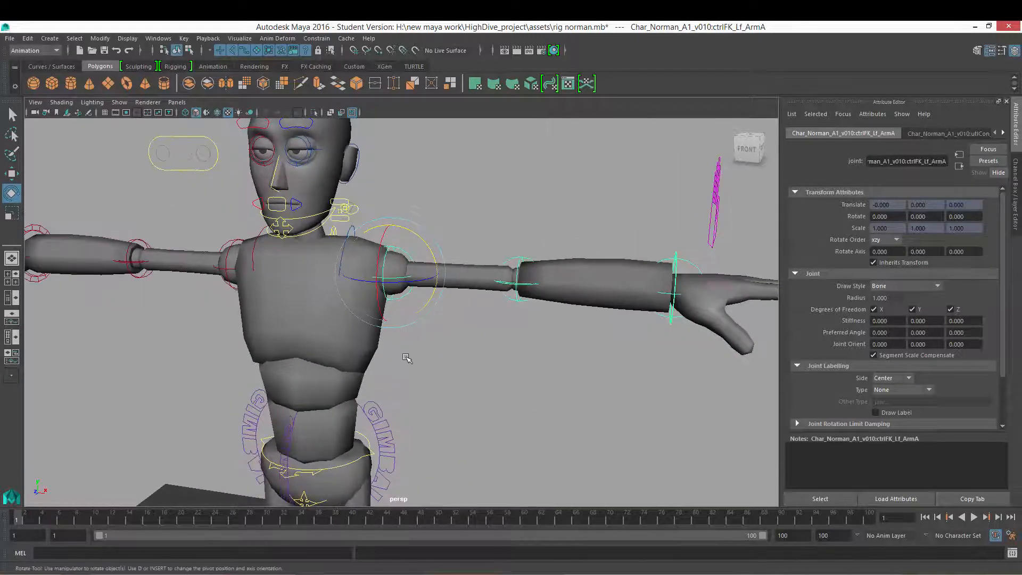
alt+right_drag(406, 357, 445, 365)
alt+middle_drag(446, 365, 453, 380)
alt+drag(472, 382, 467, 379)
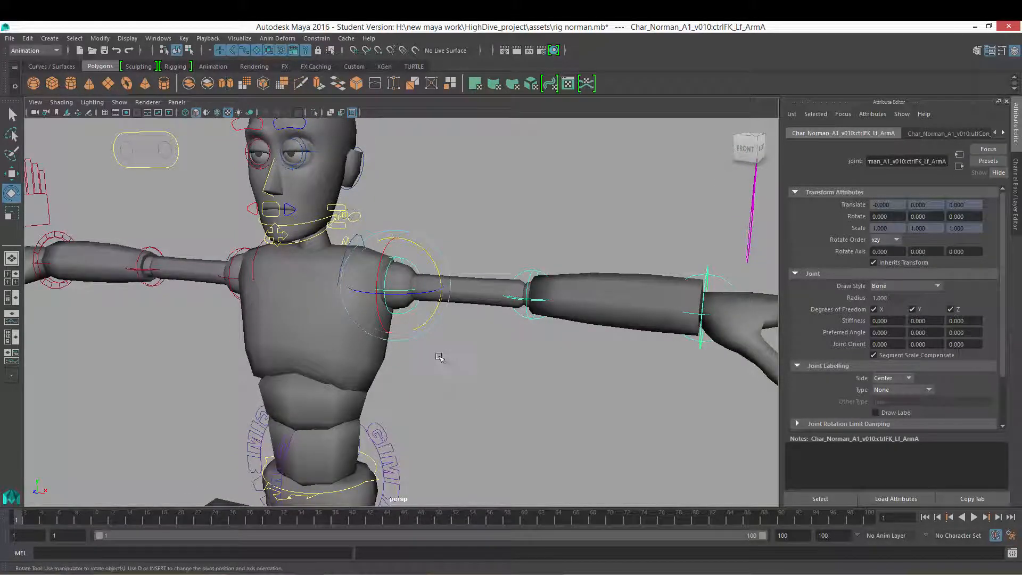
scroll(436, 358, down, 5)
alt+right_drag(569, 372, 397, 371)
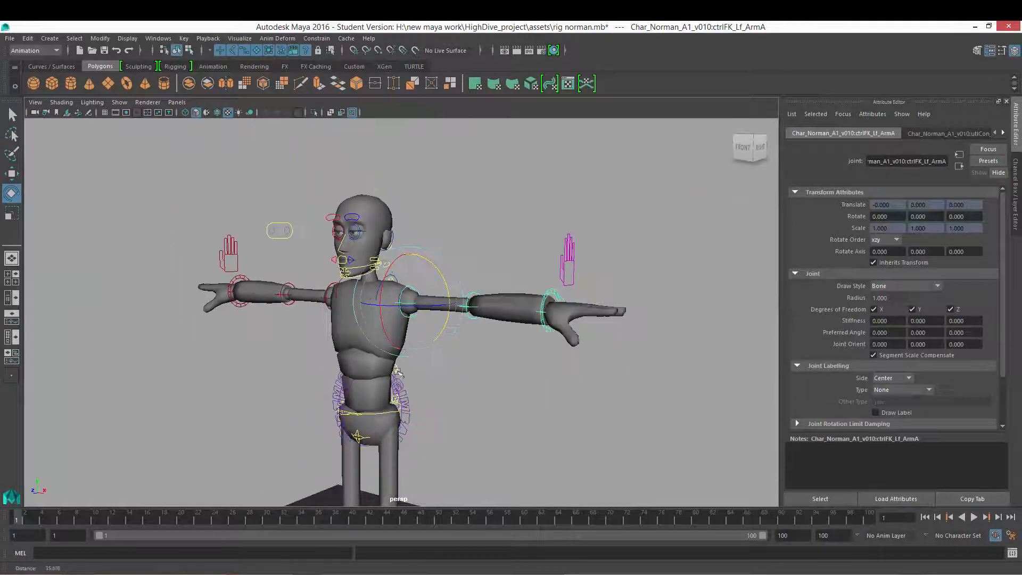
alt+drag(397, 371, 426, 356)
alt+right_drag(425, 356, 565, 362)
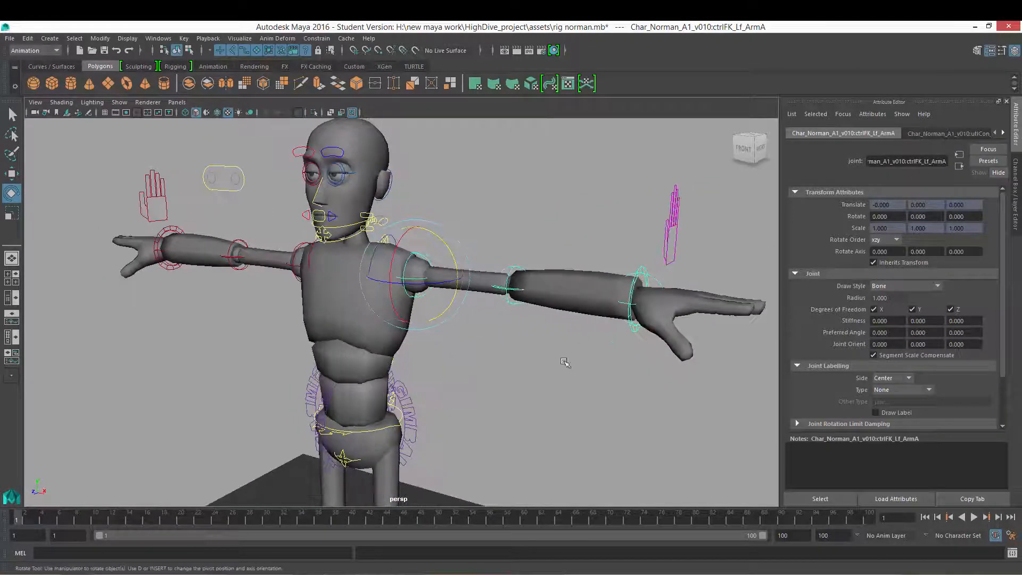
alt+drag(399, 328, 427, 325)
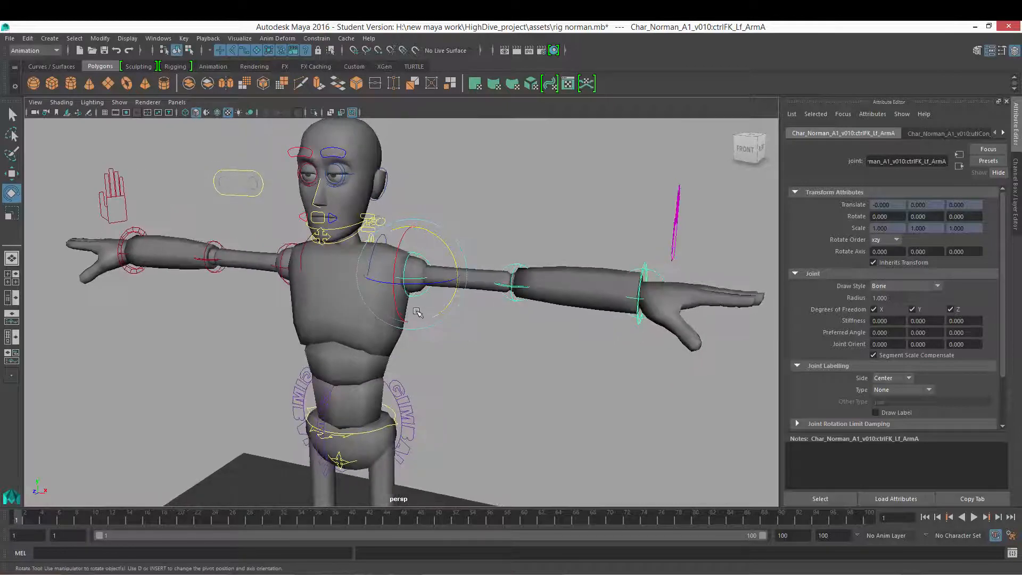
alt+middle_drag(456, 338, 486, 333)
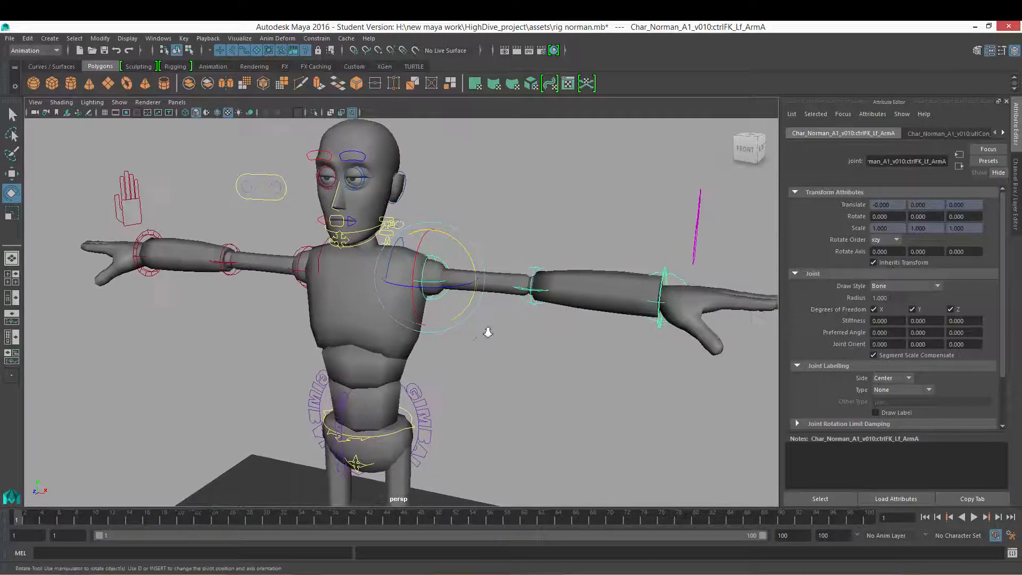
alt+right_drag(486, 333, 433, 335)
mouse_move(434, 335)
alt+mouse_down()
mouse_move(400, 332)
mouse_move(429, 339)
alt+mouse_up()
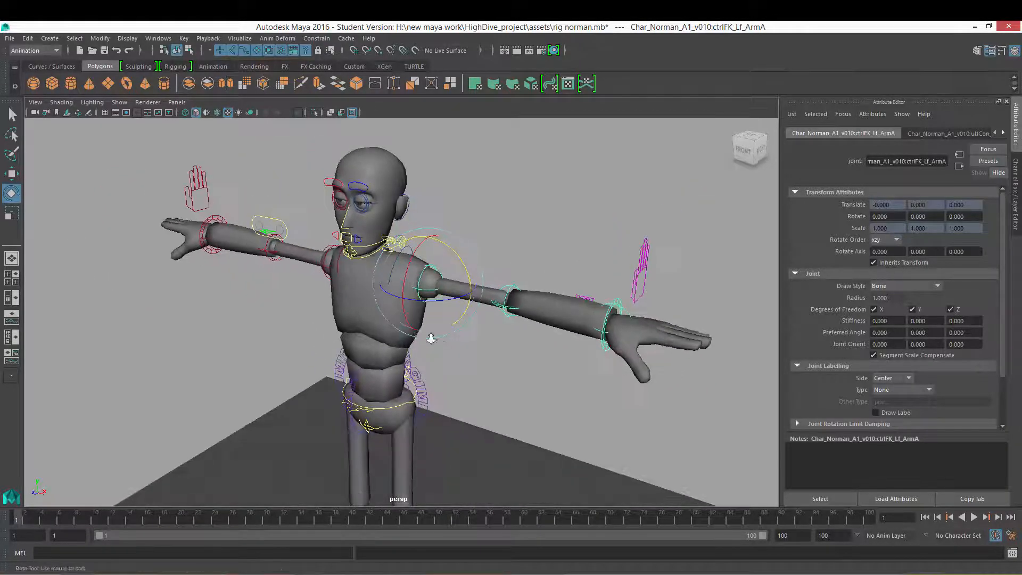
alt+right_drag(429, 339, 460, 347)
Step: Undo a trial rotation of the shoulder control and switch the side panel to the Channel Box
alt+drag(479, 307, 386, 284)
key(ctrl+z)
click(1017, 176)
Step: Orbit and zoom in on the left shoulder to examine the control closely
alt+drag(481, 281, 451, 249)
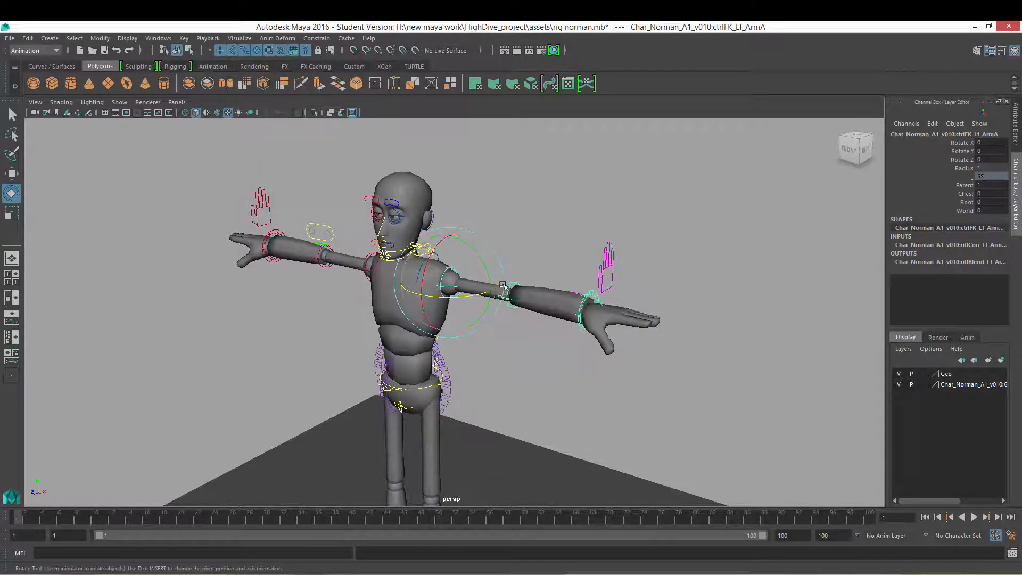
alt+drag(520, 314, 503, 279)
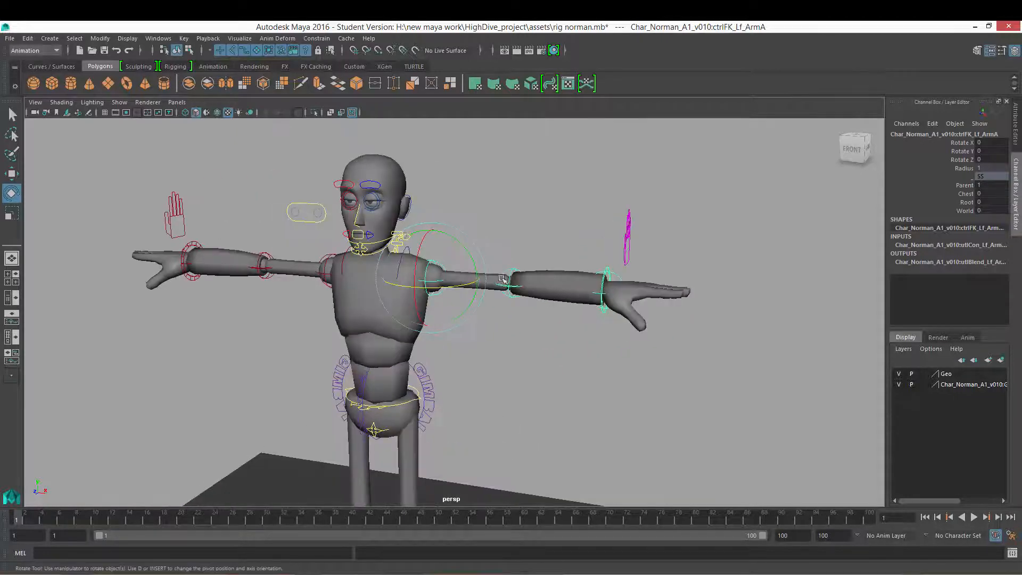
alt+drag(559, 241, 479, 278)
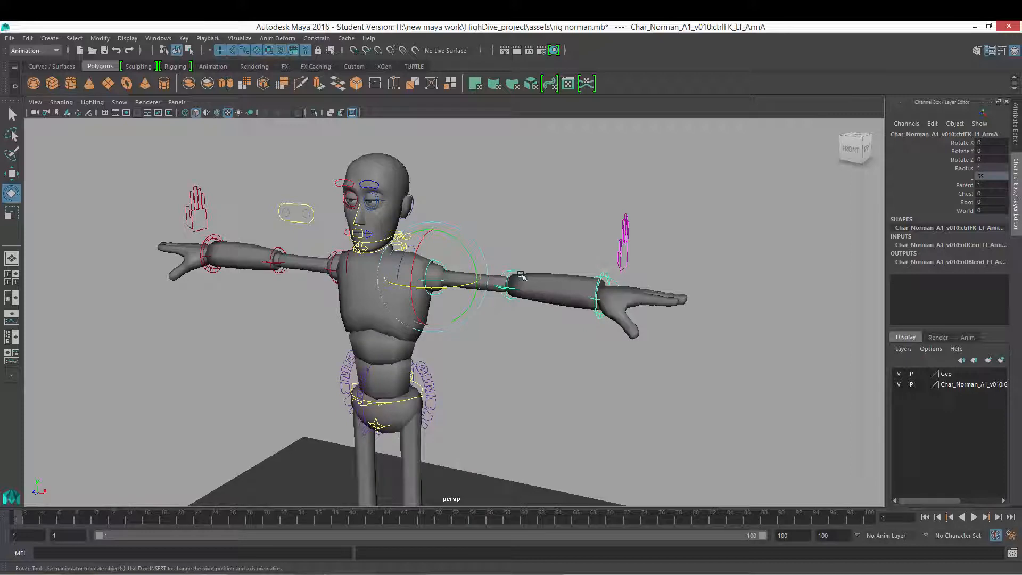
alt+drag(487, 241, 462, 261)
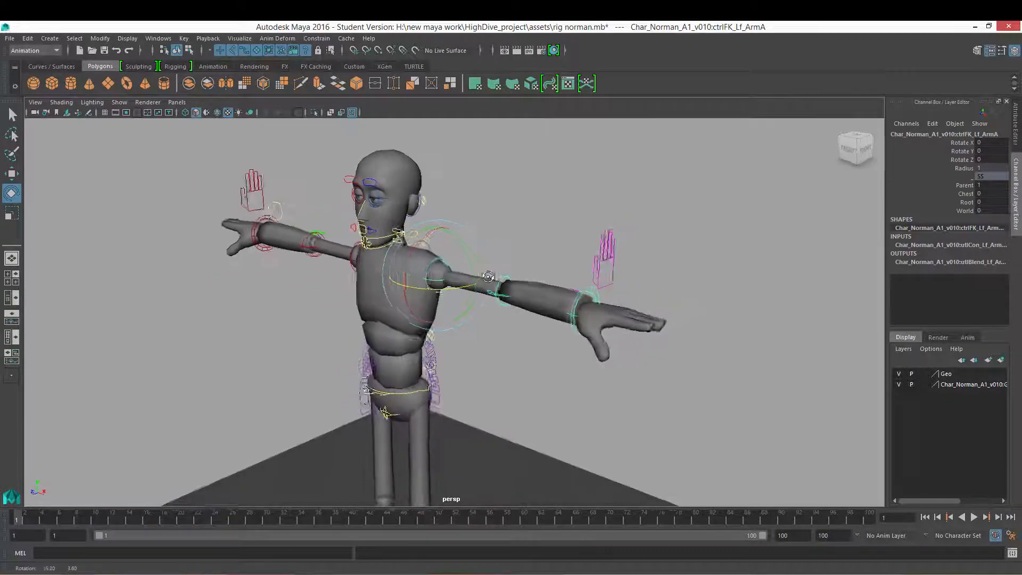
alt+right_drag(479, 261, 509, 314)
alt+drag(457, 254, 482, 273)
alt+right_drag(483, 273, 508, 341)
alt+drag(508, 341, 479, 311)
alt+right_drag(481, 298, 455, 285)
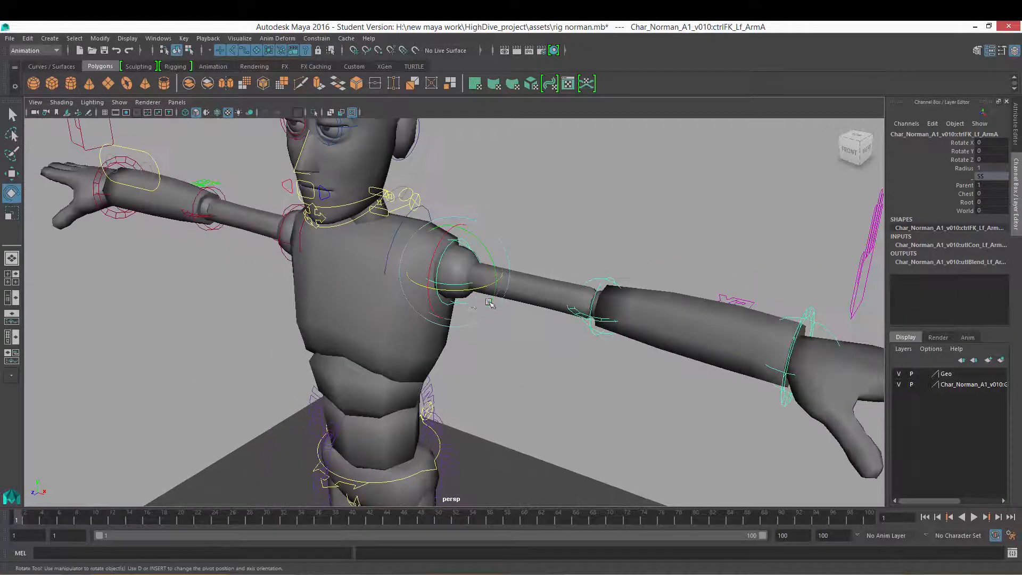
alt+drag(432, 282, 486, 322)
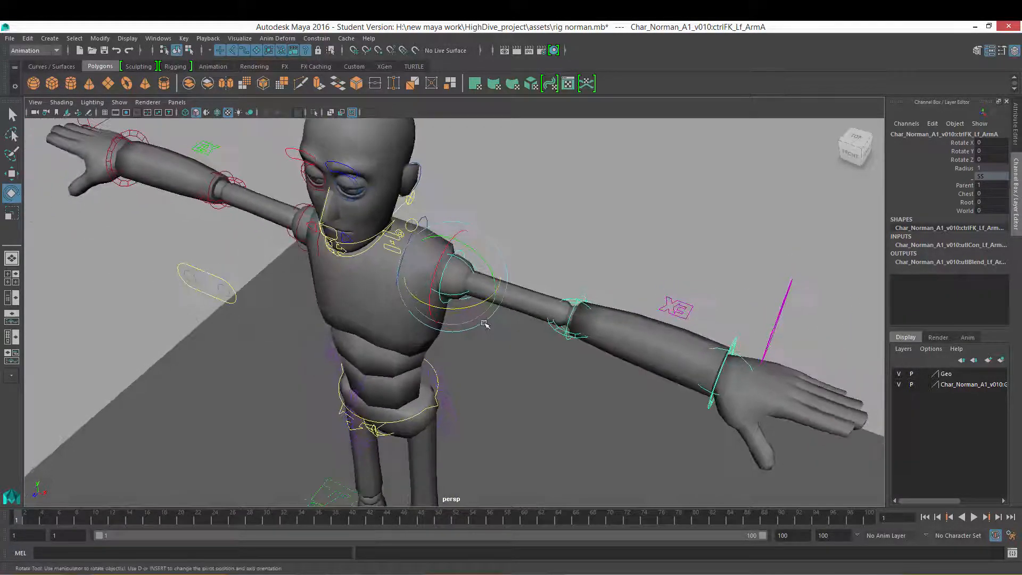
click(563, 371)
Step: Select the left FK shoulder control and try rotating it around Z, undoing both attempts
click(463, 297)
mouse_move(478, 305)
mouse_down()
mouse_move(474, 322)
mouse_move(482, 304)
mouse_move(466, 315)
mouse_up()
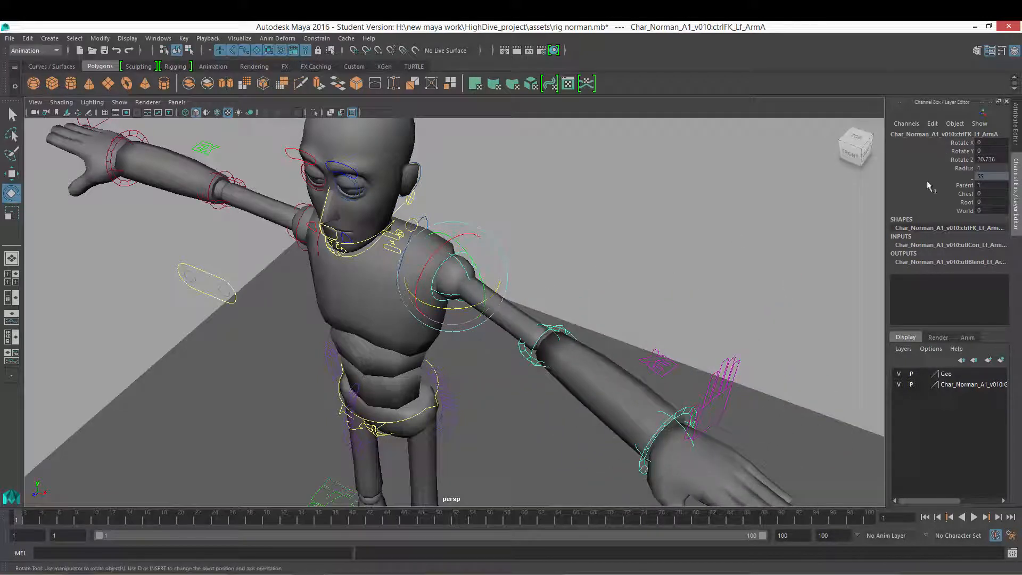
key(ctrl+z)
drag(477, 305, 606, 280)
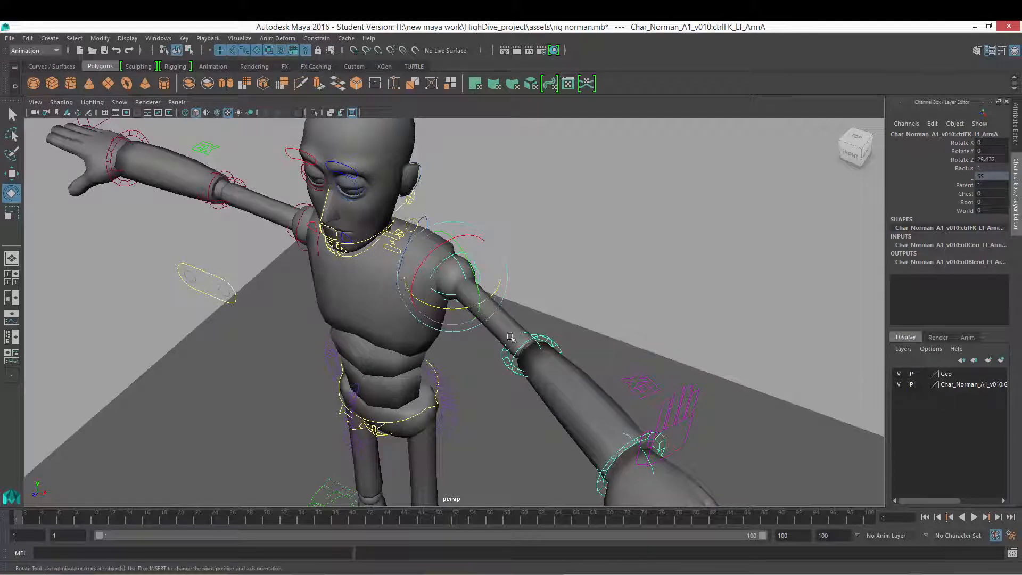
key(ctrl+z)
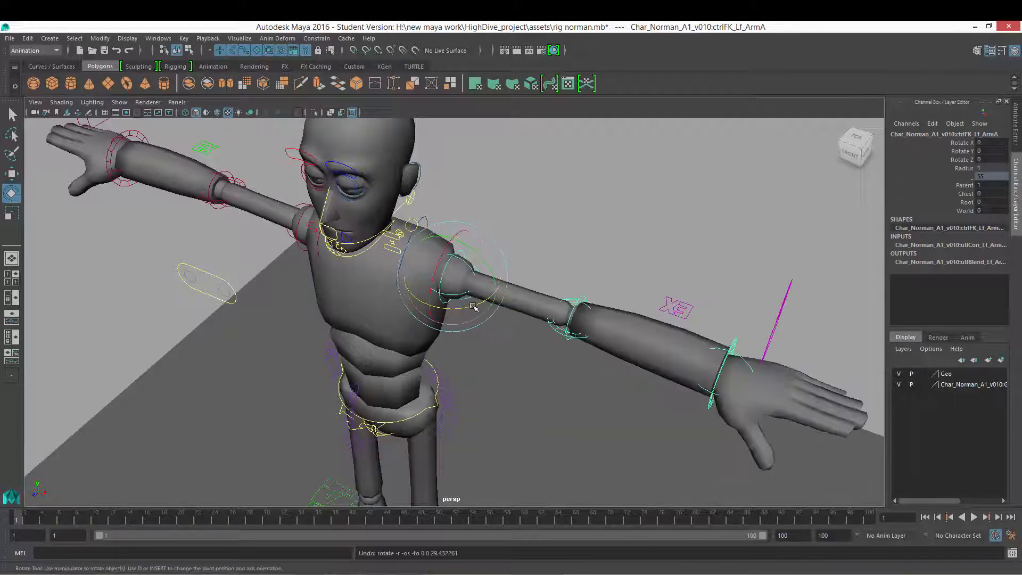
Step: Try rotating the shoulder control freely around several axes, undoing the rotations
drag(474, 307, 454, 307)
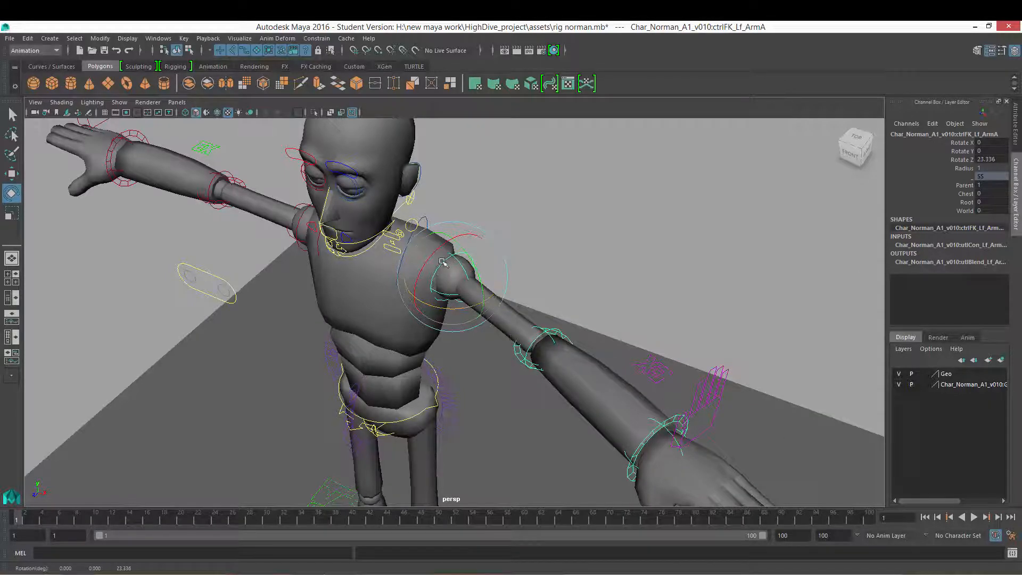
alt+drag(493, 292, 459, 306)
alt+right_drag(458, 306, 468, 263)
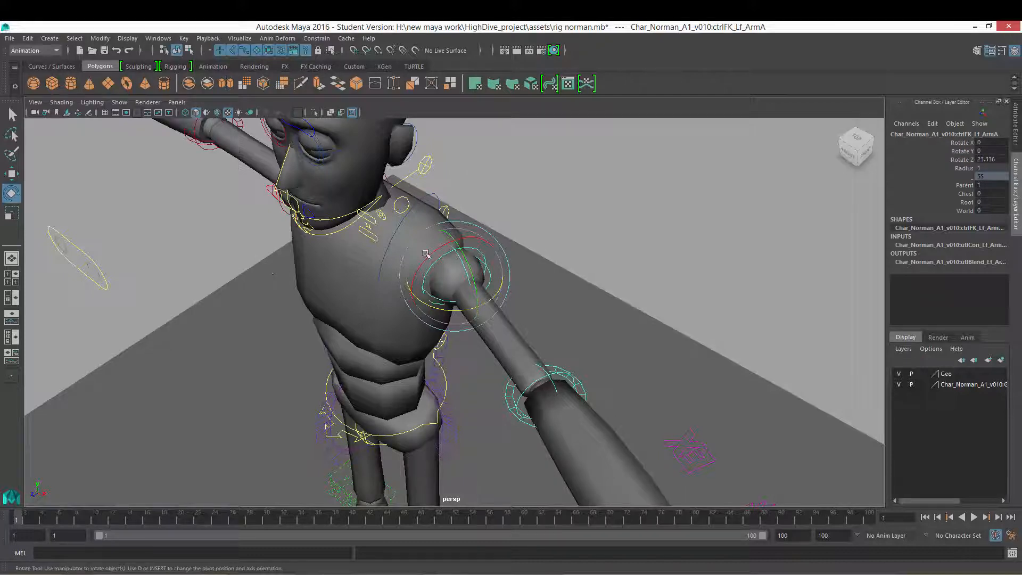
mouse_move(465, 255)
mouse_down()
mouse_move(458, 261)
mouse_move(467, 252)
mouse_up()
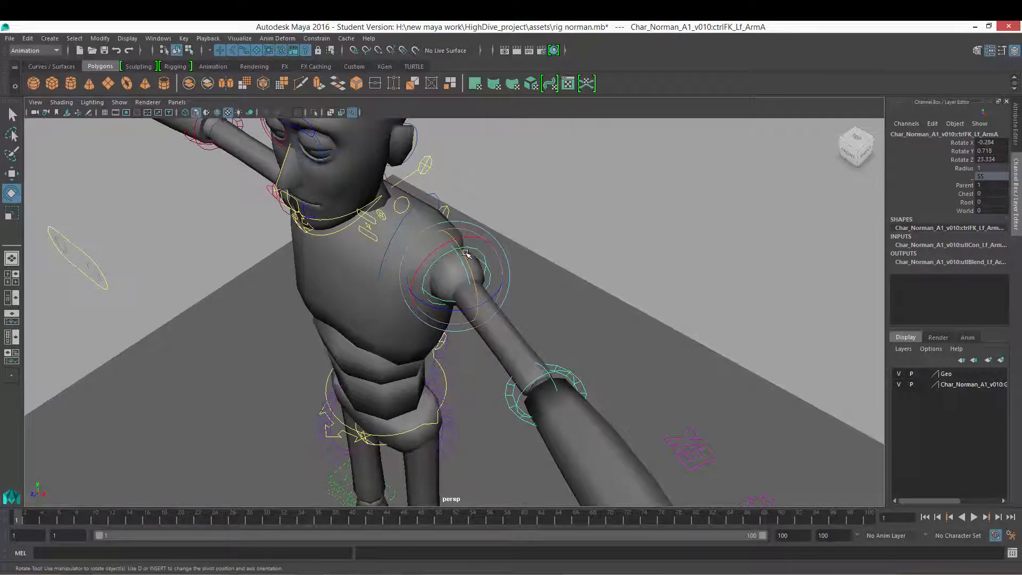
drag(466, 254, 467, 254)
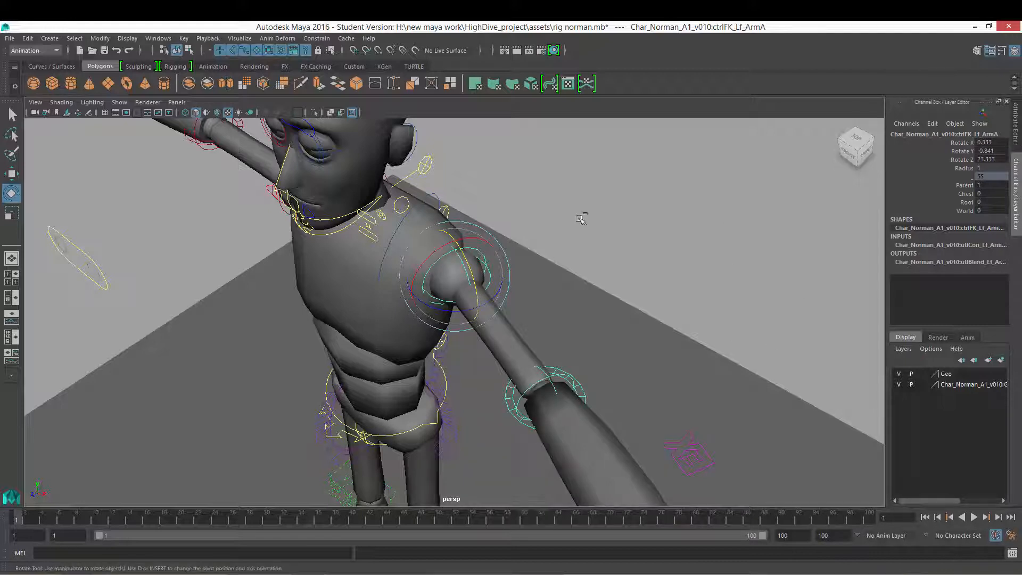
key(ctrl+z)
drag(465, 256, 447, 317)
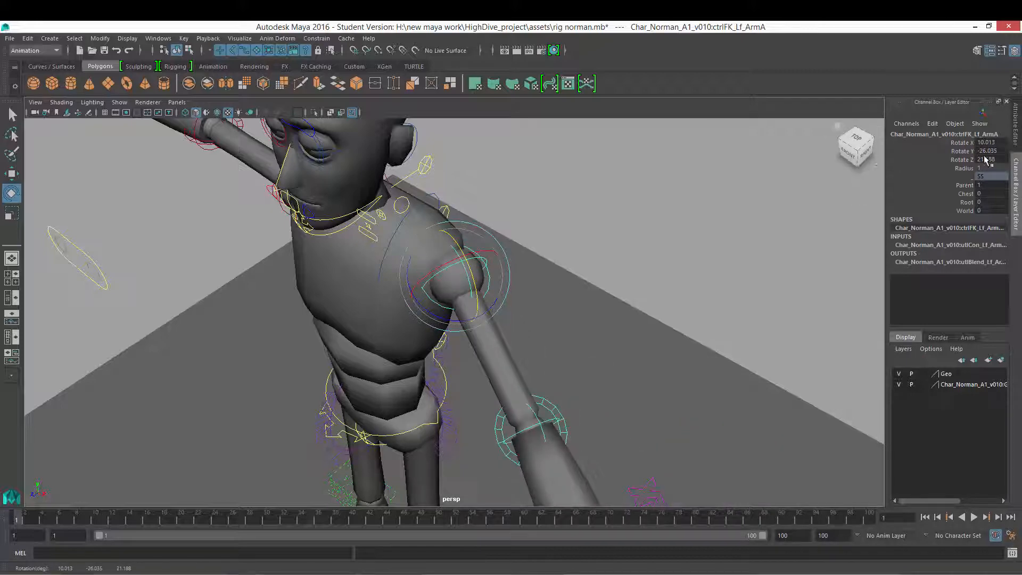
drag(520, 326, 506, 287)
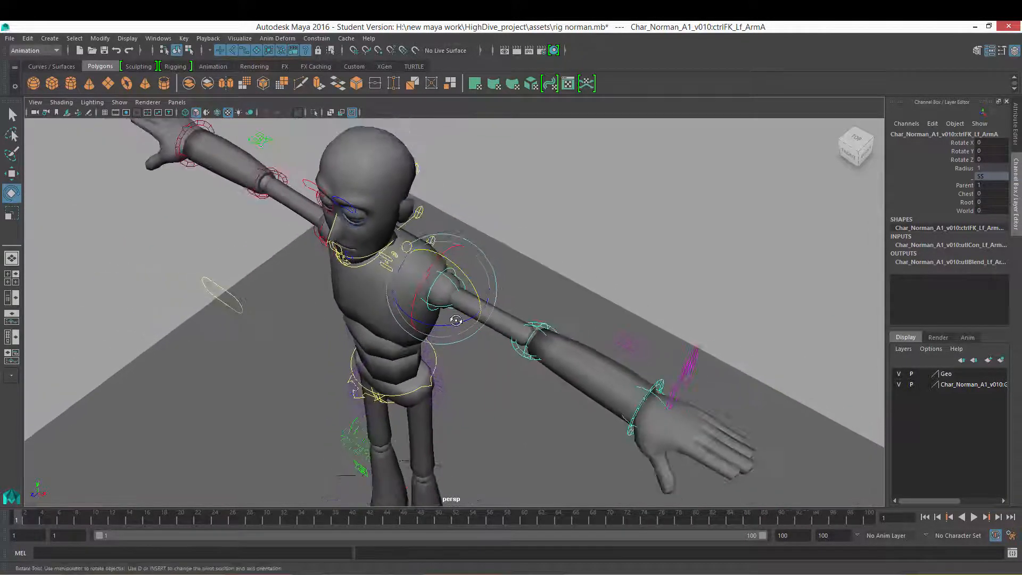
Step: Open the Rotate tool's axis orientation options and rotate the left shoulder control about 28° around Z
mouse_move(456, 321)
alt+mouse_down()
mouse_move(518, 298)
mouse_move(455, 308)
alt+mouse_up()
alt+right_drag(455, 308, 502, 311)
alt+drag(501, 312, 481, 298)
alt+right_drag(483, 296, 460, 319)
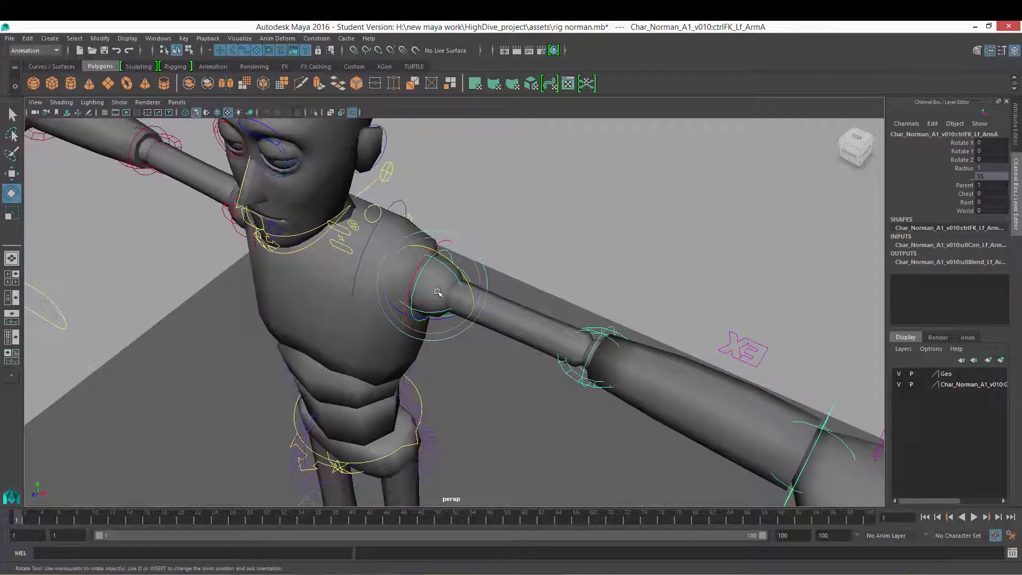
alt+drag(437, 292, 425, 291)
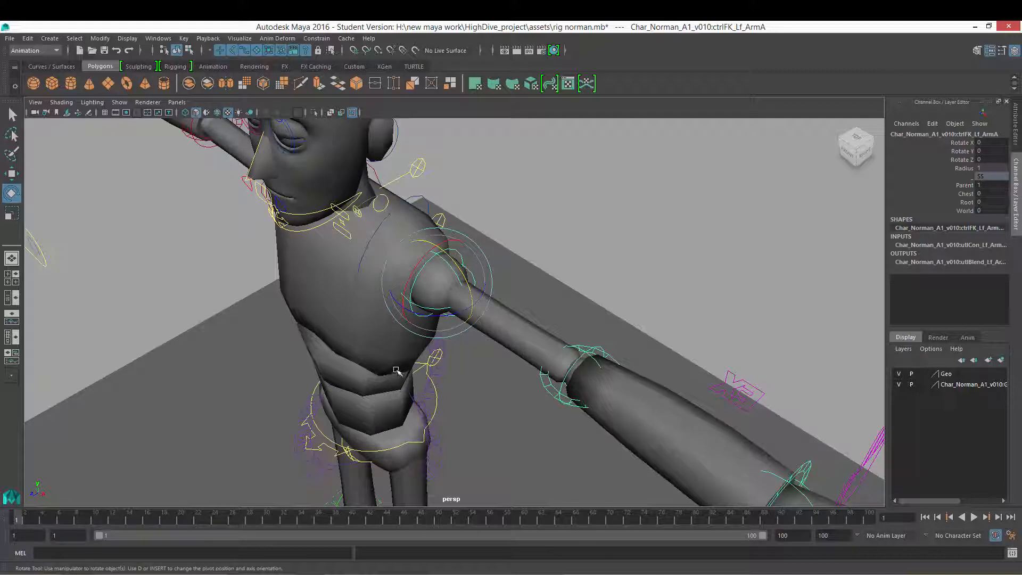
click(417, 340)
drag(417, 341, 386, 326)
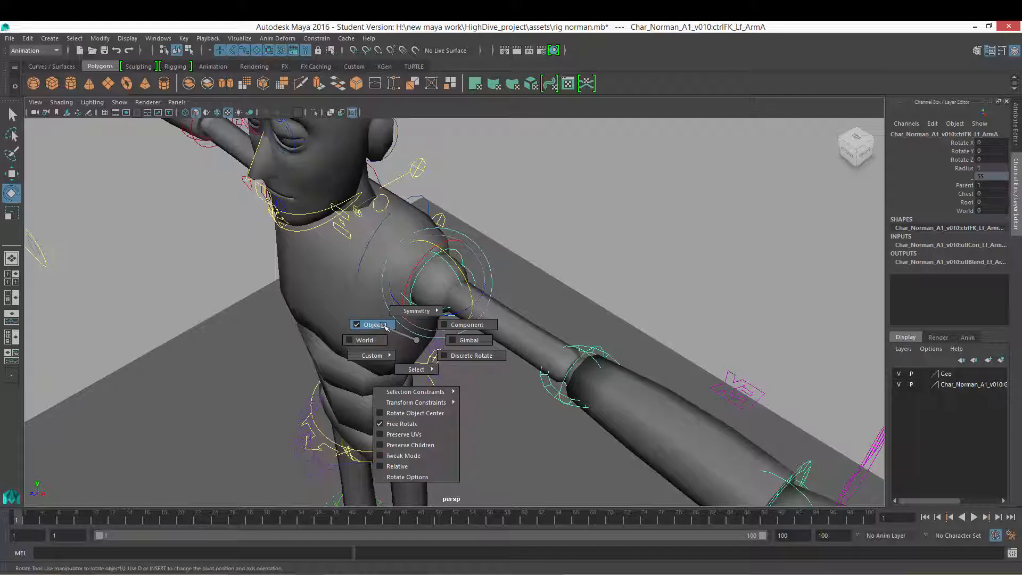
drag(385, 326, 450, 336)
alt+right_drag(450, 336, 491, 333)
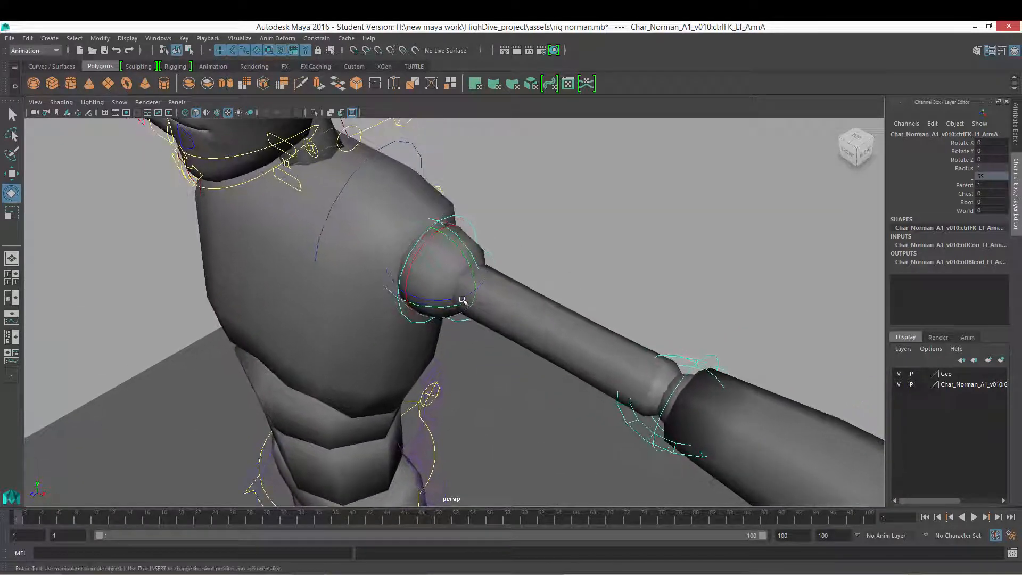
drag(452, 299, 430, 308)
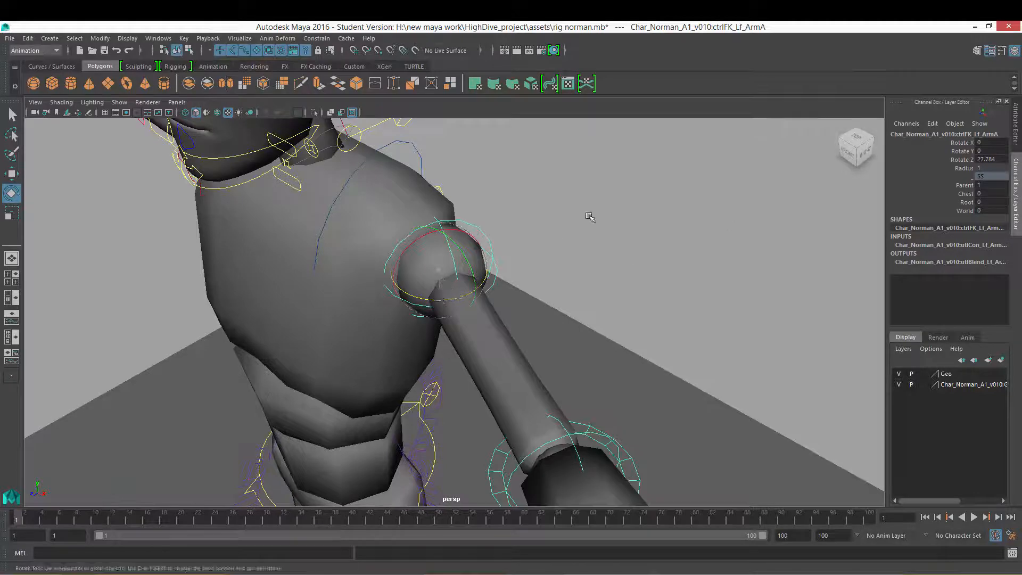
Step: Try rotating the left shoulder control again, undoing both attempts
alt+drag(445, 238, 462, 258)
alt+right_drag(462, 258, 467, 274)
alt+drag(468, 273, 397, 246)
key(ctrl+z)
key(ctrl+z)
Step: Set the Rotate tool's axis orientation to Object for the shoulder control
alt+drag(454, 307, 447, 278)
key(w)
click(469, 284)
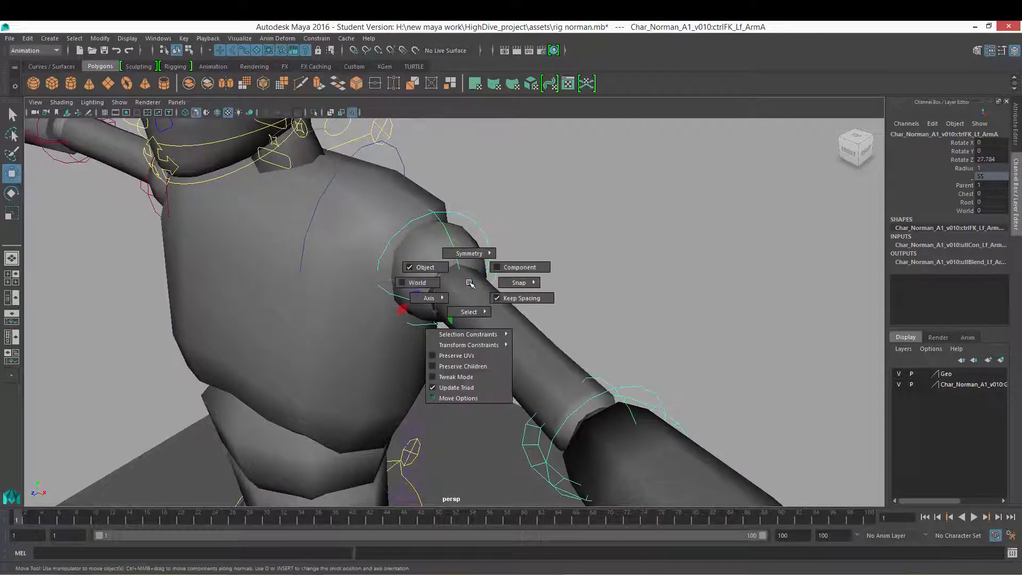
key(e)
click(470, 282)
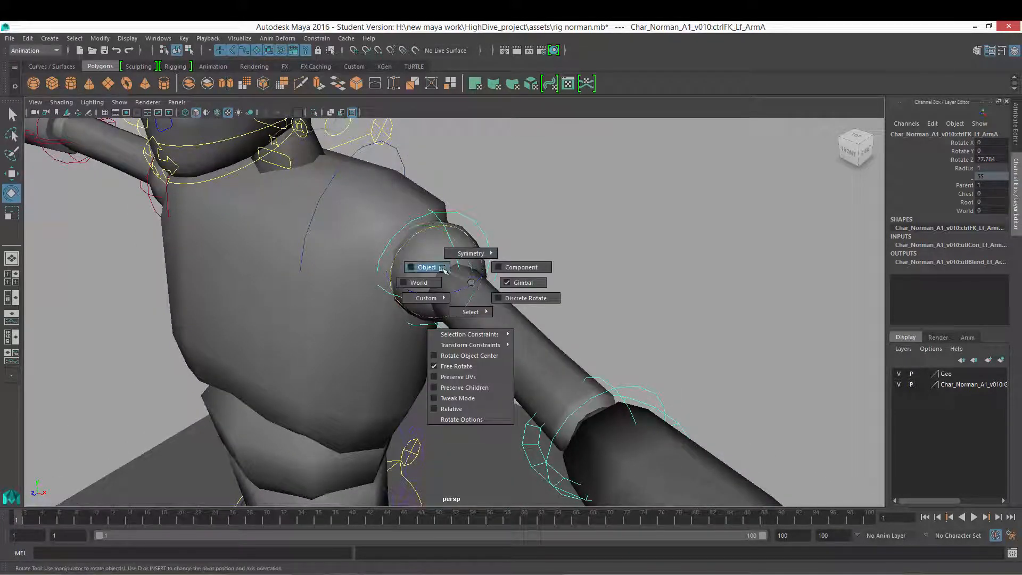
click(440, 268)
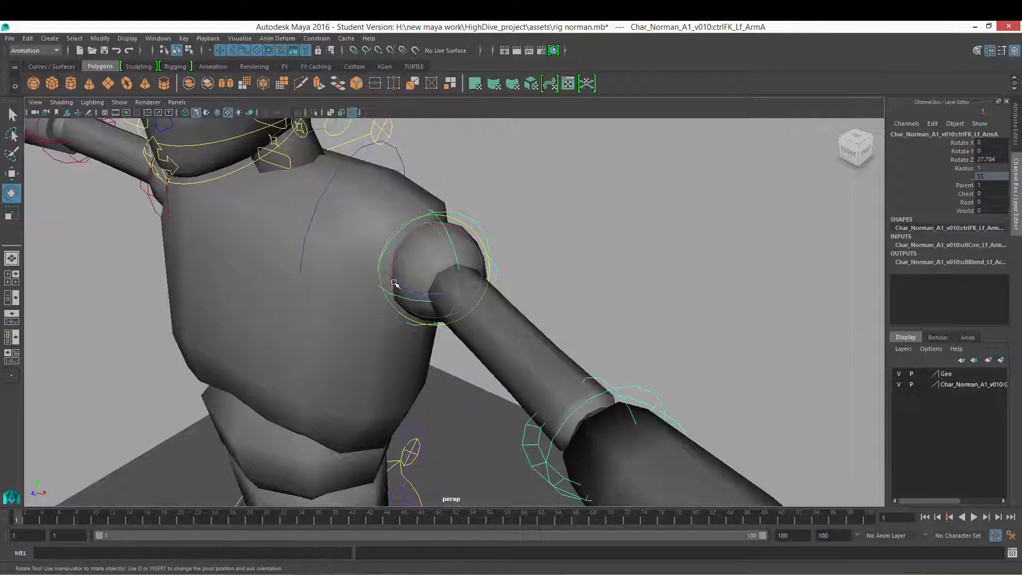
Step: Try rotating the shoulder control in object orientation, then undo all rotations back to zero
key(e)
click(416, 272)
click(464, 273)
alt+drag(463, 279, 475, 309)
alt+drag(450, 277, 431, 295)
key(ctrl+z)
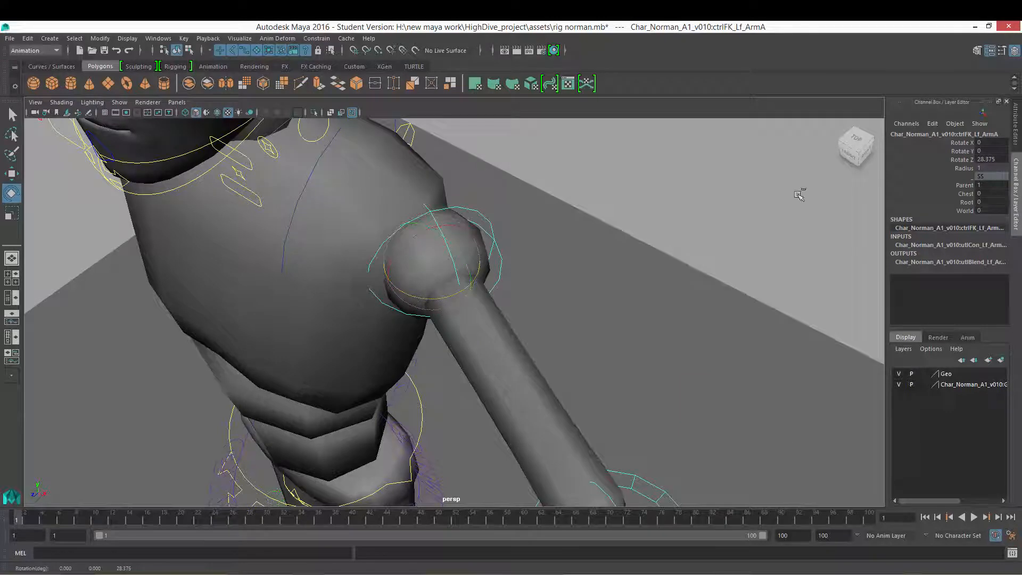
key(ctrl+z)
drag(446, 241, 424, 241)
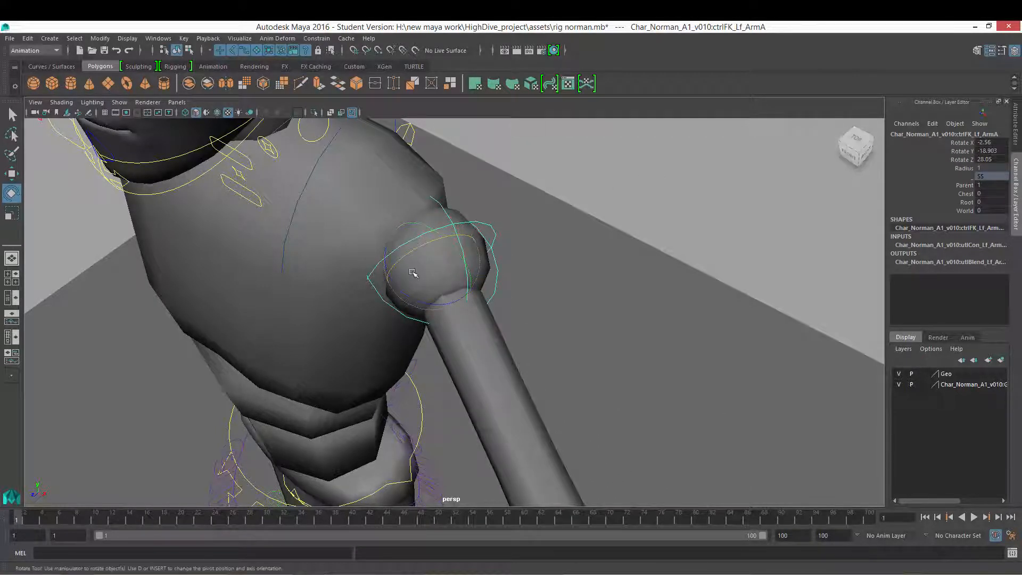
key(ctrl+z)
key(ctrl+z)
key(ctrl+z)
key(ctrl+z)
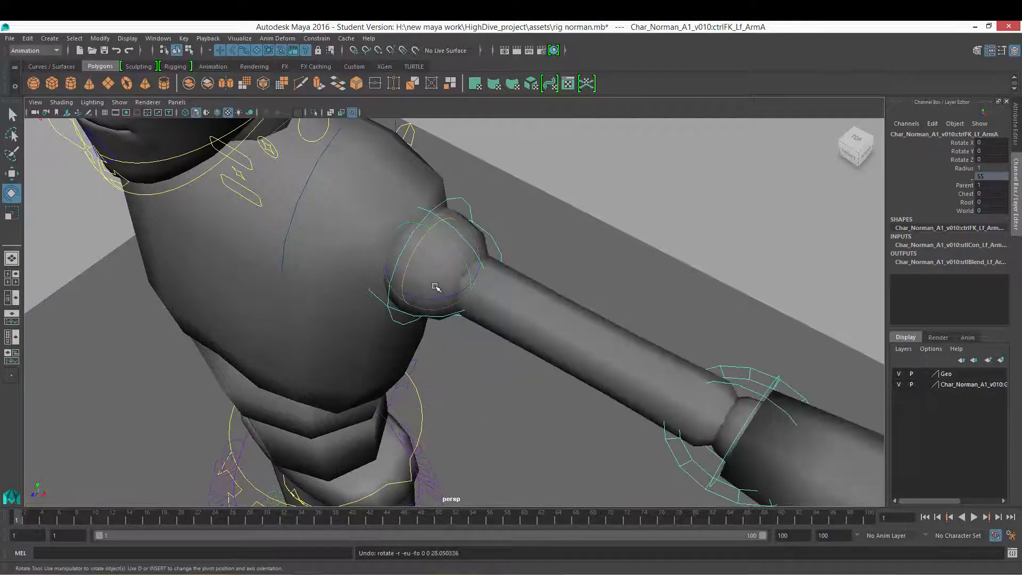
Step: Orbit around the shoulder to examine the control's rotation manipulator from several angles
key(e)
mouse_move(434, 286)
mouse_down()
mouse_move(485, 288)
mouse_move(435, 287)
mouse_move(453, 288)
mouse_up()
alt+right_drag(452, 287, 456, 293)
alt+drag(429, 308, 446, 298)
alt+right_drag(439, 307, 452, 320)
alt+drag(422, 282, 442, 283)
alt+right_drag(443, 283, 462, 286)
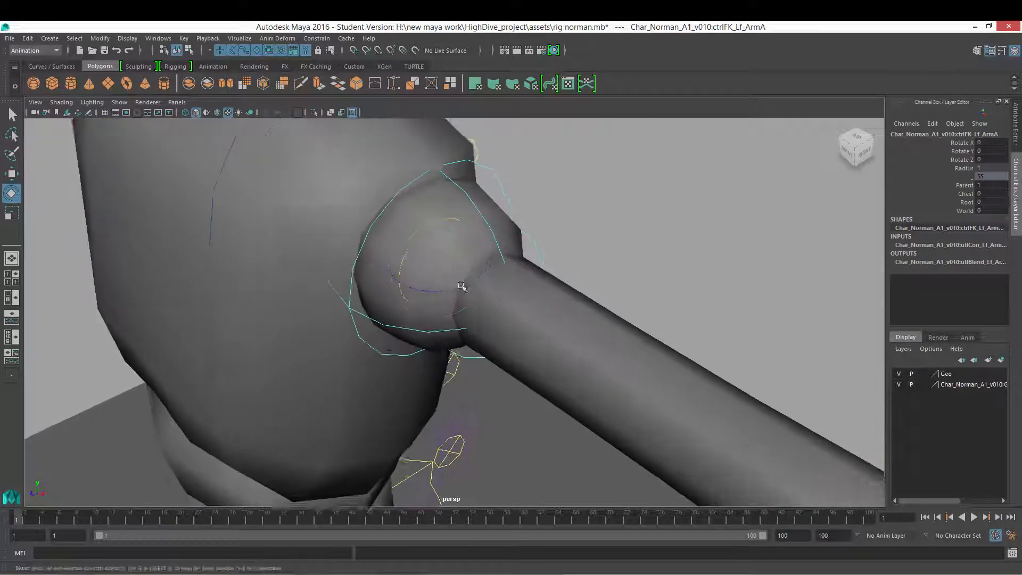
alt+drag(434, 306, 475, 246)
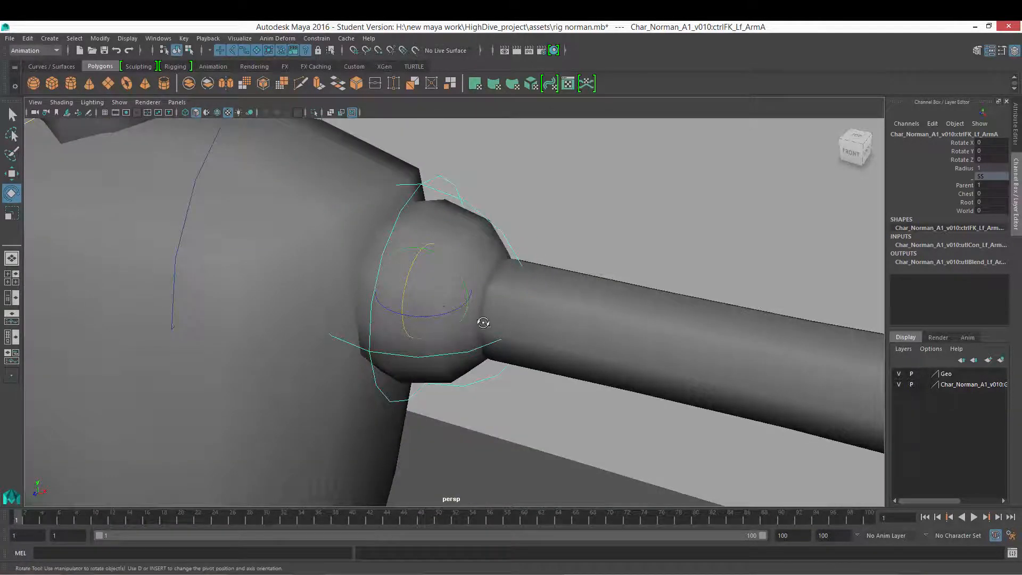
alt+drag(481, 321, 456, 317)
alt+right_drag(456, 317, 366, 318)
alt+drag(365, 319, 376, 308)
alt+right_drag(376, 308, 424, 334)
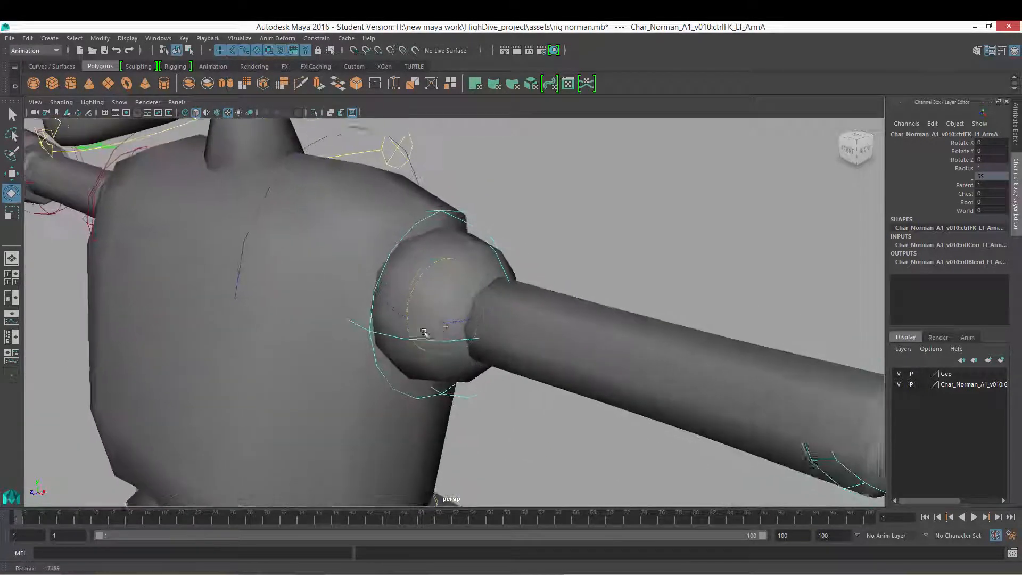
alt+drag(424, 333, 450, 315)
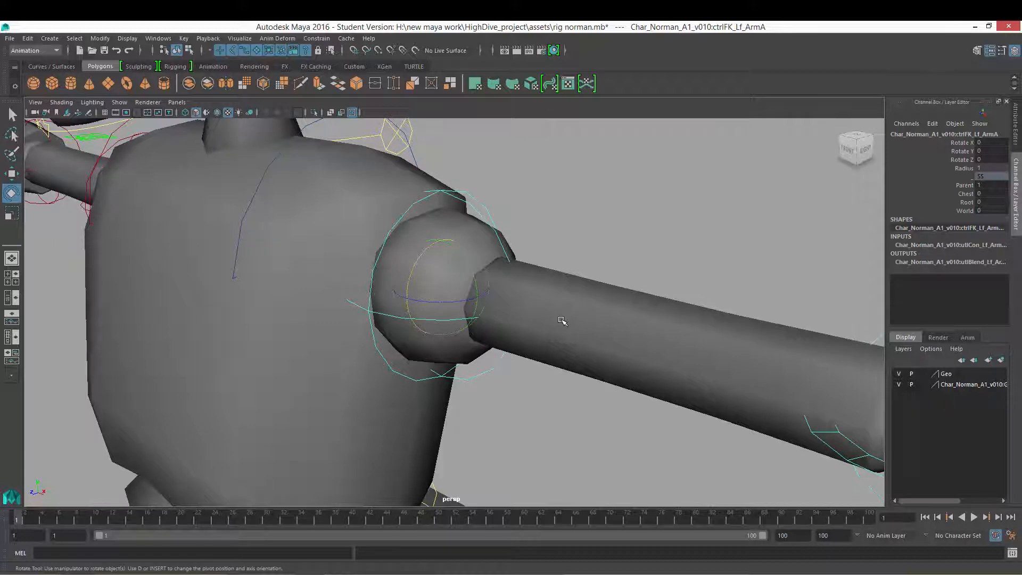
alt+drag(544, 306, 386, 312)
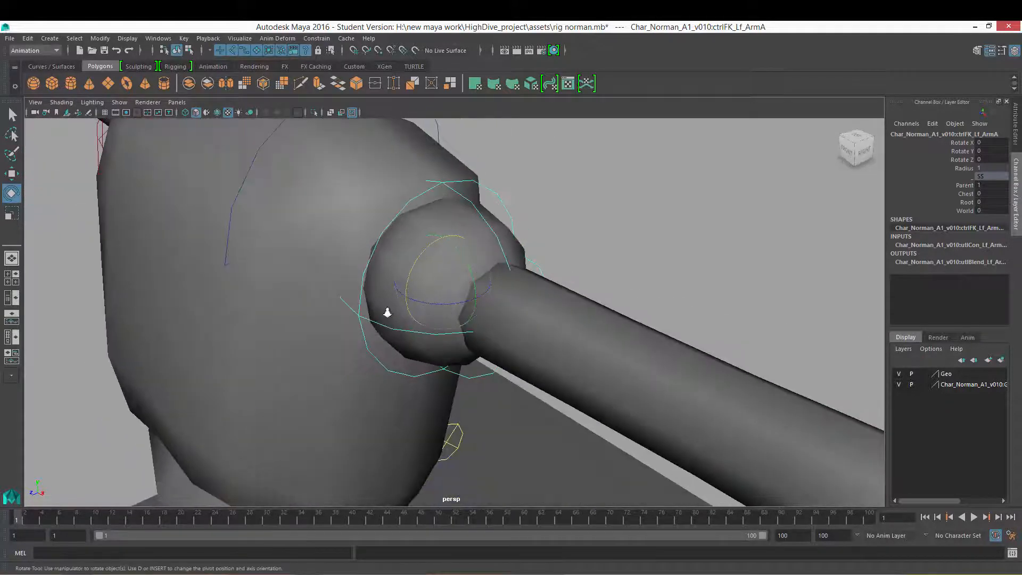
alt+right_drag(387, 313, 463, 326)
alt+drag(432, 287, 447, 251)
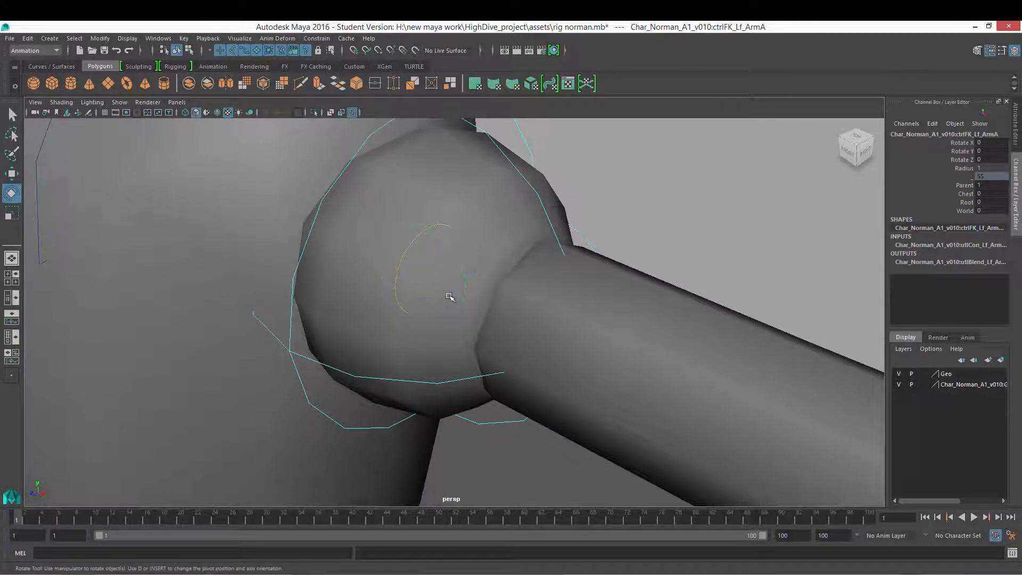
Step: Try rotating the shoulder control around its Z, Y and X rings, undoing each rotation
drag(452, 296, 426, 256)
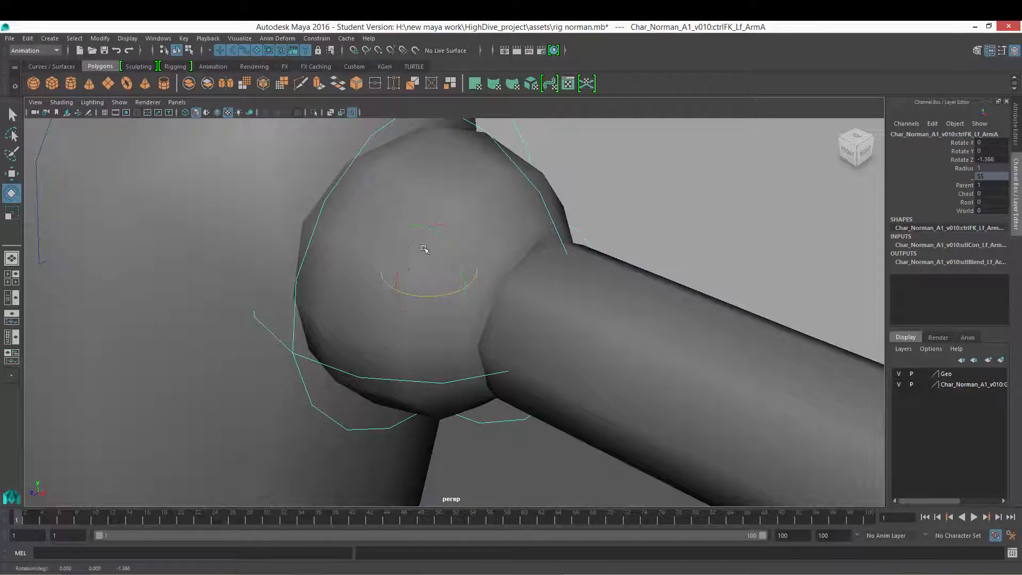
key(ctrl+z)
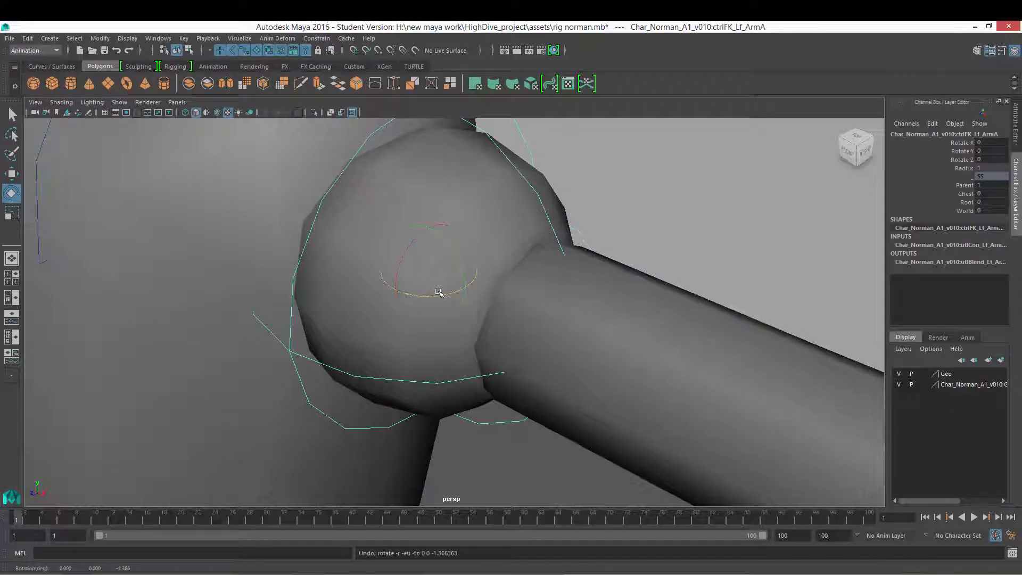
drag(449, 293, 424, 290)
key(ctrl+z)
drag(447, 242, 427, 264)
key(ctrl+z)
key(ctrl+z)
drag(444, 242, 411, 267)
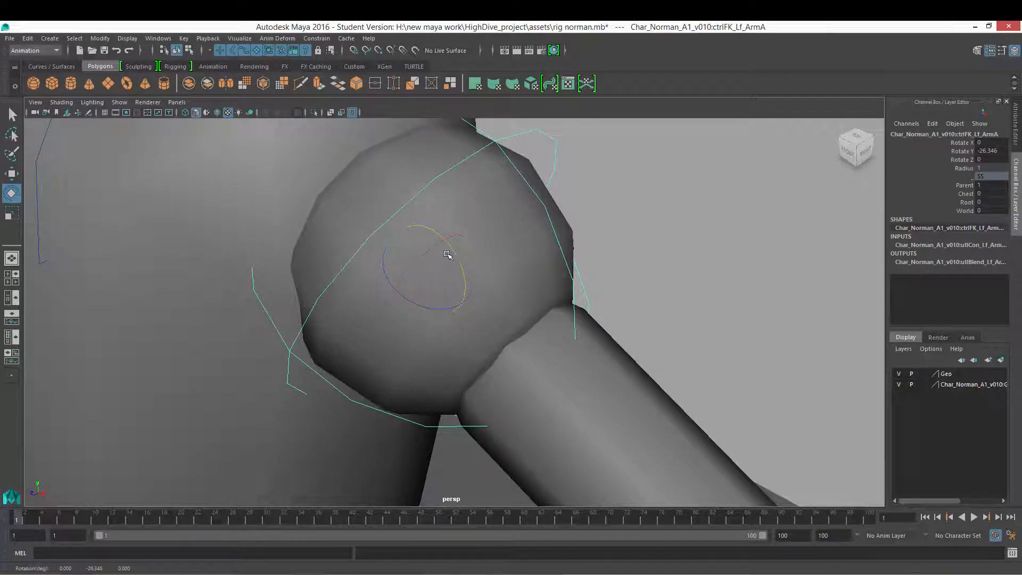
key(ctrl+z)
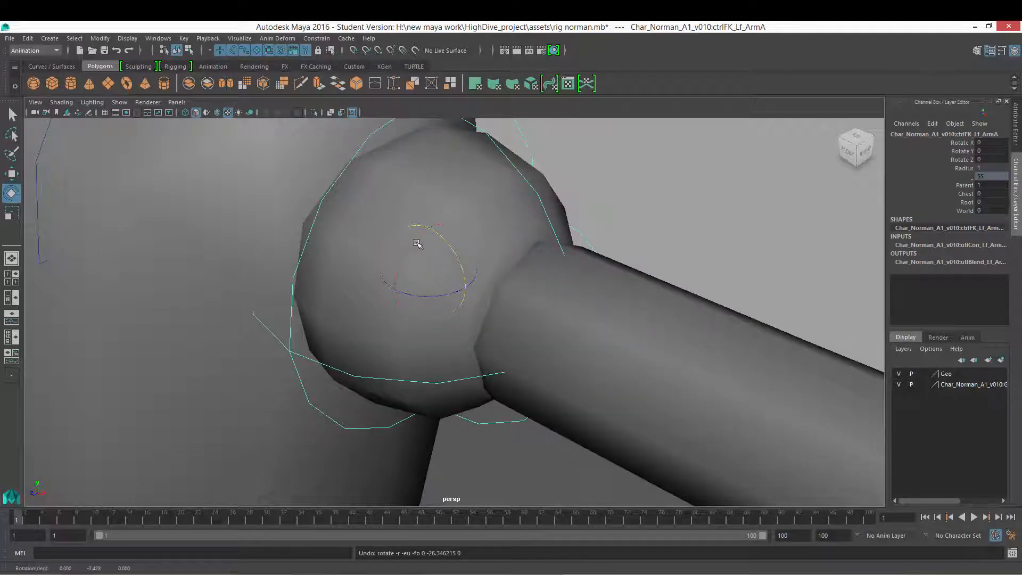
drag(414, 295, 404, 266)
key(ctrl+z)
Step: Open the Attribute Editor for the left FK arm shoulder control
click(1015, 126)
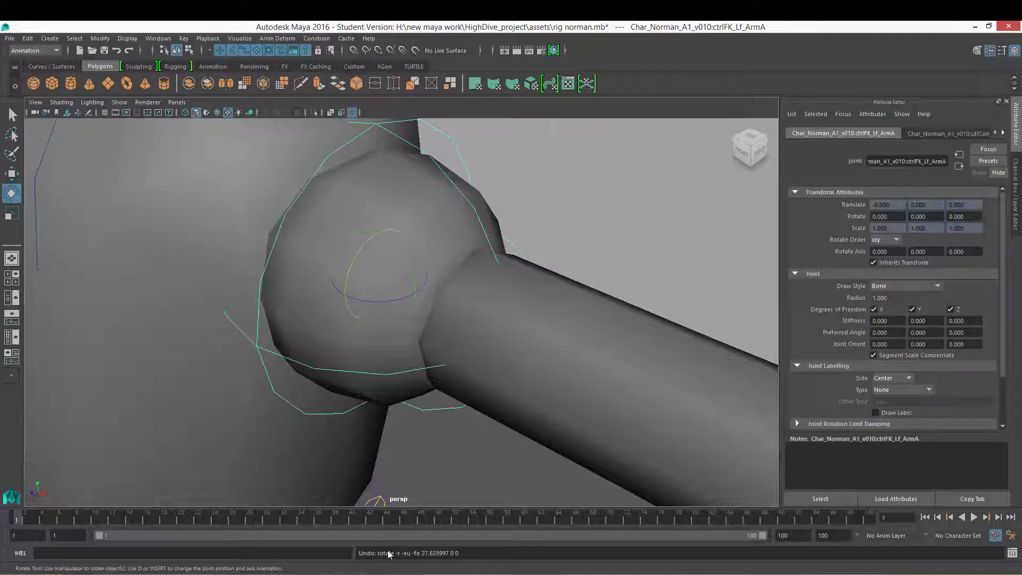
Step: Switch to Photoshop and sketch the axis letters x, z and y across the blank canvas
click(407, 573)
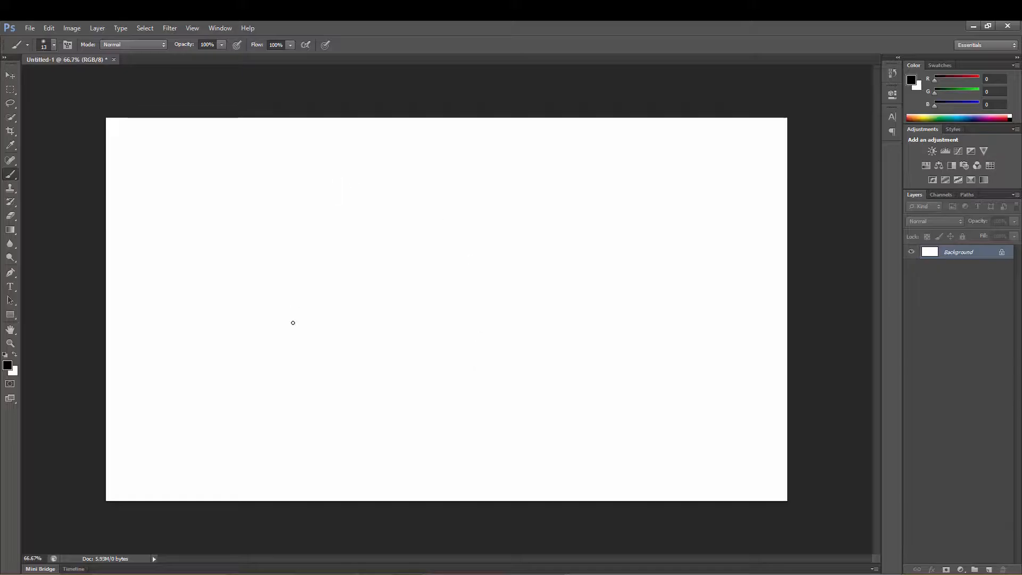
mouse_move(314, 174)
mouse_down()
mouse_move(298, 197)
mouse_move(324, 196)
mouse_up()
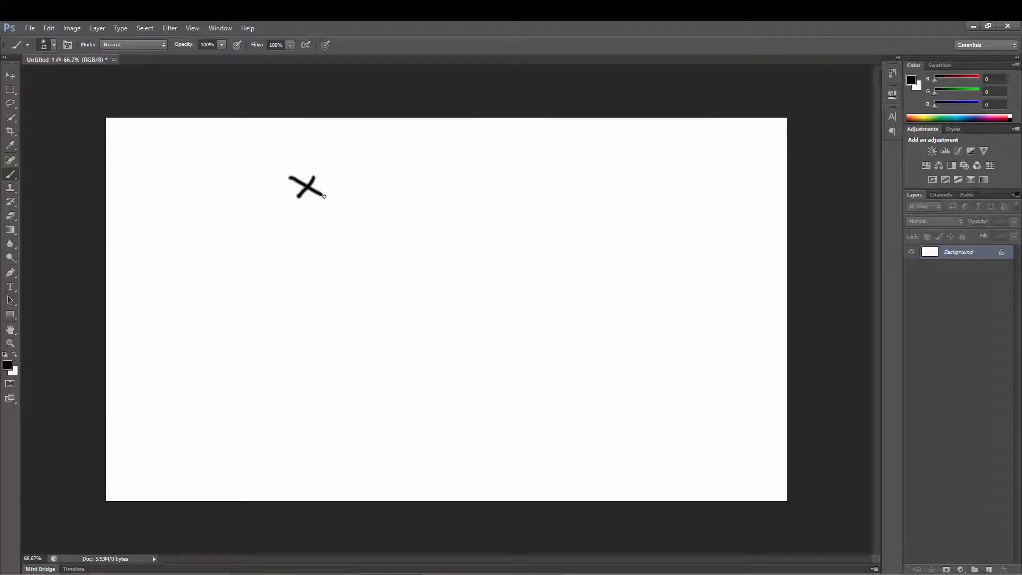
mouse_move(406, 174)
mouse_down()
mouse_move(442, 174)
mouse_move(413, 191)
mouse_move(457, 189)
mouse_up()
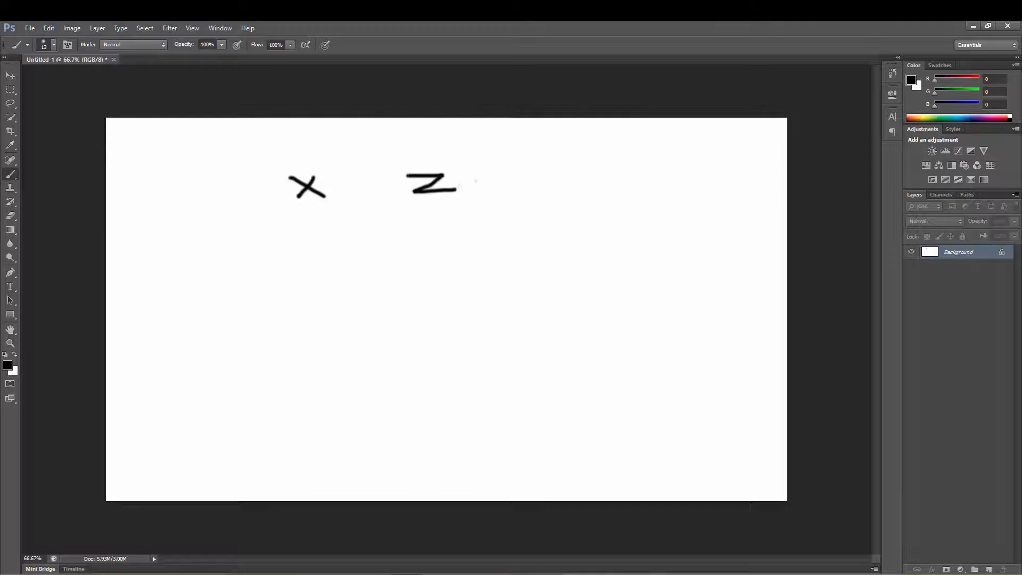
mouse_move(535, 169)
mouse_down()
mouse_move(565, 185)
mouse_move(550, 198)
mouse_up()
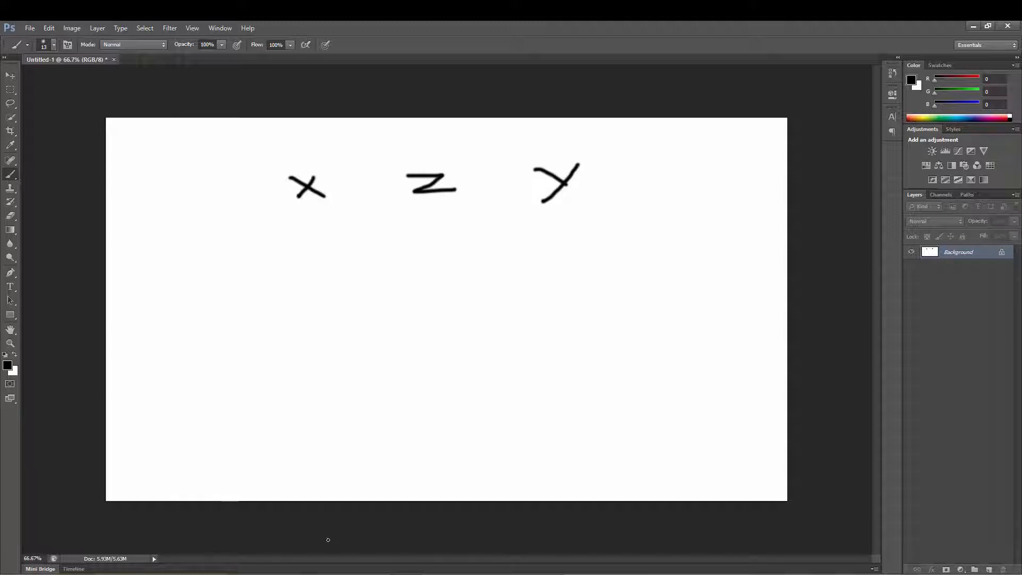
mouse_move(351, 571)
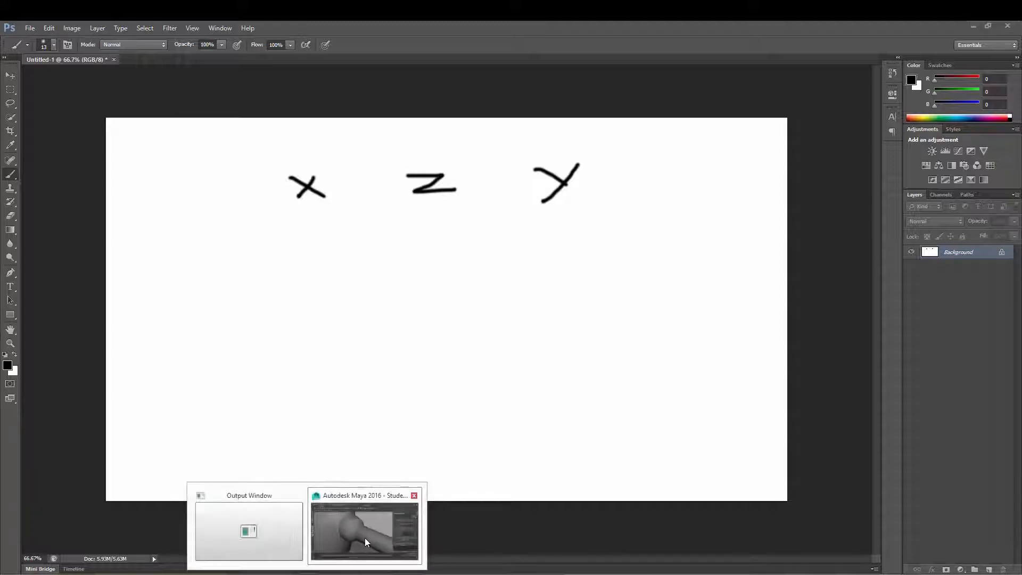
click(365, 540)
click(974, 26)
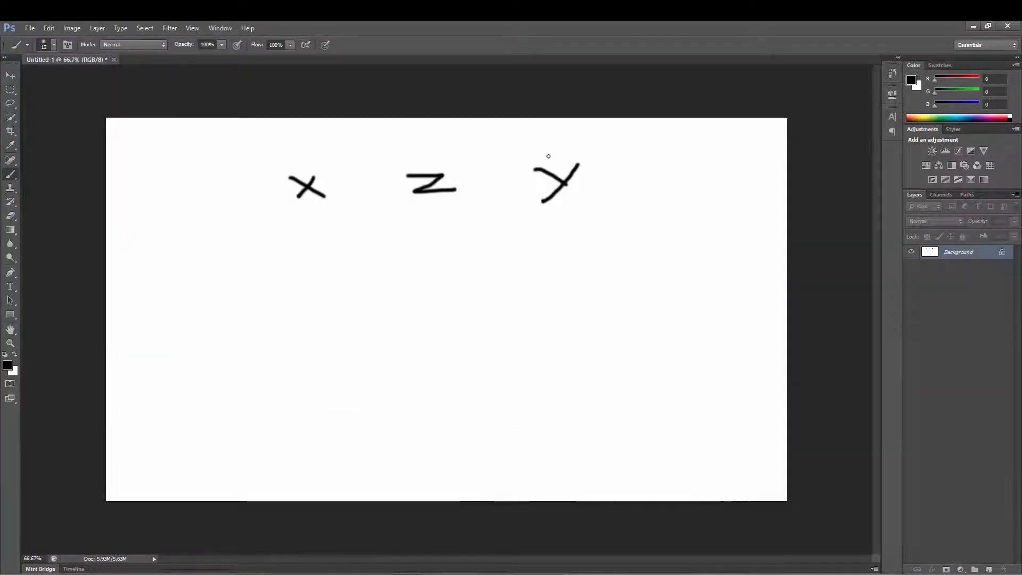
click(355, 574)
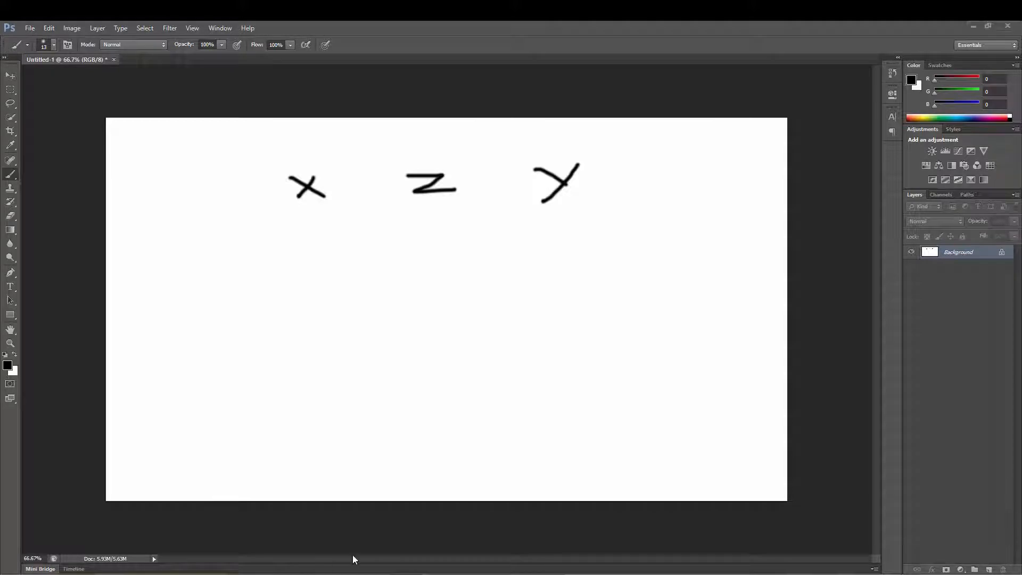
click(365, 530)
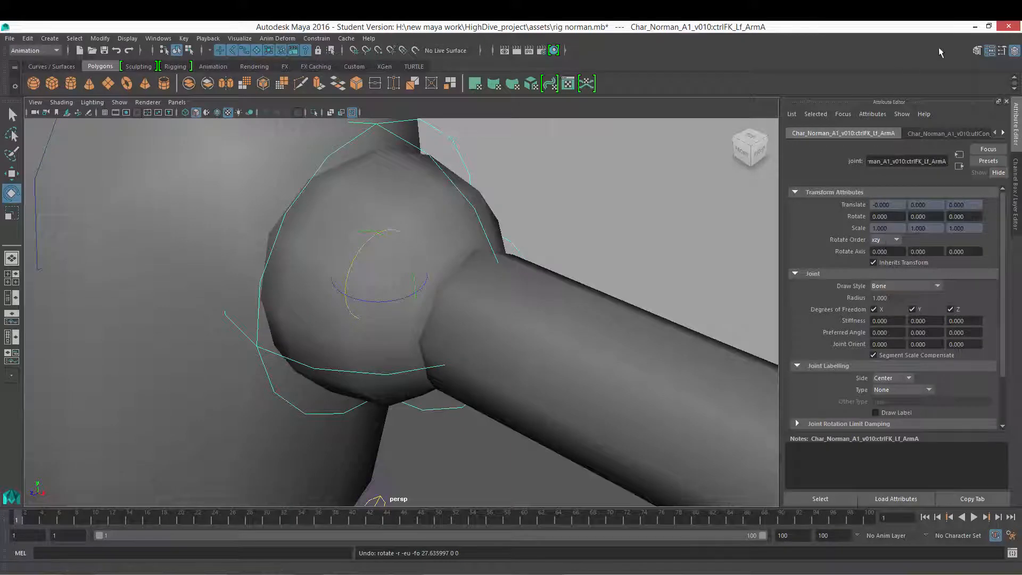
click(974, 27)
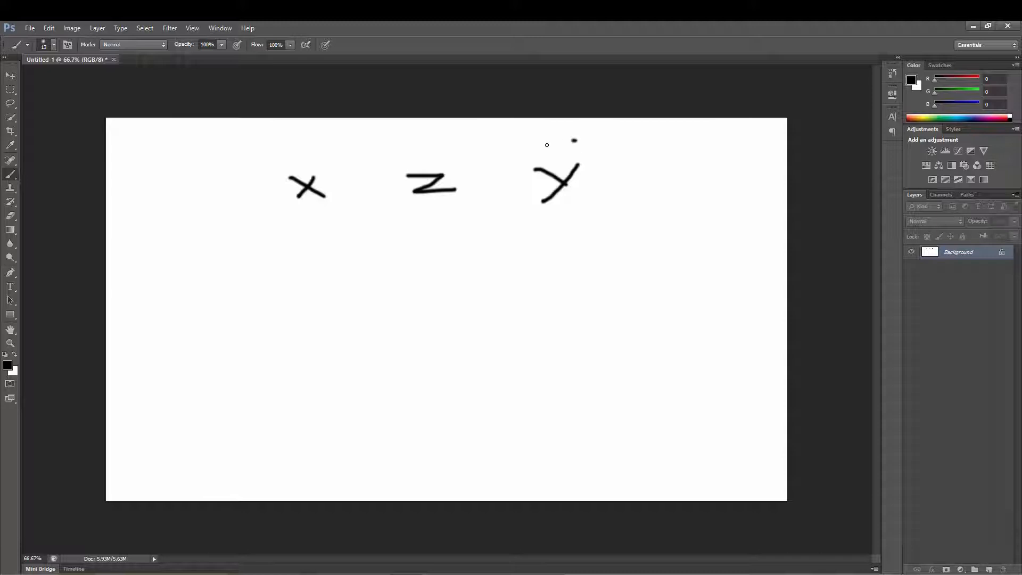
Step: Circle each axis letter and underline x and z to diagram the rotation order
mouse_move(574, 139)
mouse_down()
mouse_move(523, 217)
mouse_move(612, 160)
mouse_move(560, 136)
mouse_up()
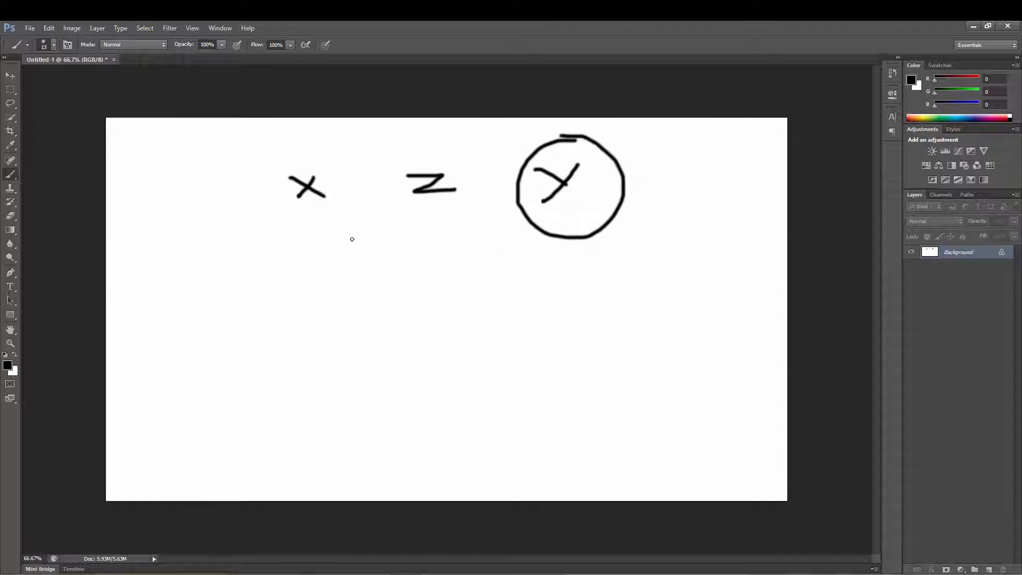
drag(300, 236, 472, 229)
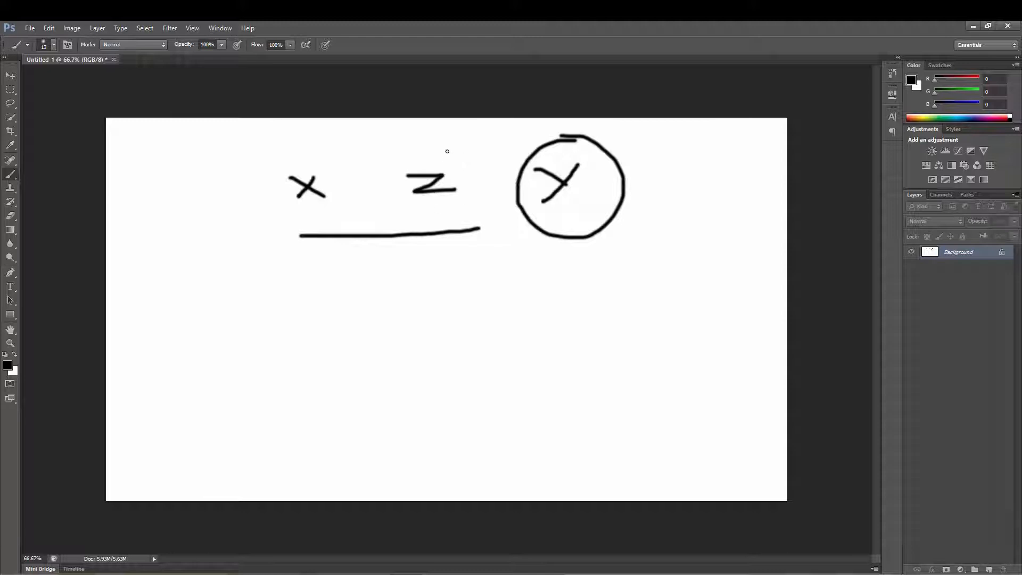
mouse_move(420, 149)
mouse_down()
mouse_move(414, 210)
mouse_move(464, 173)
mouse_move(429, 151)
mouse_up()
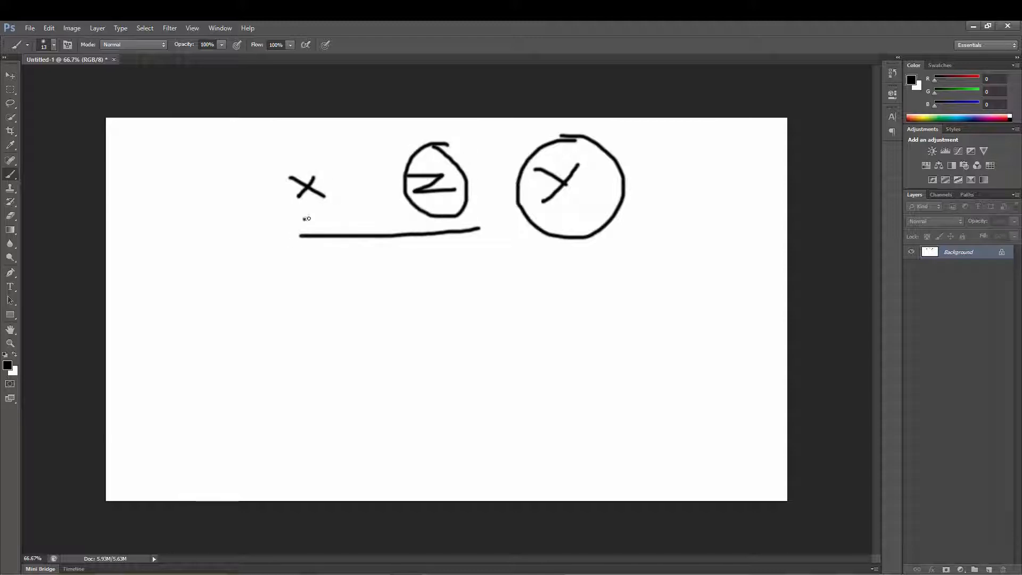
drag(307, 218, 404, 215)
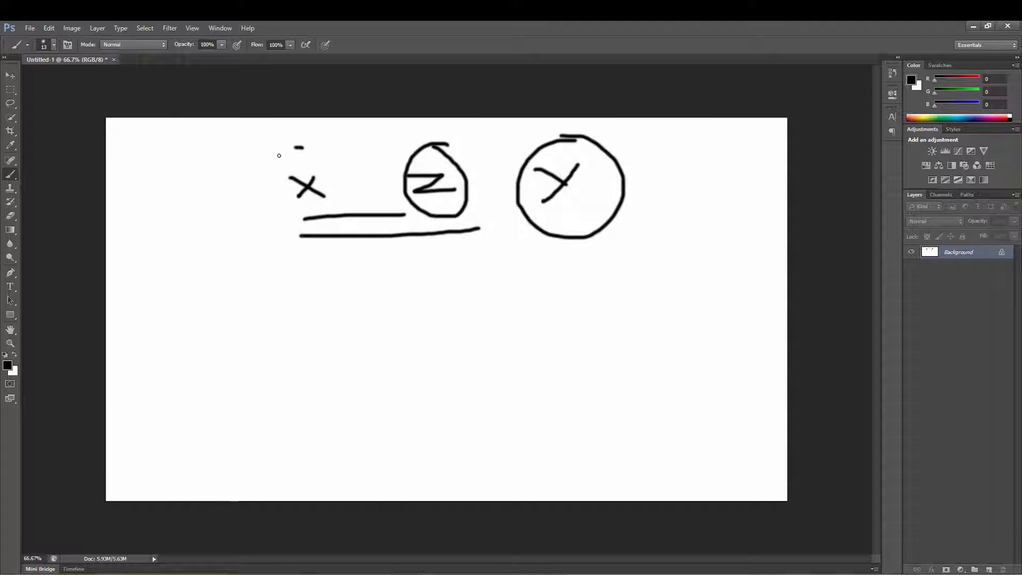
mouse_move(279, 155)
mouse_down()
mouse_move(268, 210)
mouse_move(365, 194)
mouse_move(284, 149)
mouse_up()
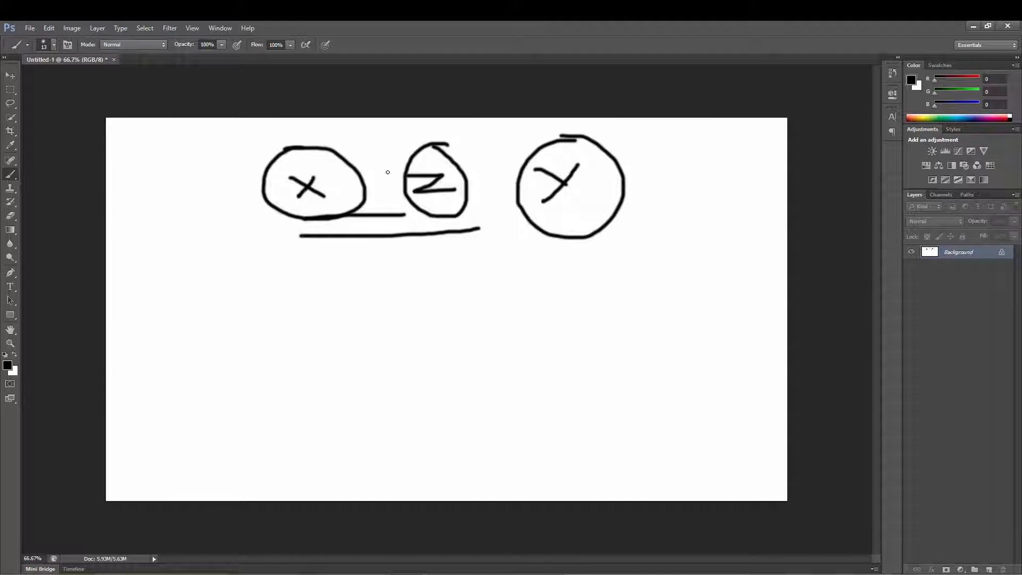
Step: Return to Maya and zoom in on the shoulder control
click(972, 26)
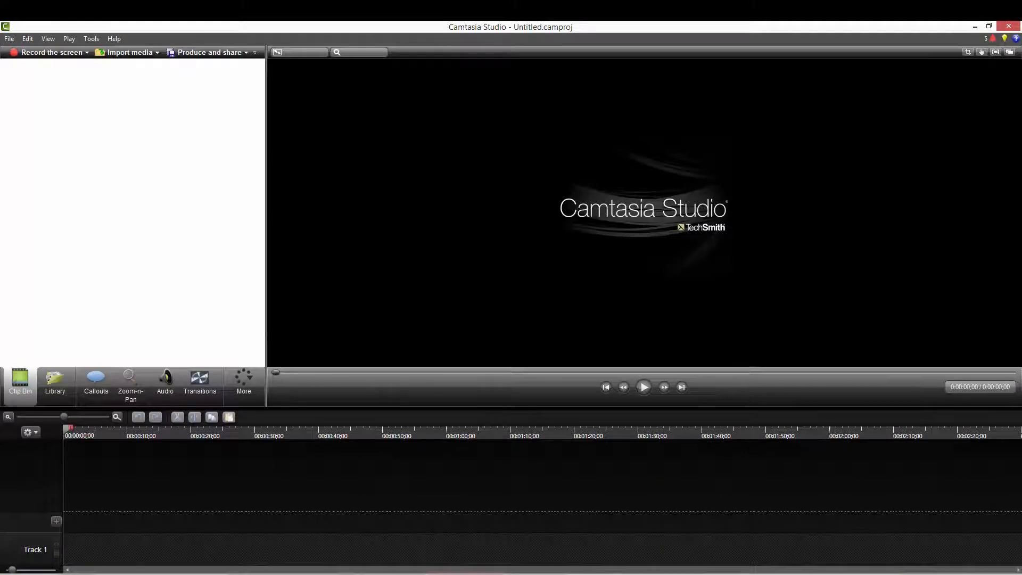
click(345, 544)
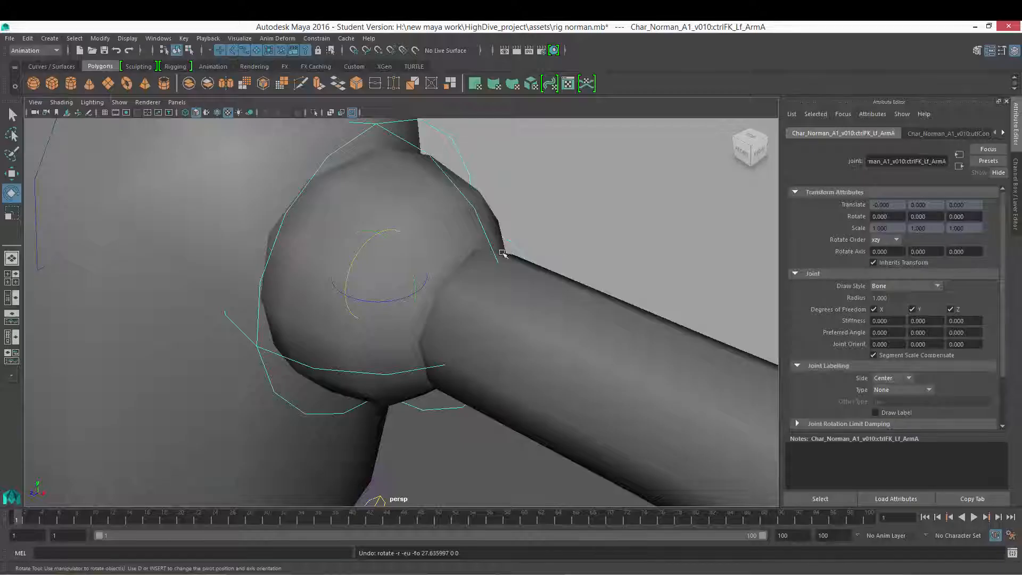
scroll(503, 254, down, 2)
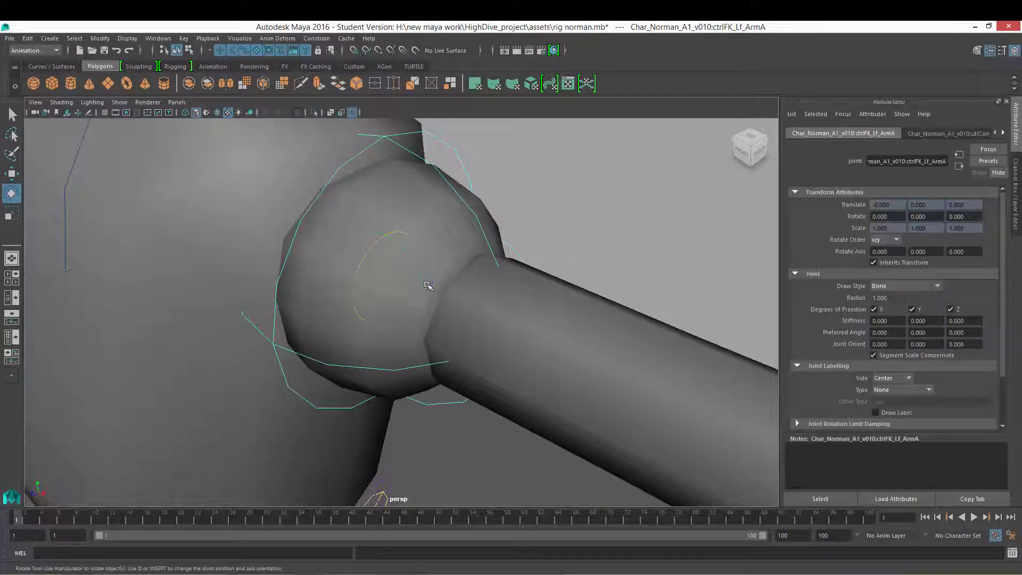
Step: Test-rotate the left shoulder control around its axes, undoing the trial rotations
mouse_move(408, 247)
mouse_down()
mouse_move(411, 259)
mouse_move(408, 248)
mouse_up()
key(ctrl+z)
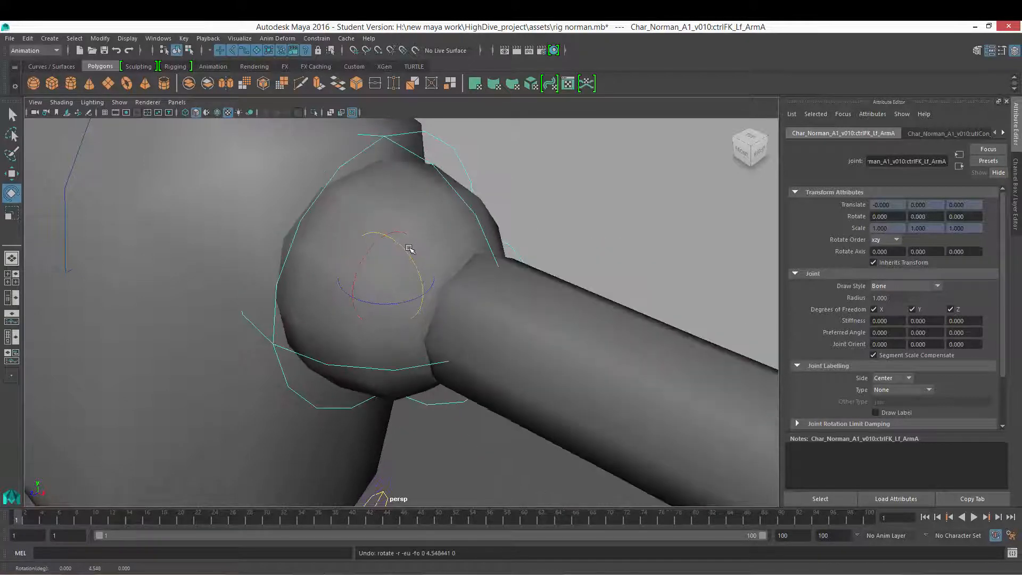
click(396, 251)
drag(396, 251, 448, 254)
drag(409, 262, 404, 252)
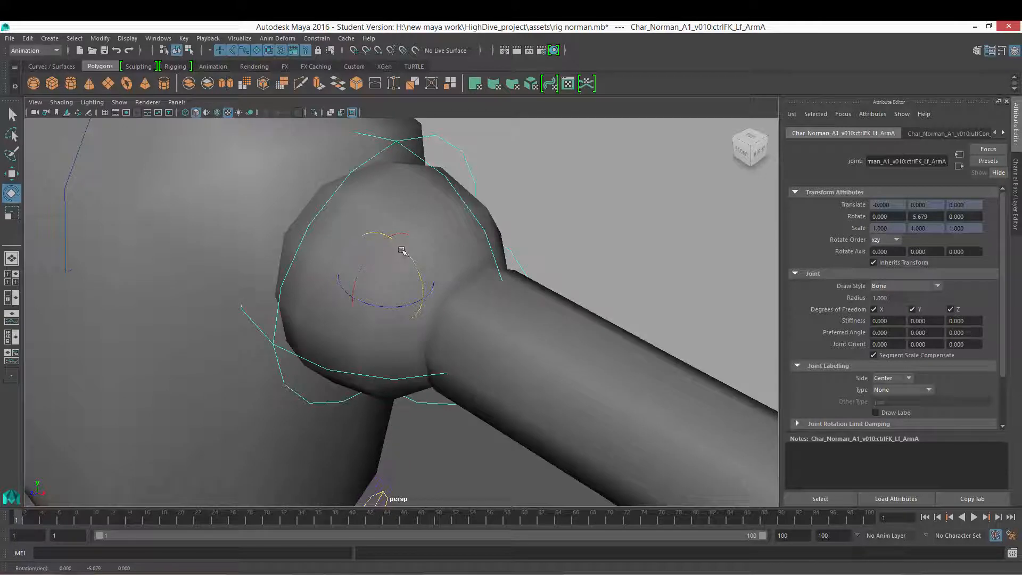
drag(404, 253, 420, 265)
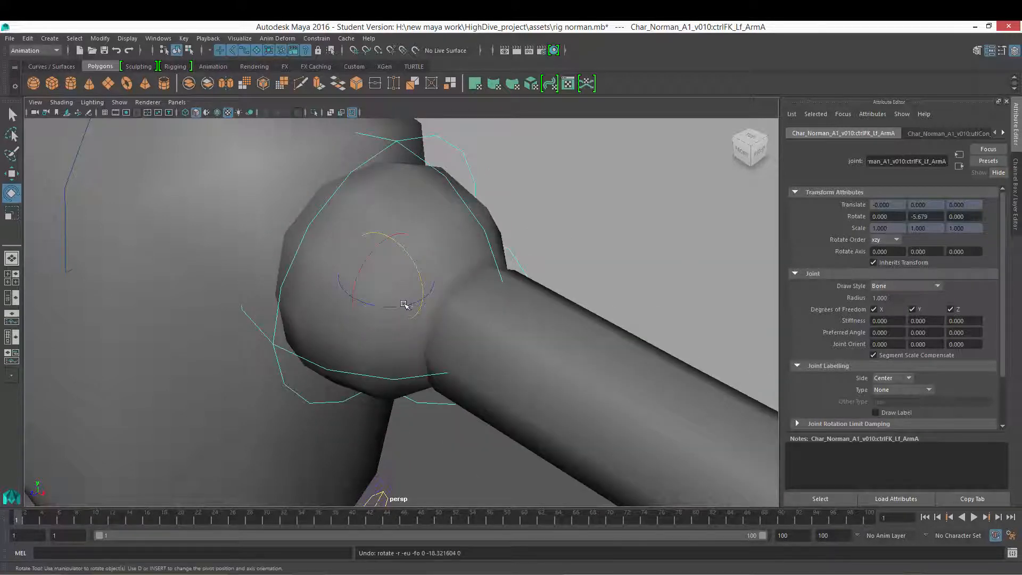
mouse_move(404, 304)
mouse_down()
mouse_move(393, 297)
mouse_move(422, 297)
mouse_move(394, 293)
mouse_up()
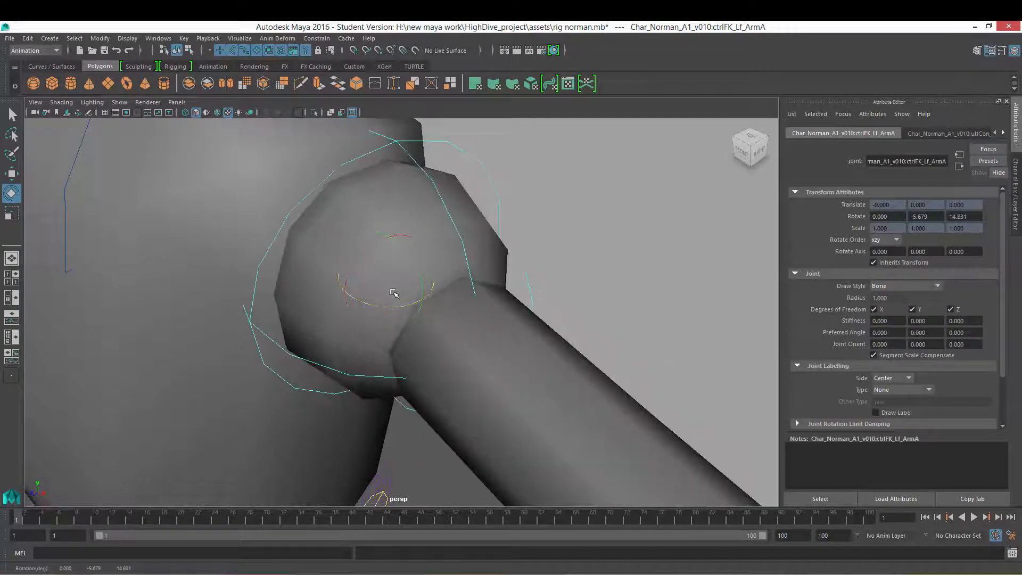
key(ctrl+z)
mouse_move(374, 252)
mouse_down()
mouse_move(366, 269)
mouse_move(372, 251)
mouse_move(399, 273)
mouse_move(381, 285)
mouse_move(374, 260)
mouse_up()
key(ctrl+z)
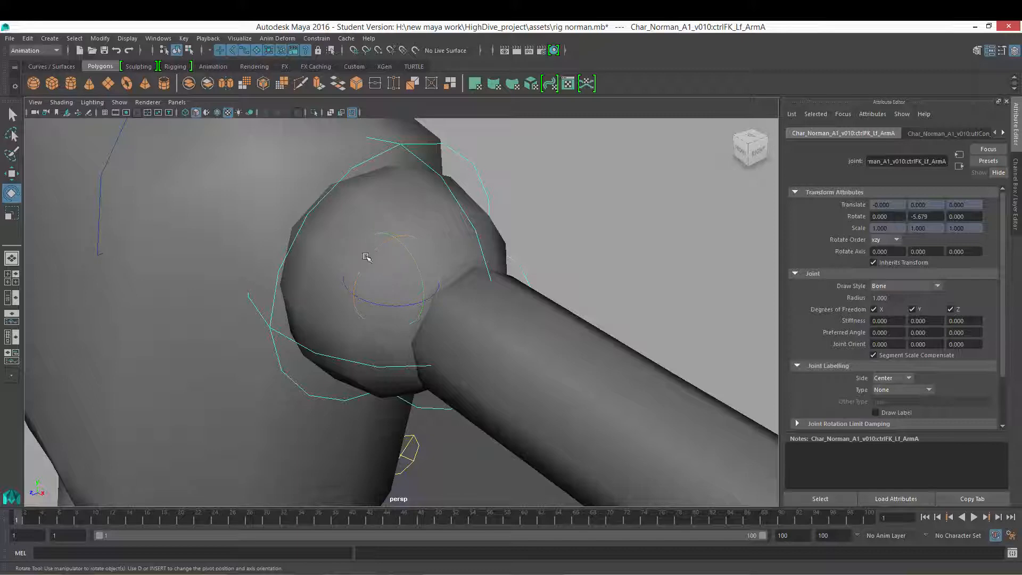
Step: Zoom out to the whole character and set the shoulder control's Rotate Y to 0 in the Channel Box
alt+right_drag(503, 270, 229, 277)
alt+drag(344, 277, 331, 299)
alt+right_drag(367, 305, 324, 312)
alt+drag(324, 313, 365, 306)
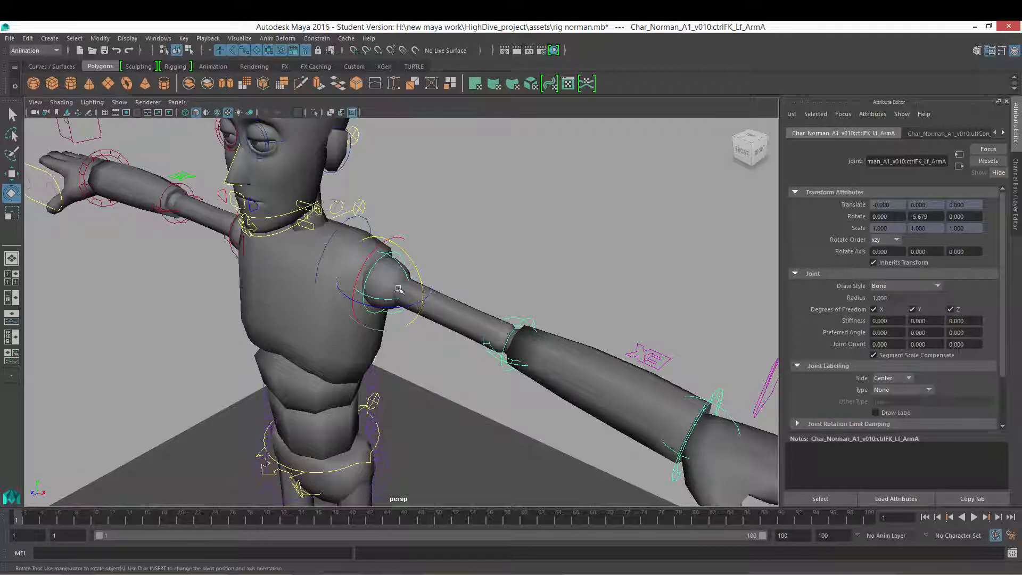
alt+drag(444, 293, 407, 301)
alt+right_drag(408, 301, 370, 308)
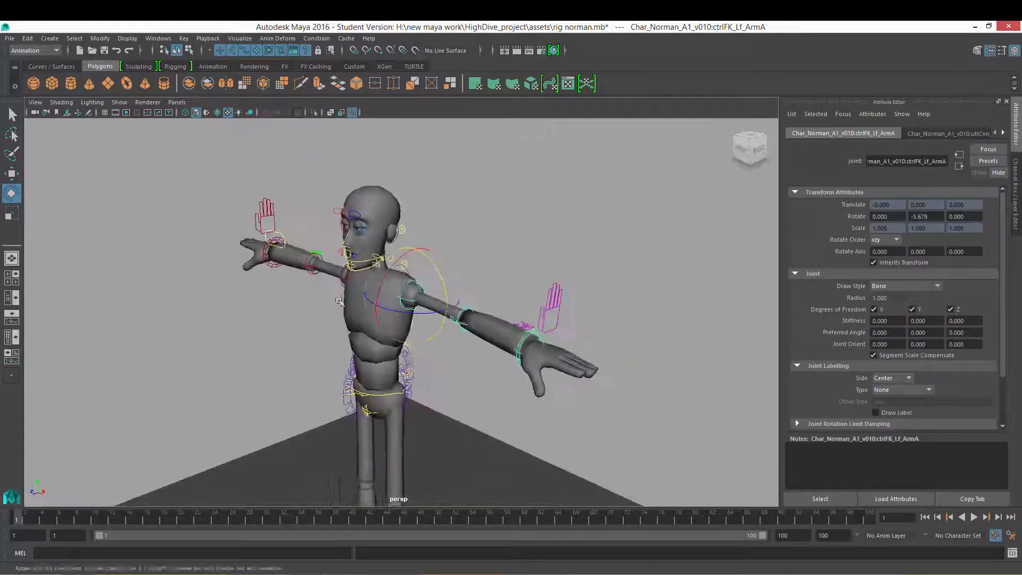
alt+drag(370, 308, 397, 303)
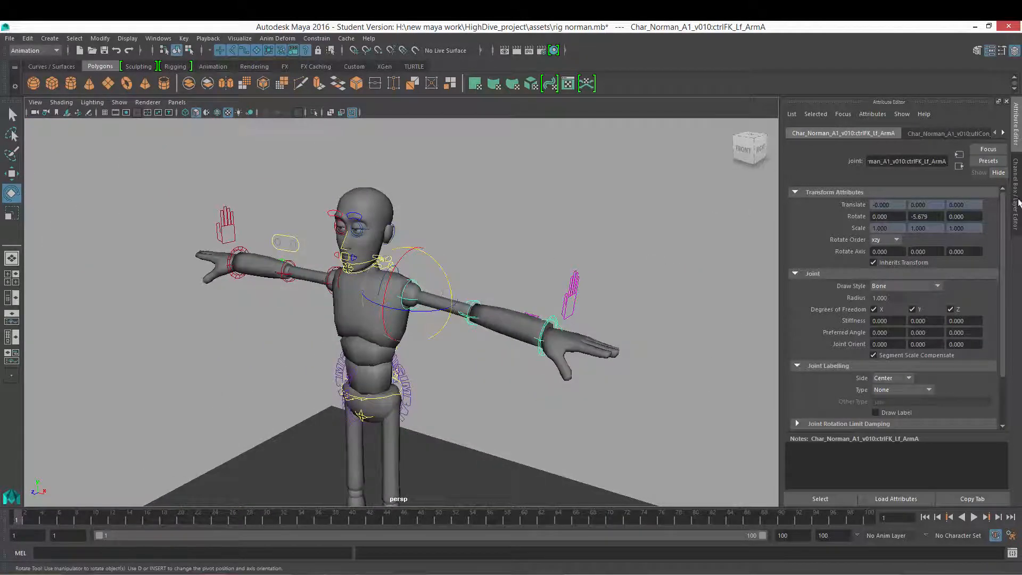
click(1016, 159)
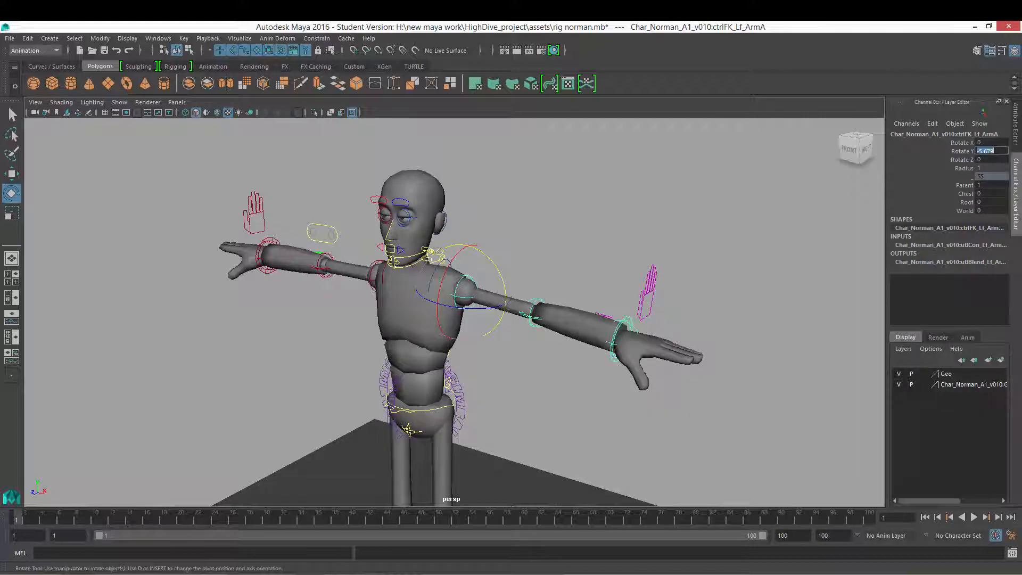
text(0)
key(Return)
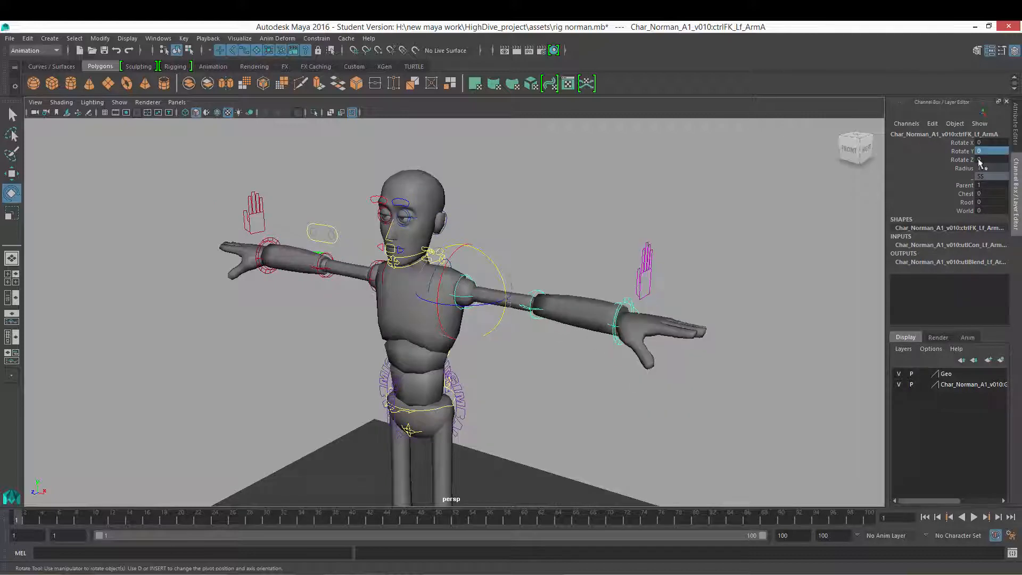
Step: Rotate the shoulder control to swing the left arm forward across the body
click(486, 320)
drag(435, 301, 435, 301)
alt+drag(505, 335, 539, 251)
alt+drag(478, 301, 525, 276)
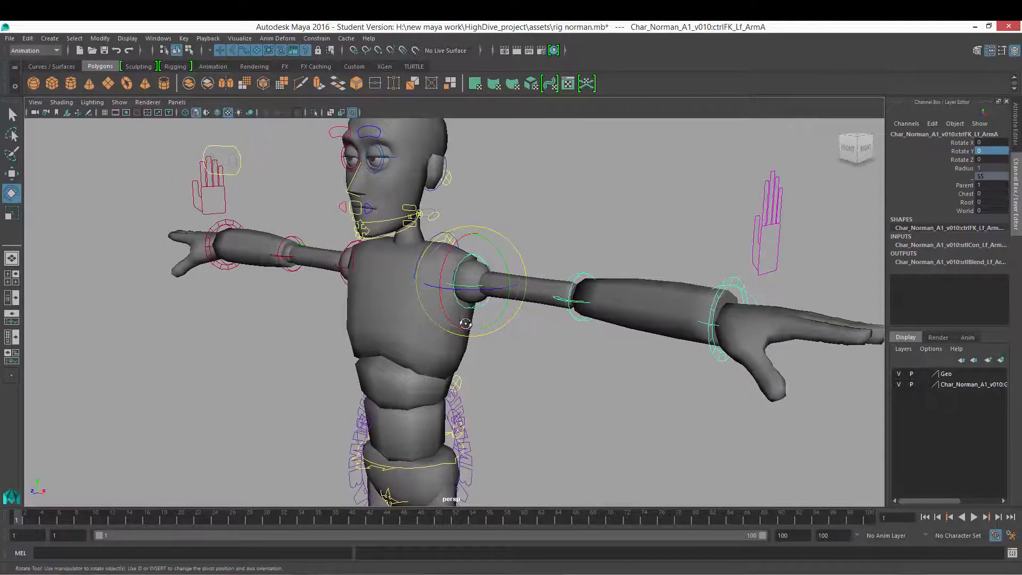
alt+drag(466, 323, 521, 287)
key(ctrl+z)
alt+drag(522, 290, 478, 315)
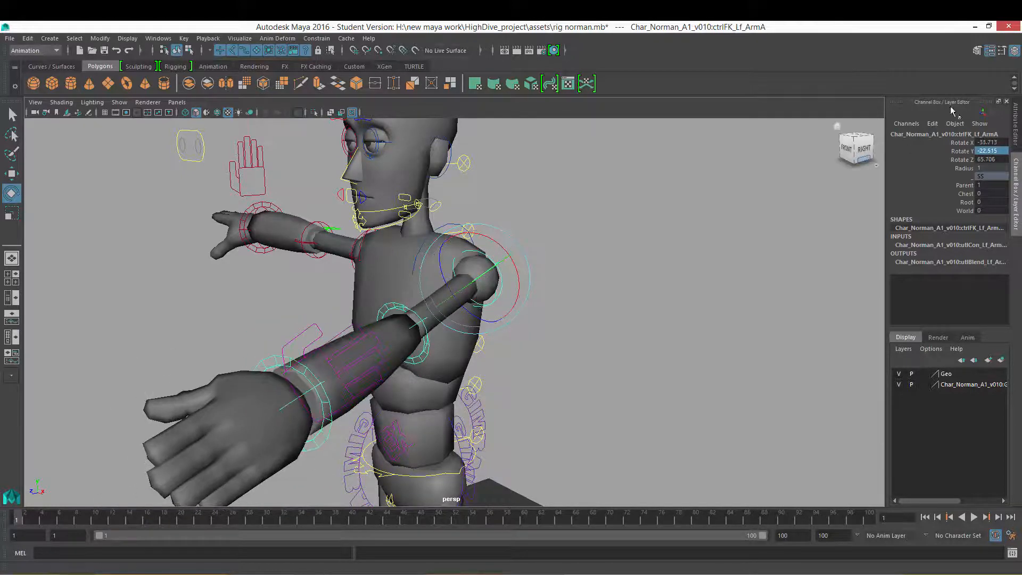
Step: Reselect the shoulder control and adjust its rotation to bring the arm further forward
click(803, 220)
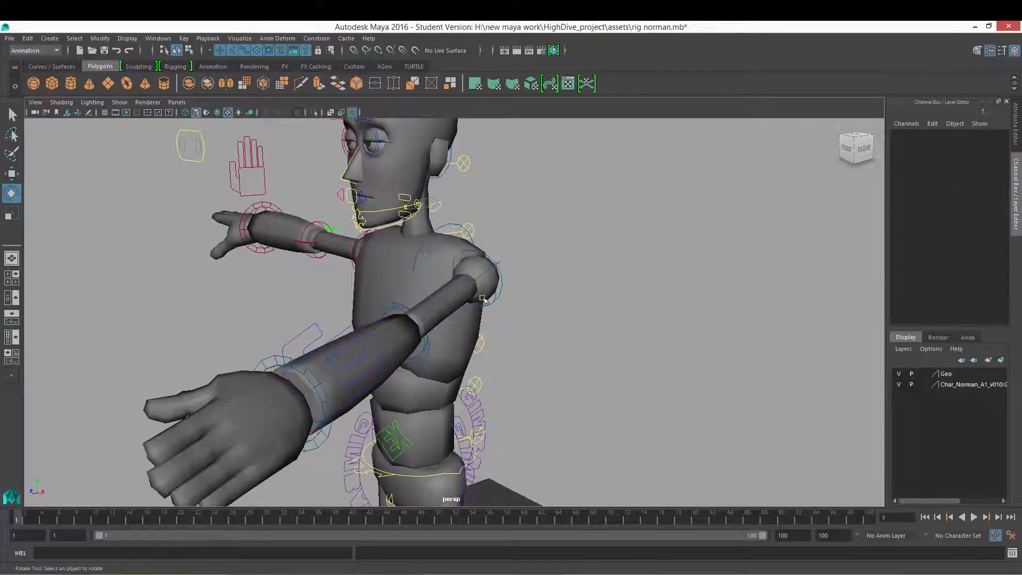
click(501, 298)
drag(490, 303, 482, 323)
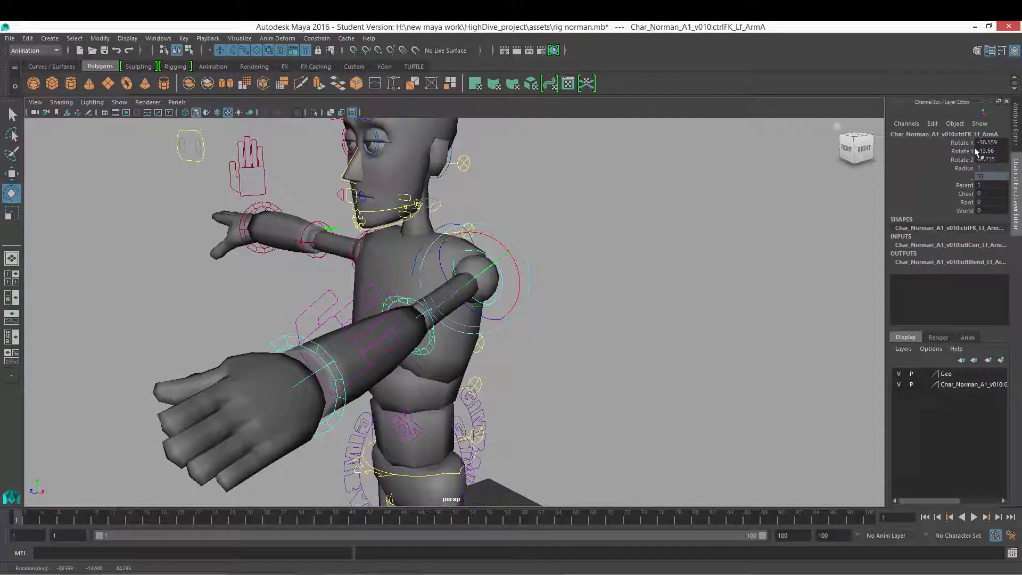
key(ctrl+z)
drag(477, 317, 487, 269)
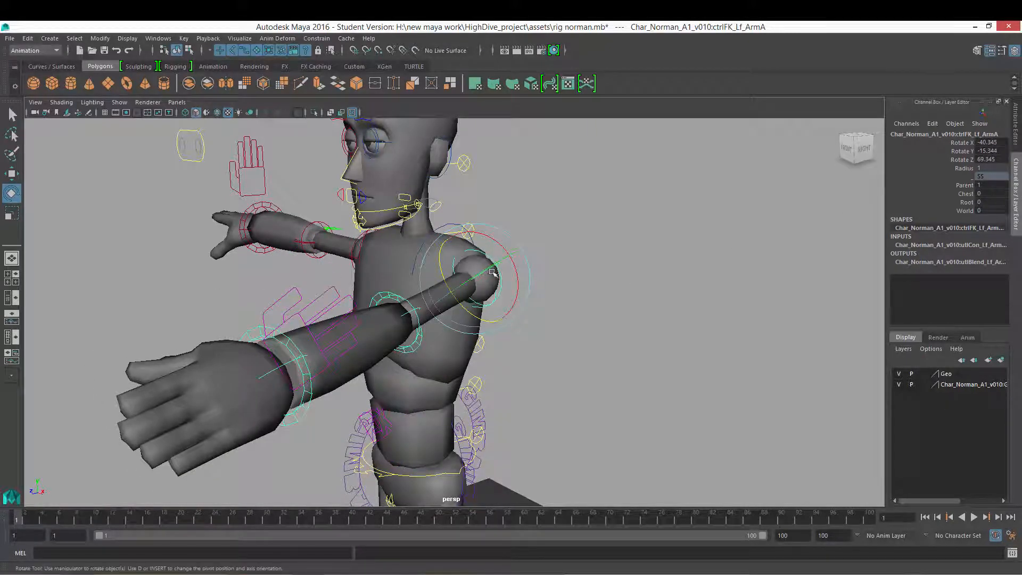
drag(490, 267, 525, 271)
key(ctrl+z)
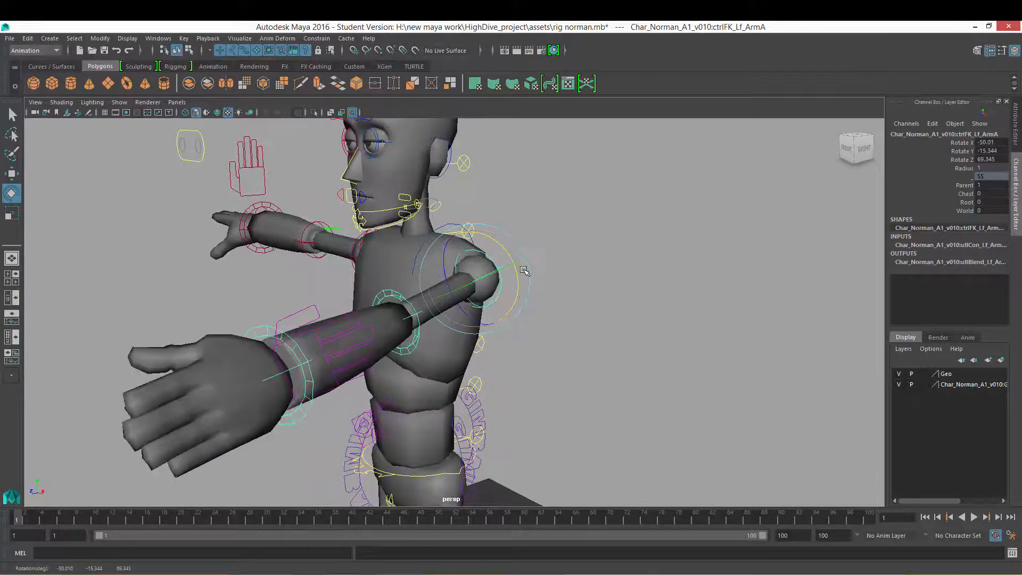
key(ctrl+z)
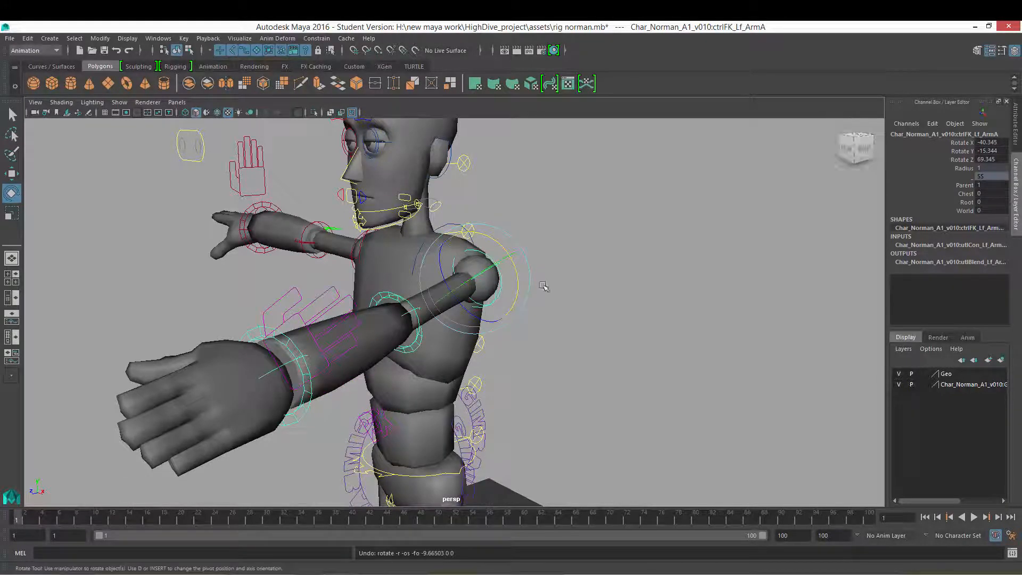
drag(516, 268, 540, 274)
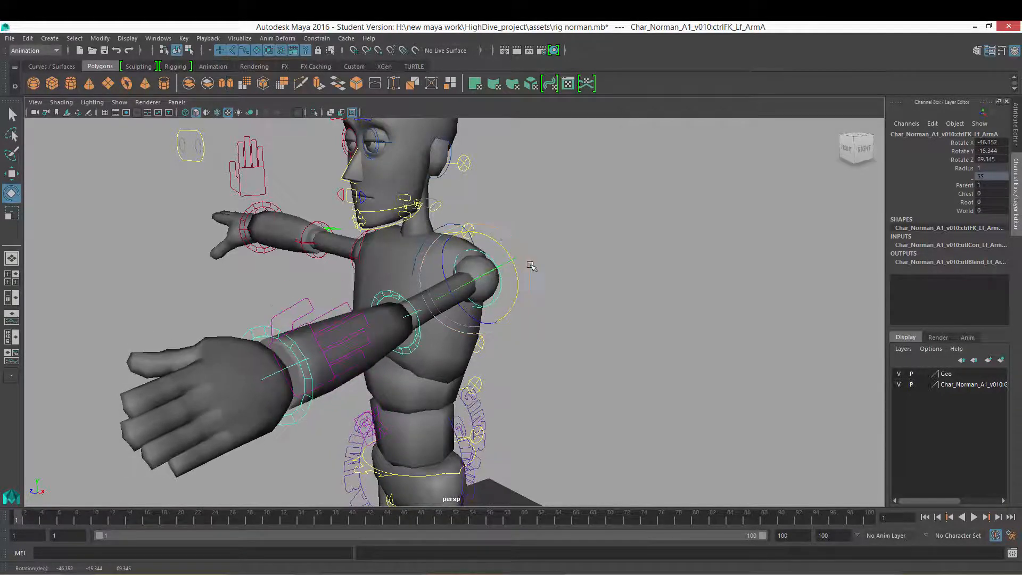
key(ctrl+z)
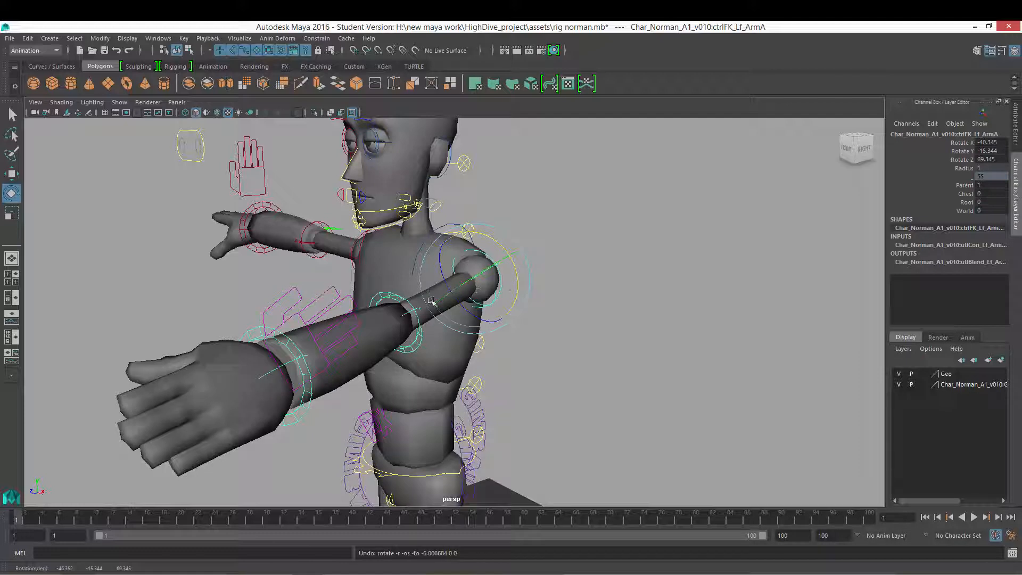
Step: Key the shoulder control's rotation at frame 1, reselect the control and start playback
key(s)
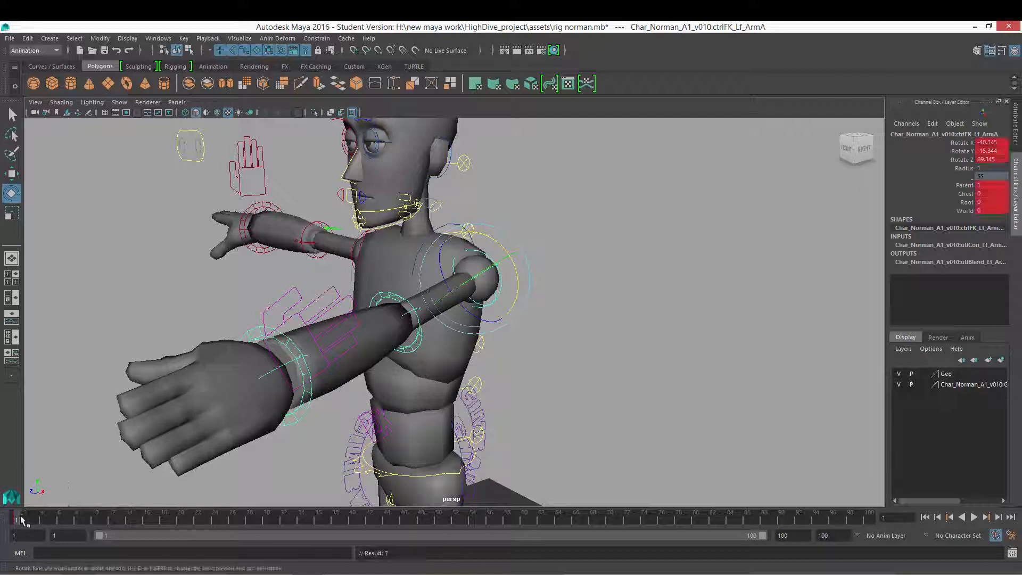
click(532, 301)
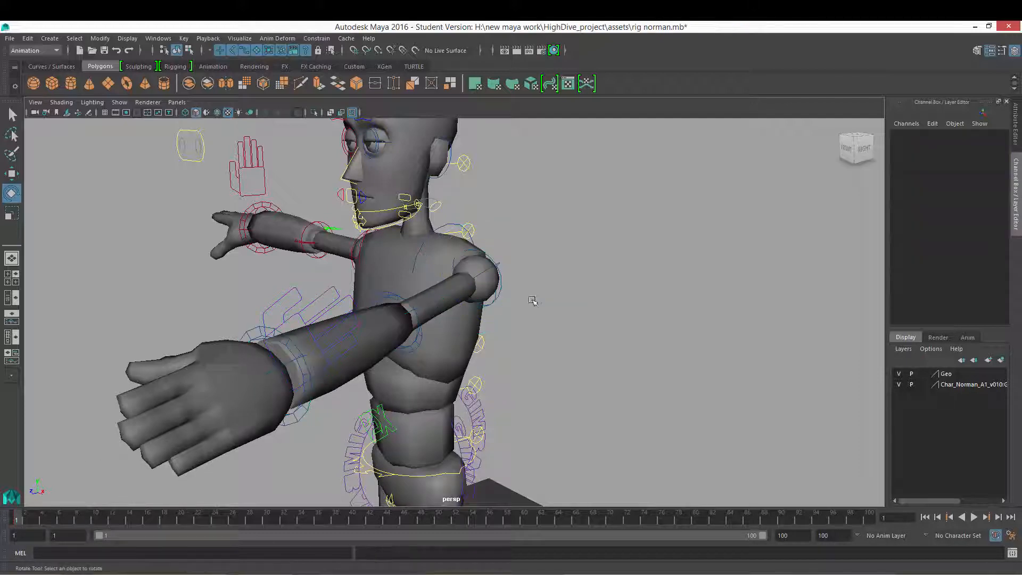
click(489, 305)
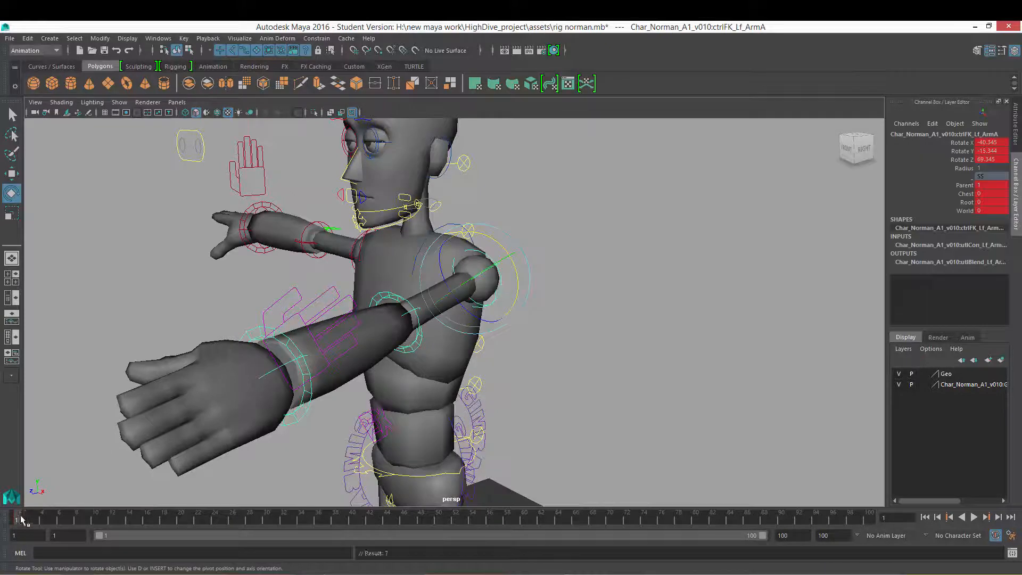
key(alt+v)
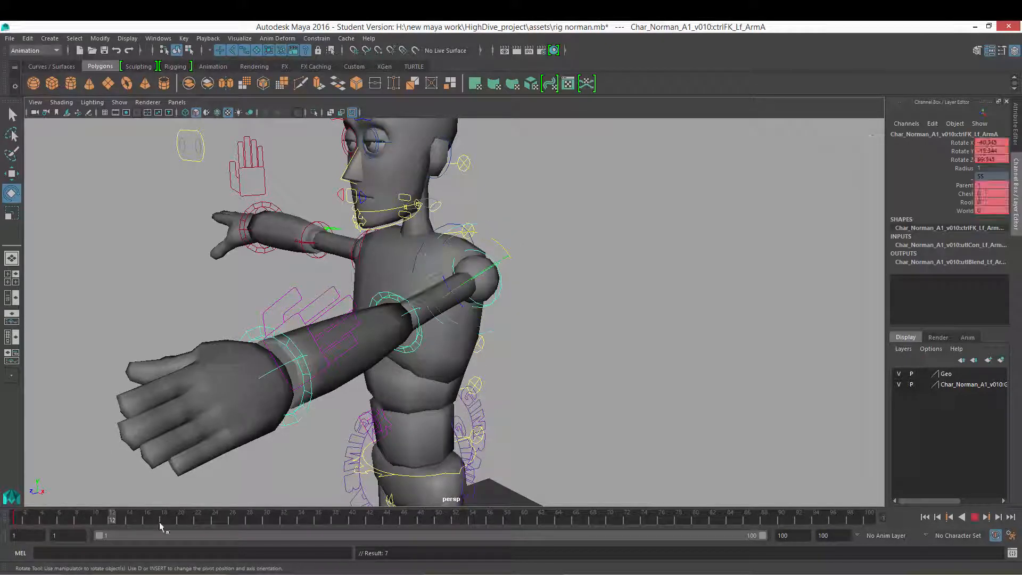
Step: Try rotating the shoulder control at frame 40
click(355, 522)
alt+drag(524, 318, 605, 308)
key(ctrl+z)
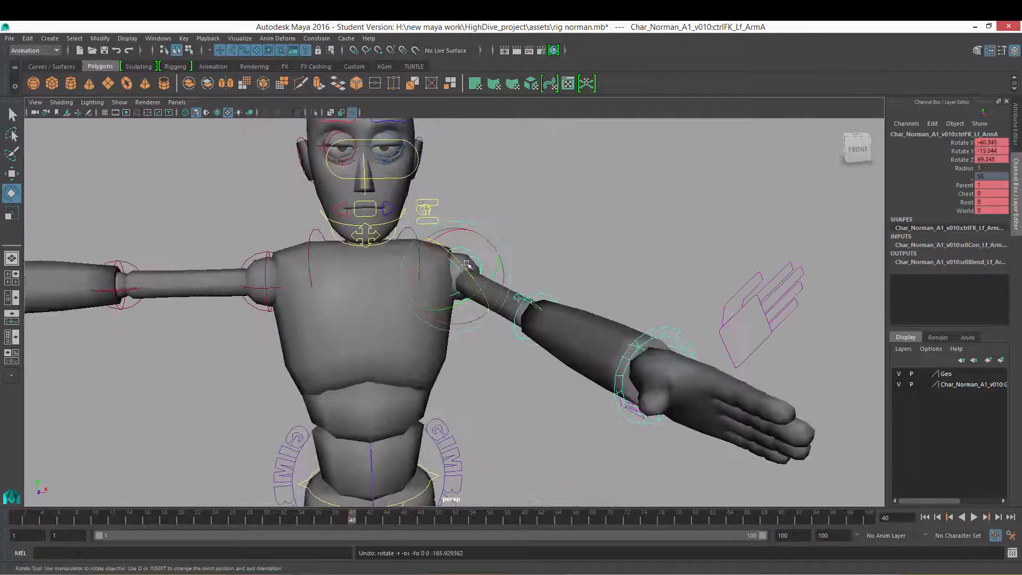
drag(467, 264, 446, 262)
drag(488, 294, 468, 346)
alt+right_drag(469, 346, 401, 374)
key(alt+v)
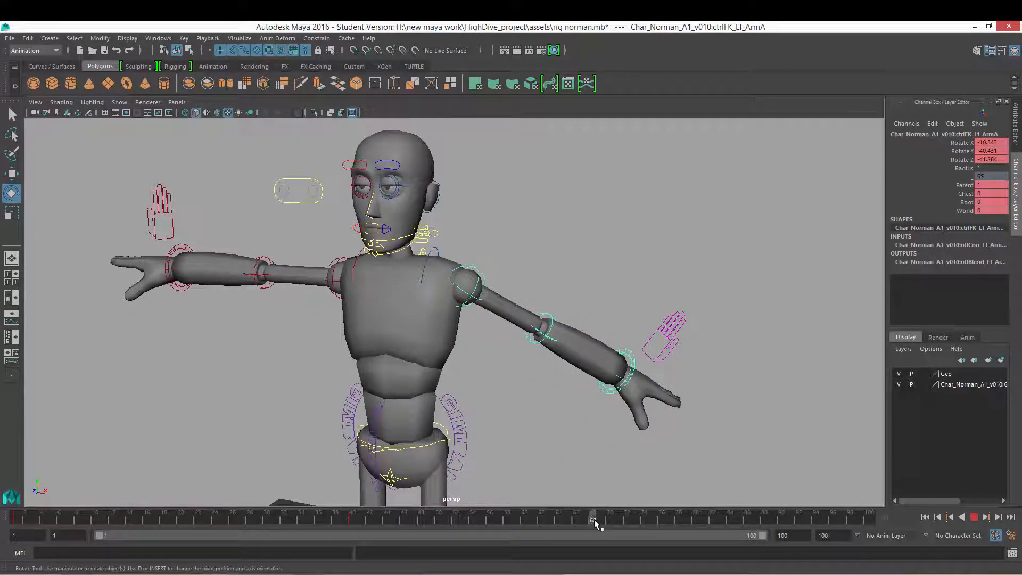
Step: At frame 70, rotate the shoulder control to lower the arm beside the body and set a keyframe
click(607, 520)
alt+drag(474, 372, 524, 368)
drag(471, 258, 511, 319)
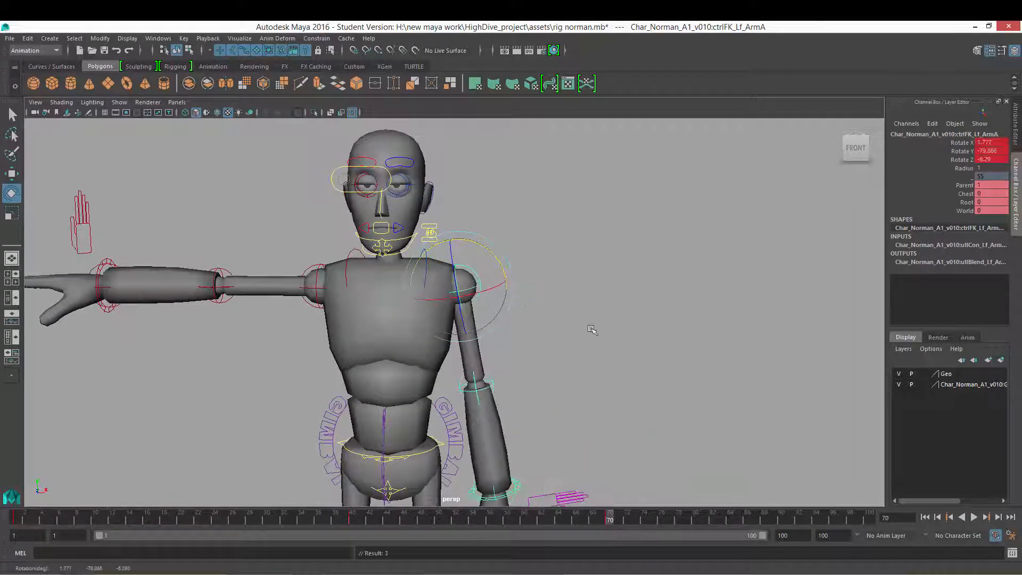
alt+right_drag(590, 330, 576, 340)
alt+drag(590, 346, 572, 399)
key(s)
Step: Play the shoulder animation from frame 1 to check how the arm moves between keys
drag(610, 521, 16, 514)
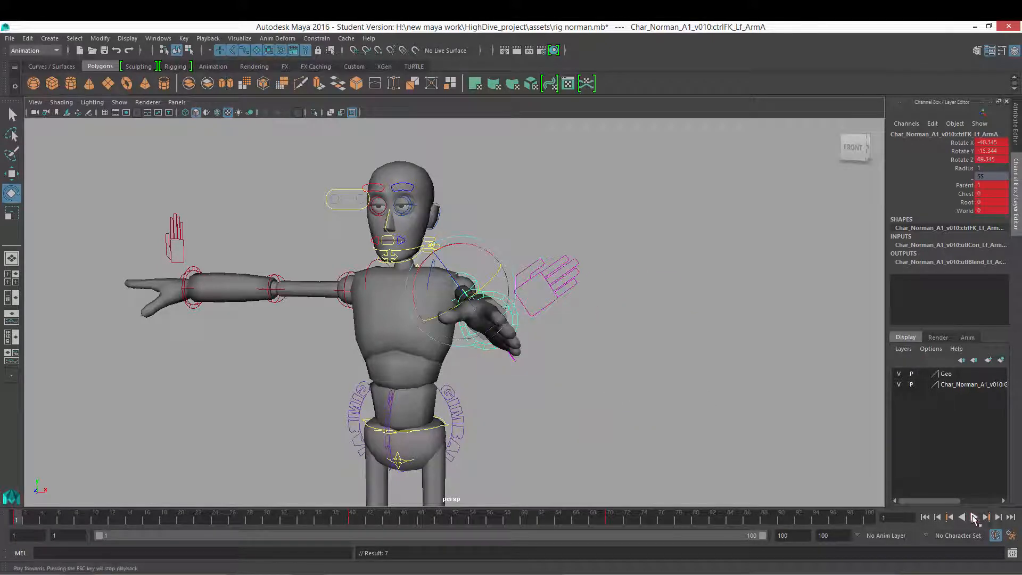
click(975, 519)
alt+drag(596, 341, 536, 347)
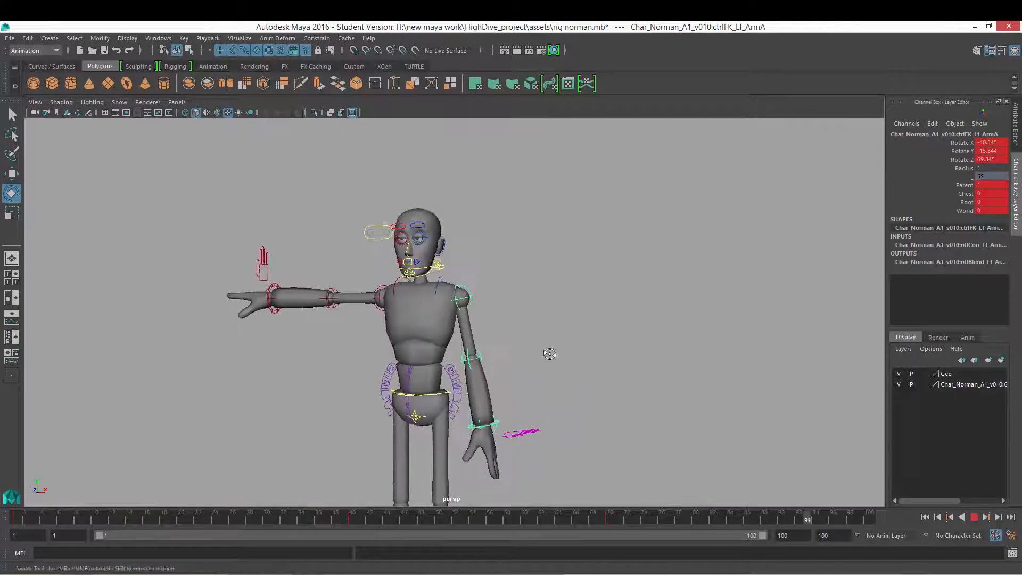
alt+drag(648, 377, 581, 364)
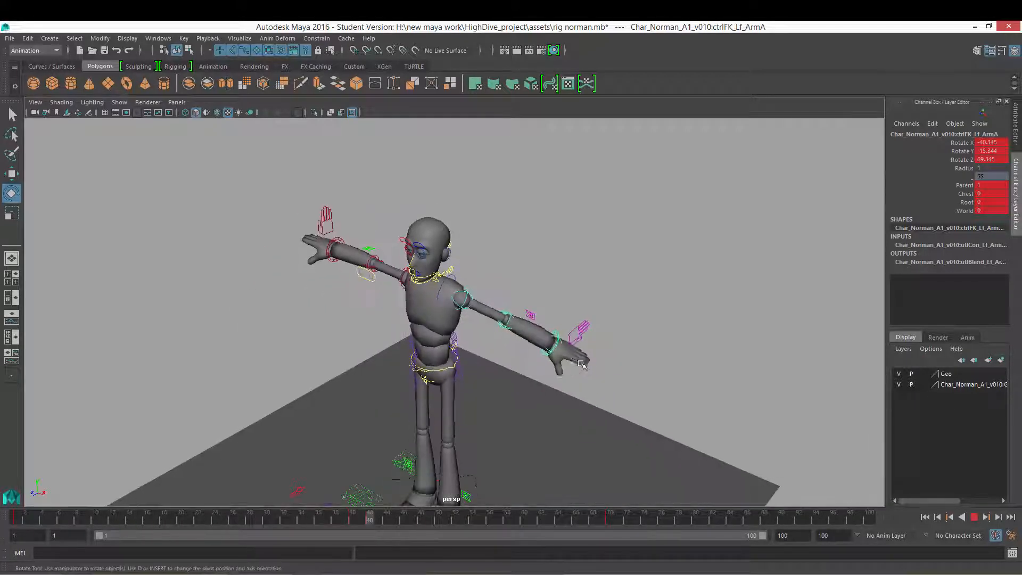
key(Escape)
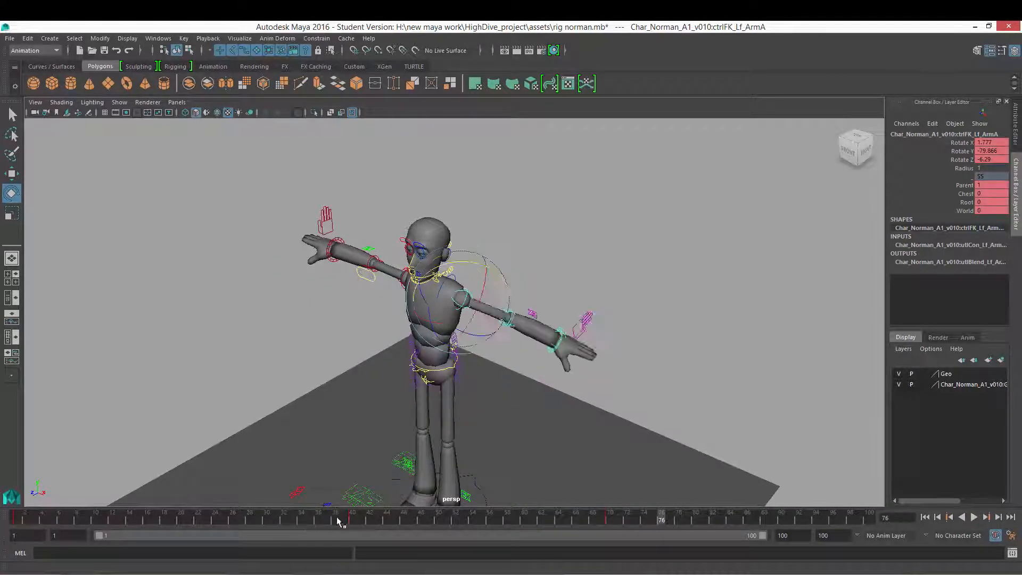
Step: Scrub to frame 25 and open the Graph Editor beside the viewport, framing all rotation curves
key(alt+v)
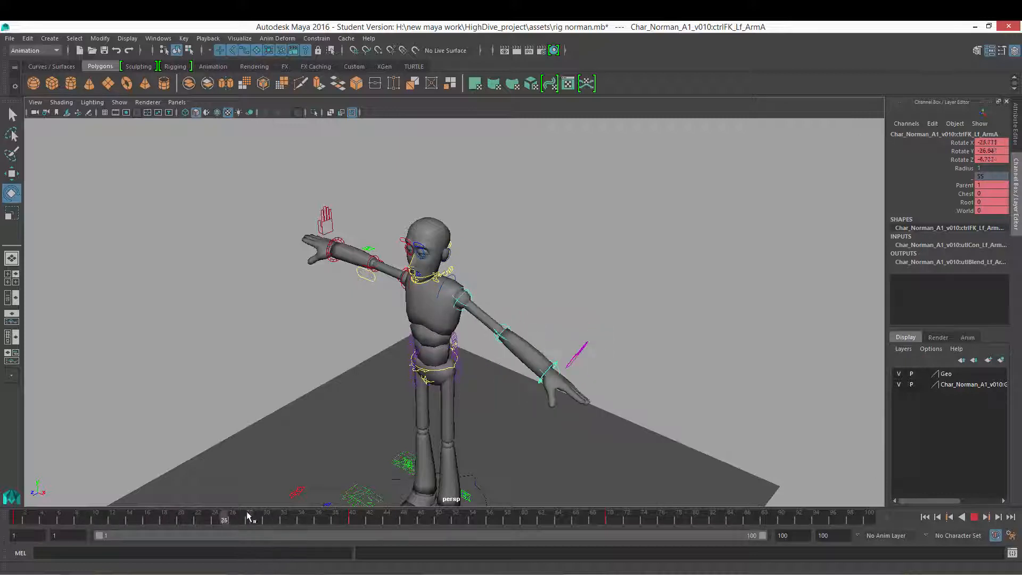
drag(247, 513, 222, 518)
key(space)
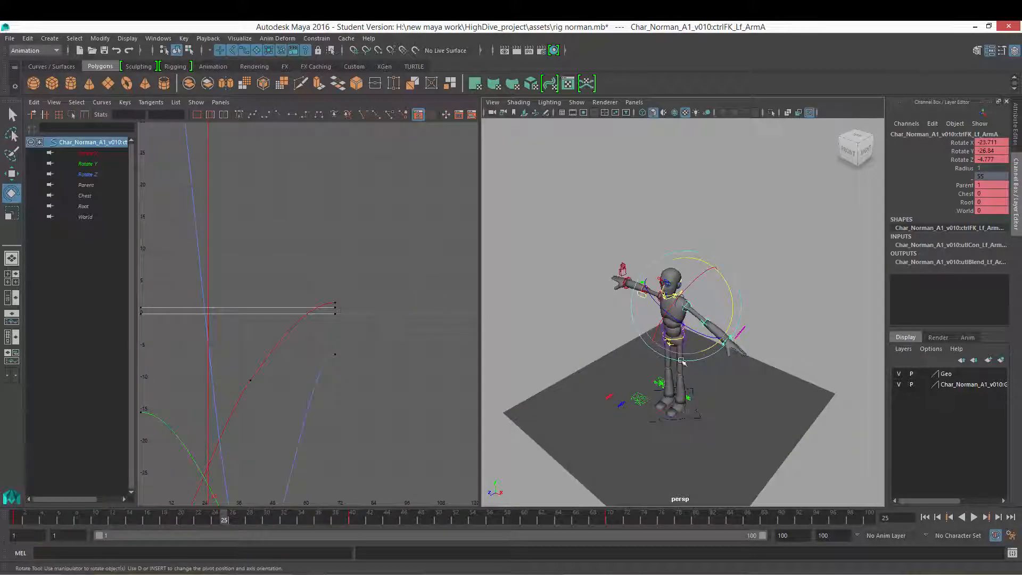
alt+middle_drag(682, 362, 691, 328)
alt+right_drag(691, 328, 702, 320)
alt+shift+right_drag(288, 274, 293, 336)
alt+shift+right_drag(364, 354, 324, 344)
alt+middle_drag(325, 344, 338, 336)
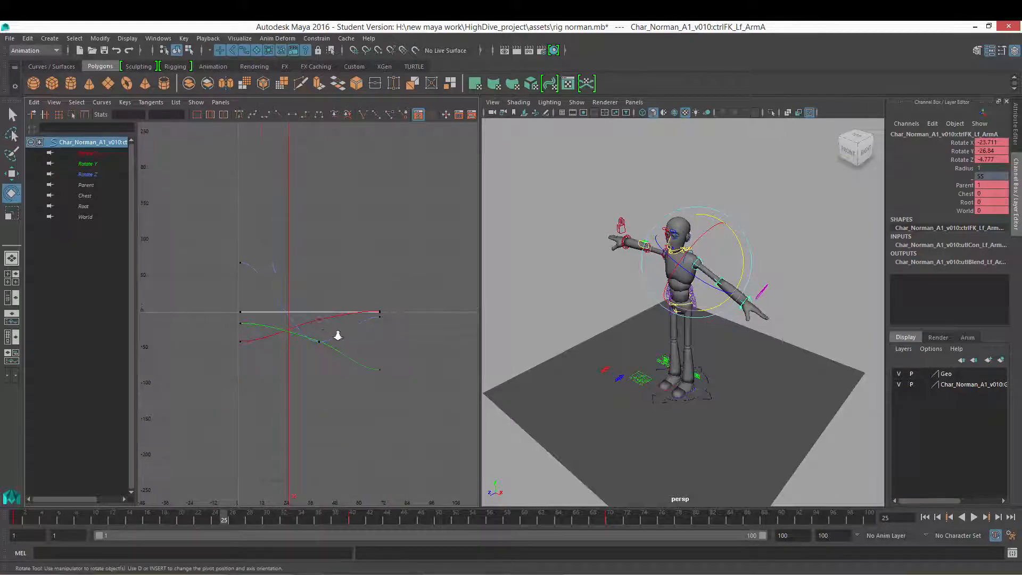
key(a)
Step: At frame 39, select the Rotate Z curve's key in the Graph Editor
drag(246, 519, 344, 514)
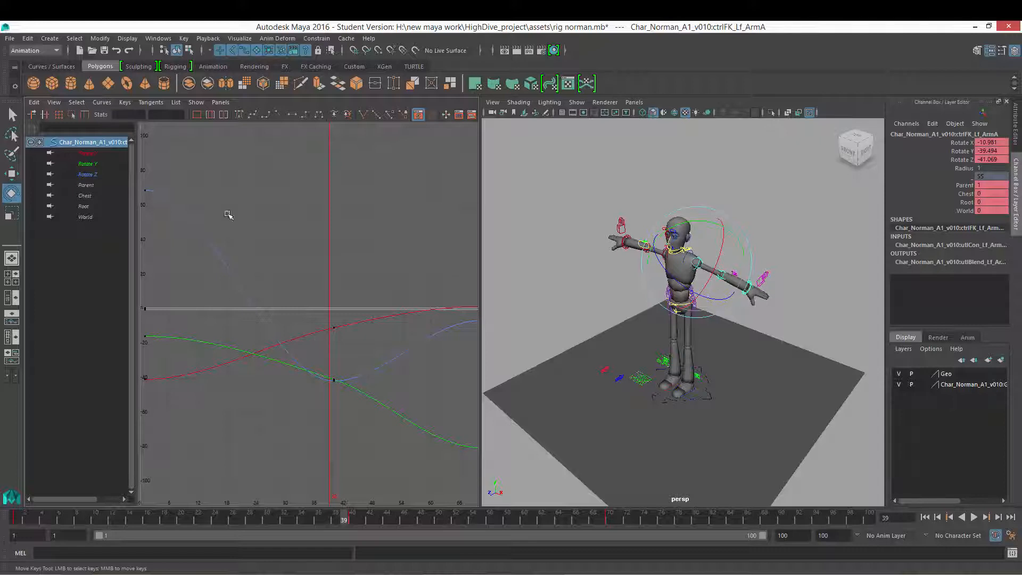
click(240, 275)
mouse_move(301, 239)
shift+middle_down()
mouse_move(303, 269)
mouse_move(304, 239)
shift+middle_up()
key(ctrl+z)
mouse_move(359, 310)
alt+right_down()
mouse_move(339, 324)
mouse_move(360, 290)
alt+right_up()
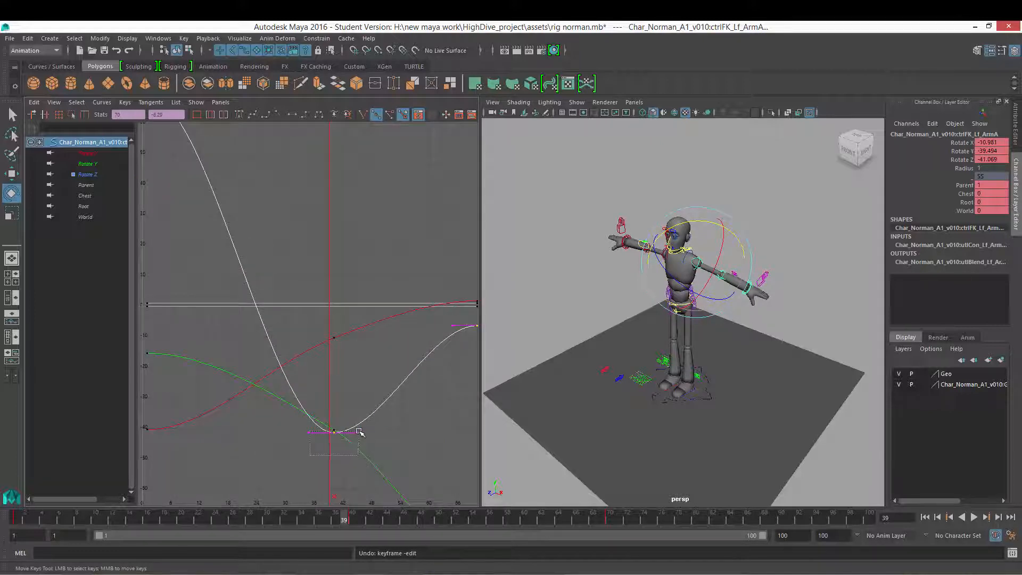
Step: Try adjusting the frame 39 rotation keys in the Graph Editor, undoing the change
shift+middle_drag(377, 431, 354, 235)
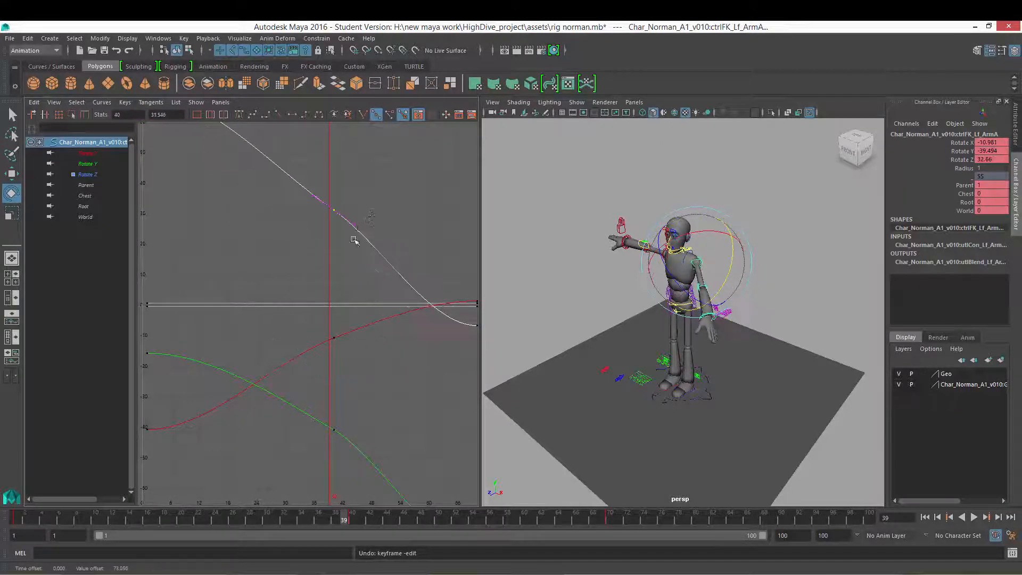
key(ctrl+z)
drag(326, 347, 360, 258)
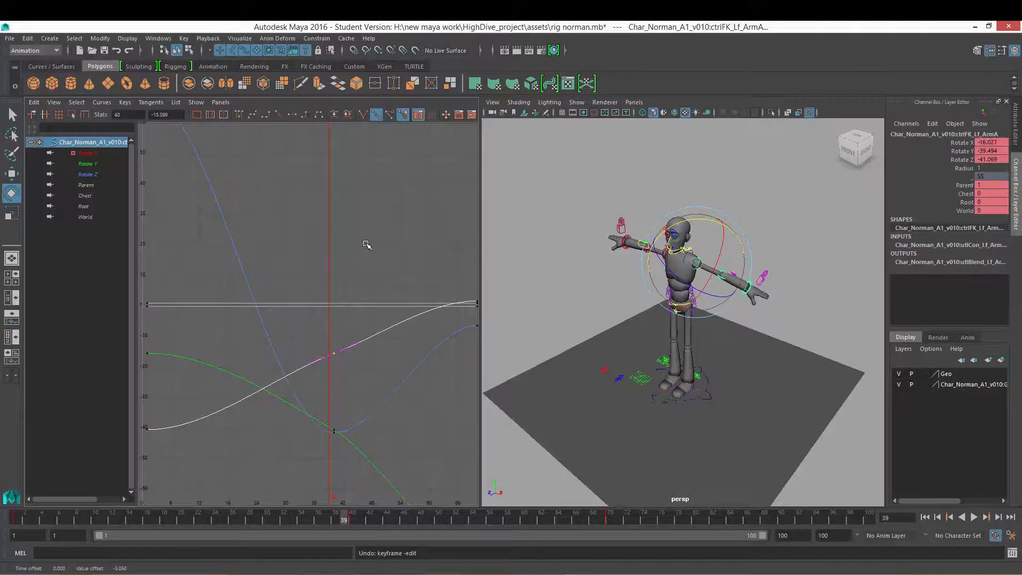
alt+right_drag(366, 368, 355, 316)
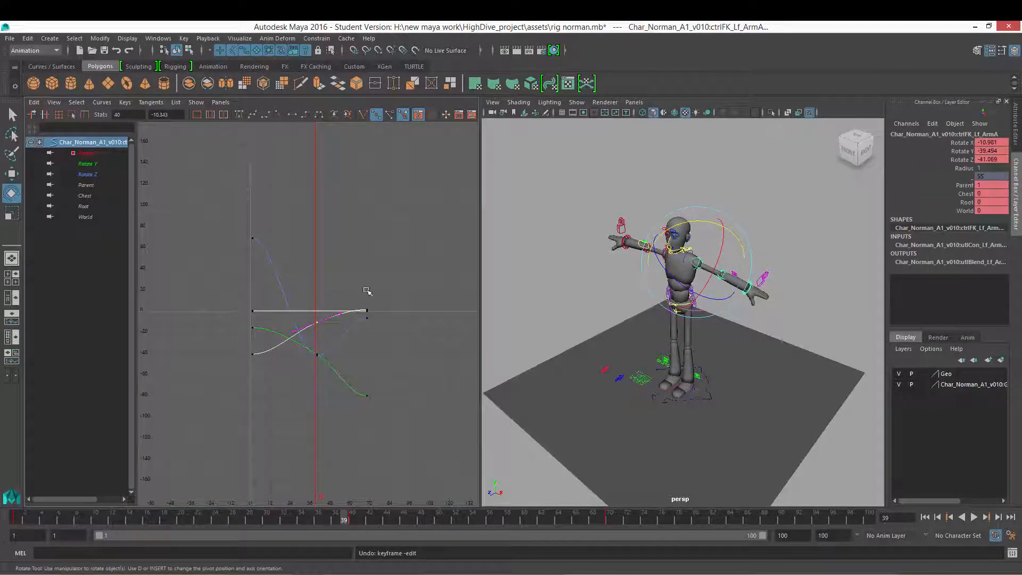
Step: At frame 1, select all of the shoulder's rotation keys, delete them and reset its rotations to 0
drag(351, 518, 7, 498)
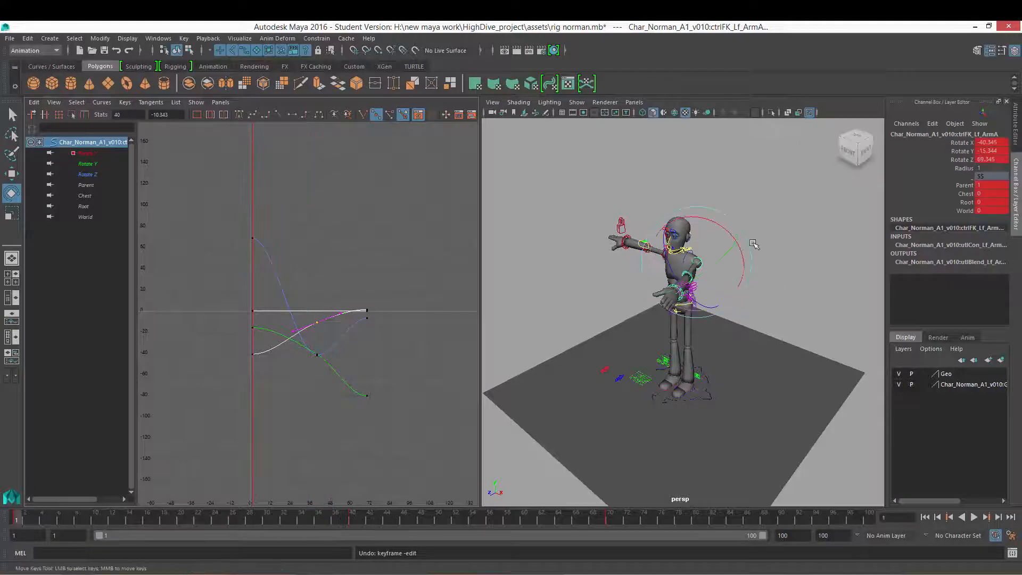
alt+drag(719, 296, 718, 297)
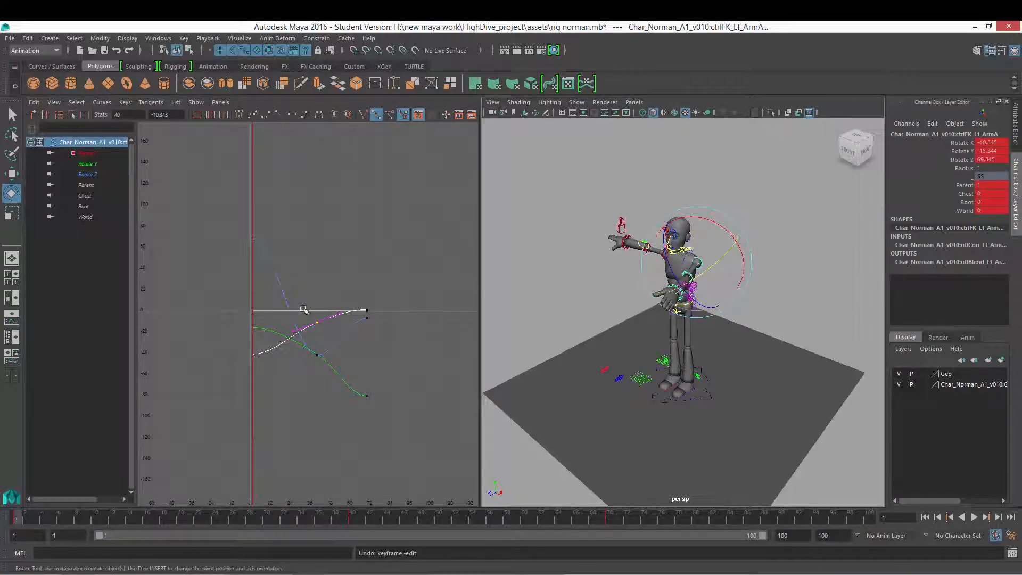
scroll(303, 309, up, 2)
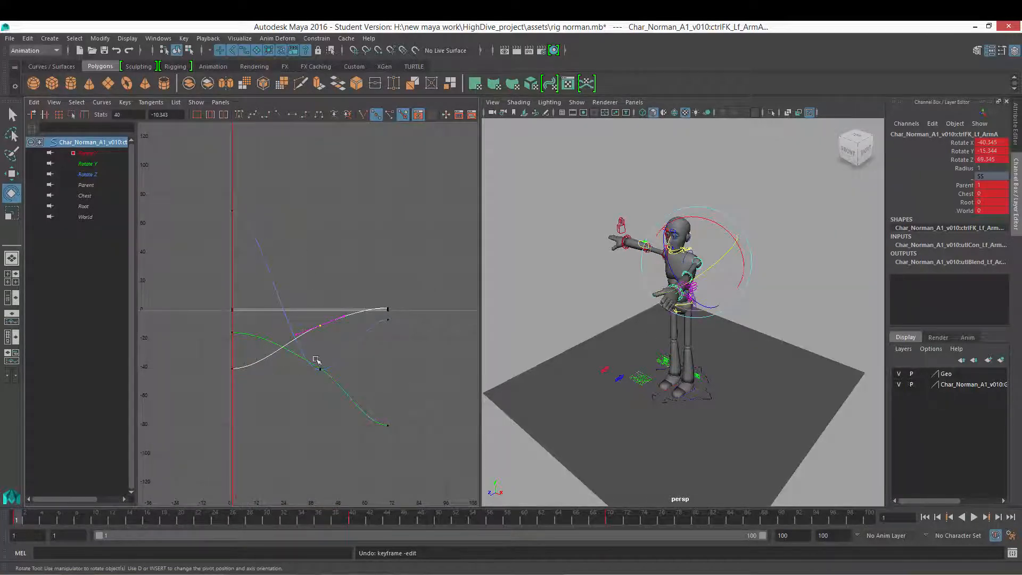
alt+drag(668, 244, 733, 294)
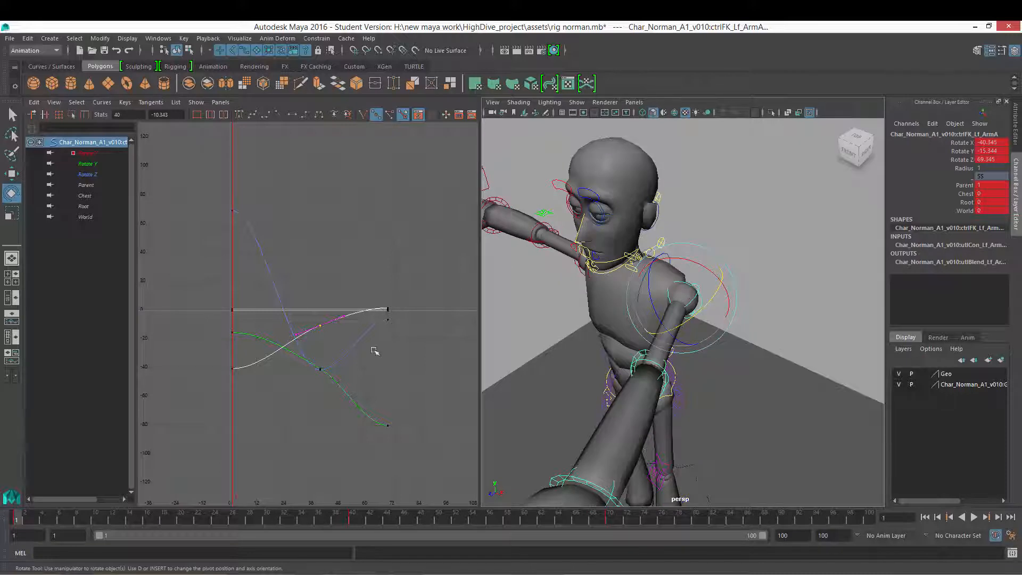
drag(426, 205, 223, 479)
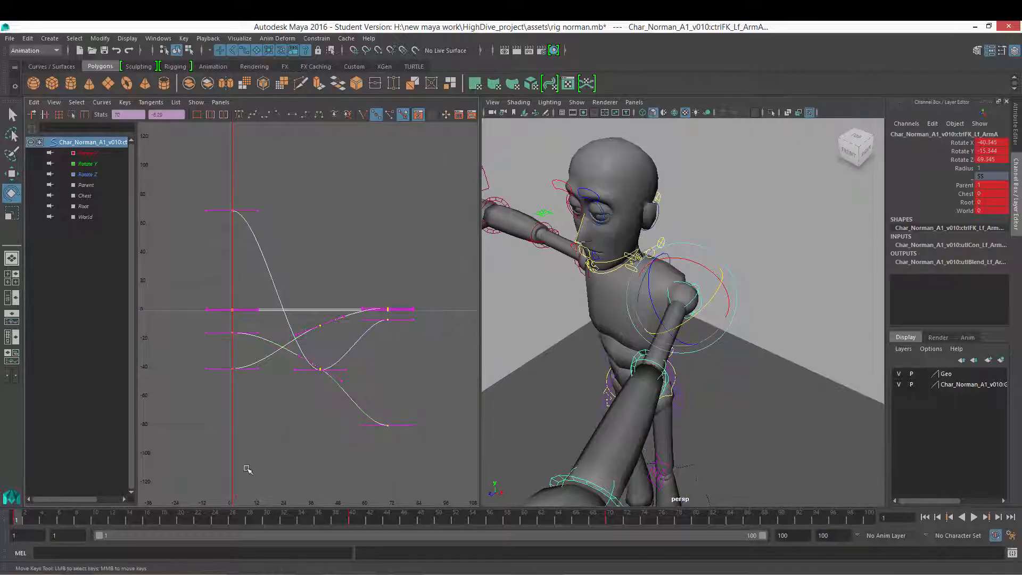
key(F6)
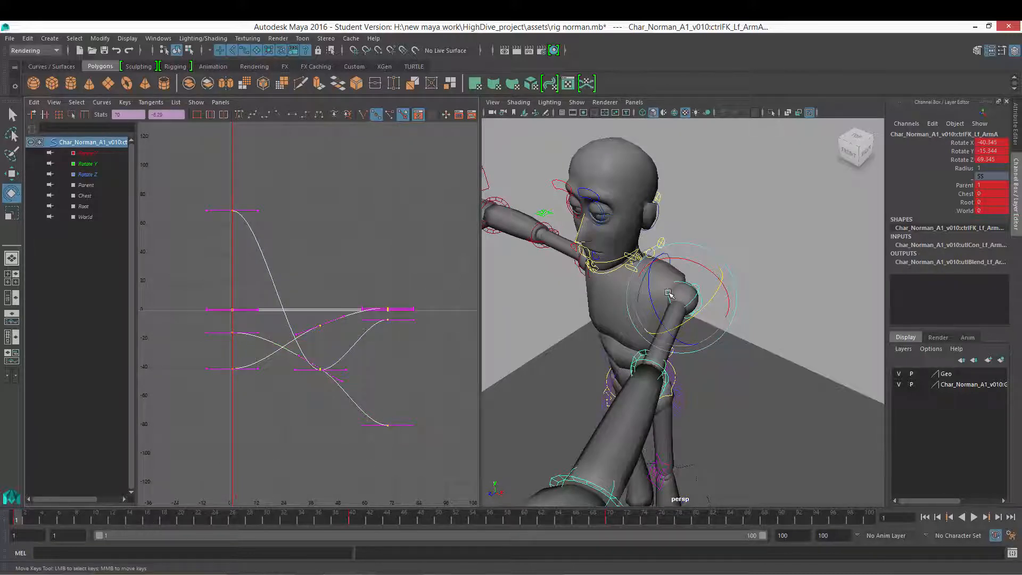
key(Delete)
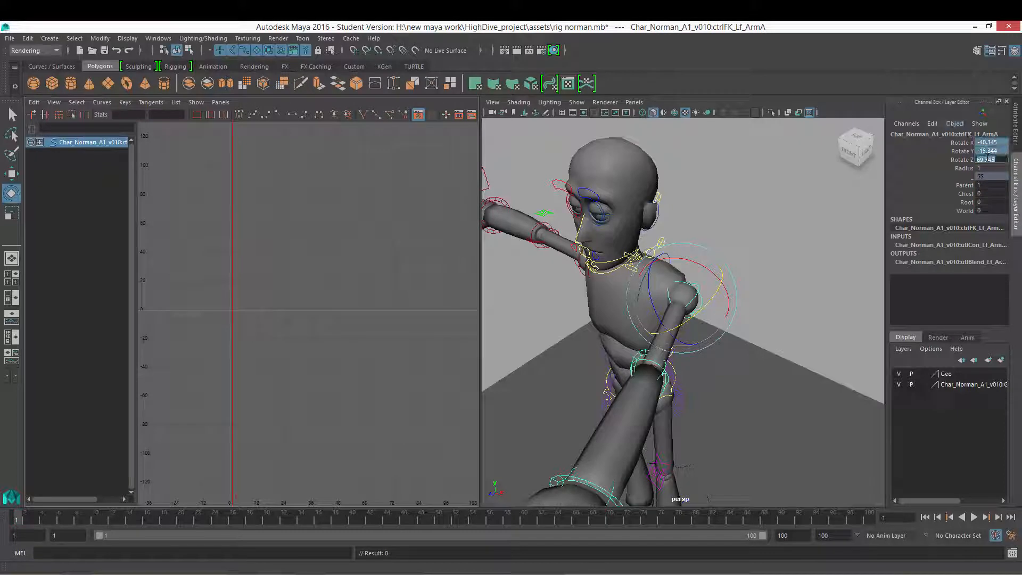
key(Return)
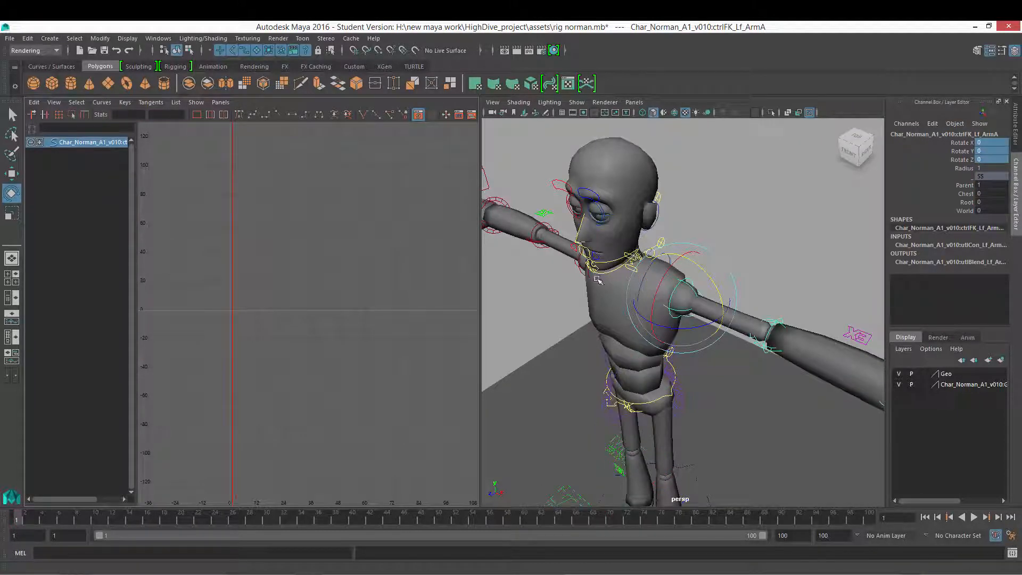
Step: Switch the Rotate tool's axis orientation to Gimbal and zoom in on the left shoulder control
click(601, 281)
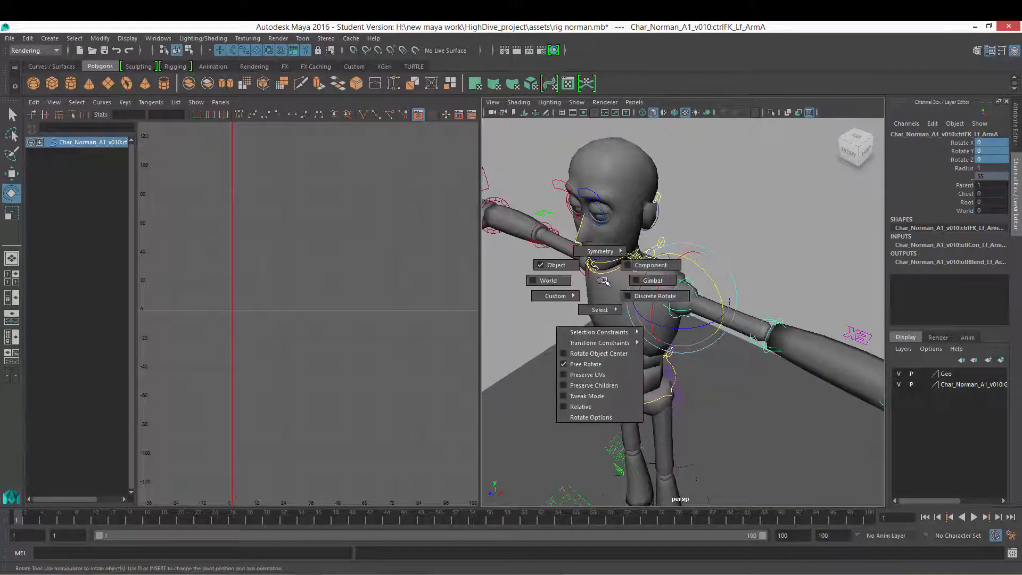
click(646, 281)
mouse_move(706, 274)
alt+mouse_down()
mouse_move(698, 288)
mouse_move(741, 299)
mouse_move(684, 290)
mouse_move(734, 312)
mouse_move(680, 283)
mouse_move(694, 278)
alt+mouse_up()
scroll(693, 302, up, 5)
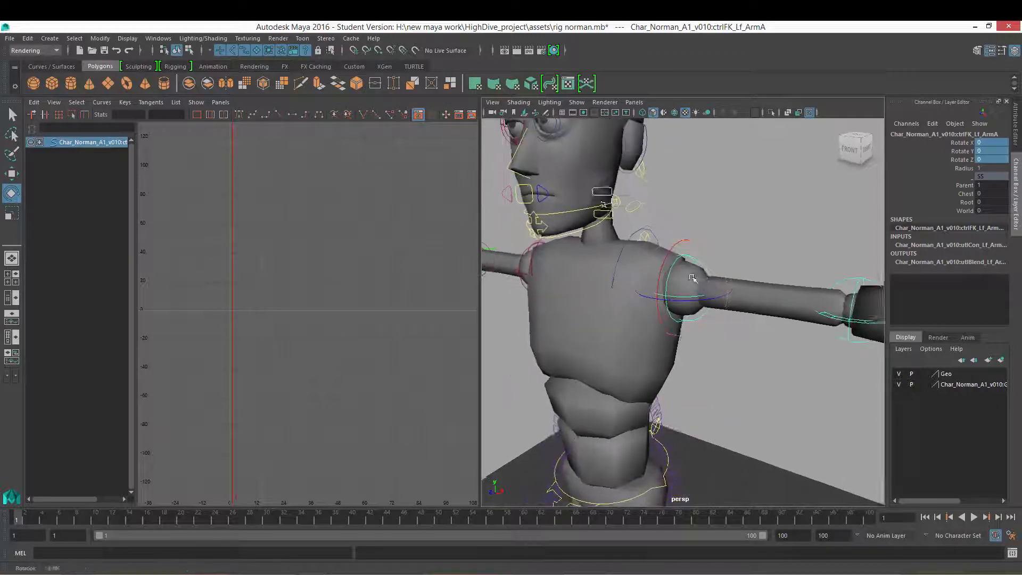
Step: Test-rotate the shoulder control about its gimbal axes, undoing each rotation
alt+right_drag(607, 272, 524, 269)
alt+drag(658, 277, 692, 275)
alt+middle_drag(692, 274, 703, 273)
alt+right_drag(703, 273, 665, 257)
mouse_move(665, 257)
alt+mouse_down()
mouse_move(709, 244)
mouse_move(728, 300)
mouse_move(692, 315)
mouse_move(559, 307)
mouse_move(612, 300)
mouse_move(768, 318)
mouse_move(684, 259)
alt+mouse_up()
alt+drag(673, 294, 650, 225)
click(644, 288)
key(ctrl+z)
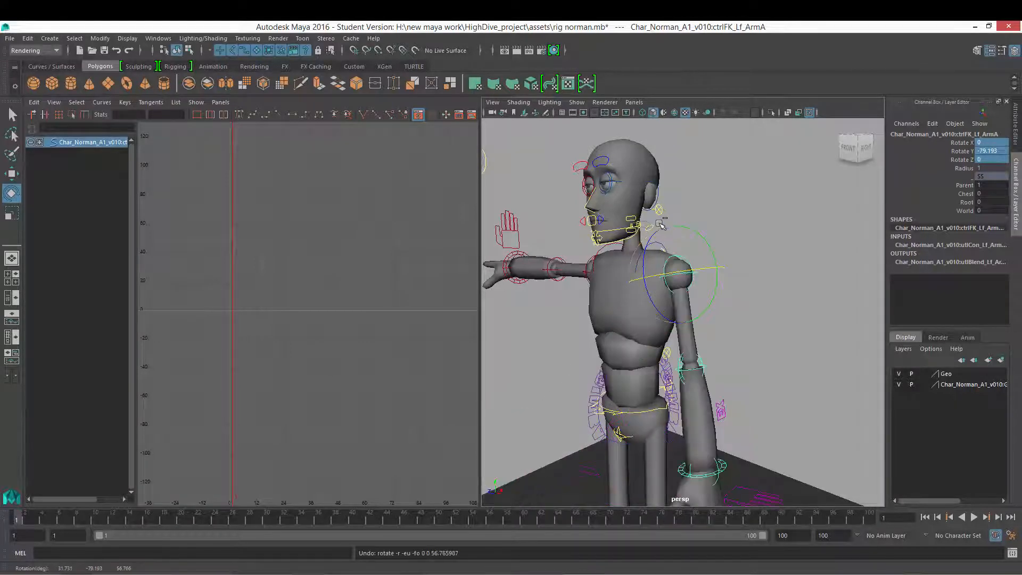
key(ctrl+z)
key(ctrl+z)
alt+drag(660, 230, 733, 279)
scroll(715, 277, up, 3)
scroll(714, 276, down, 4)
key(ctrl+z)
drag(694, 250, 716, 276)
key(ctrl+z)
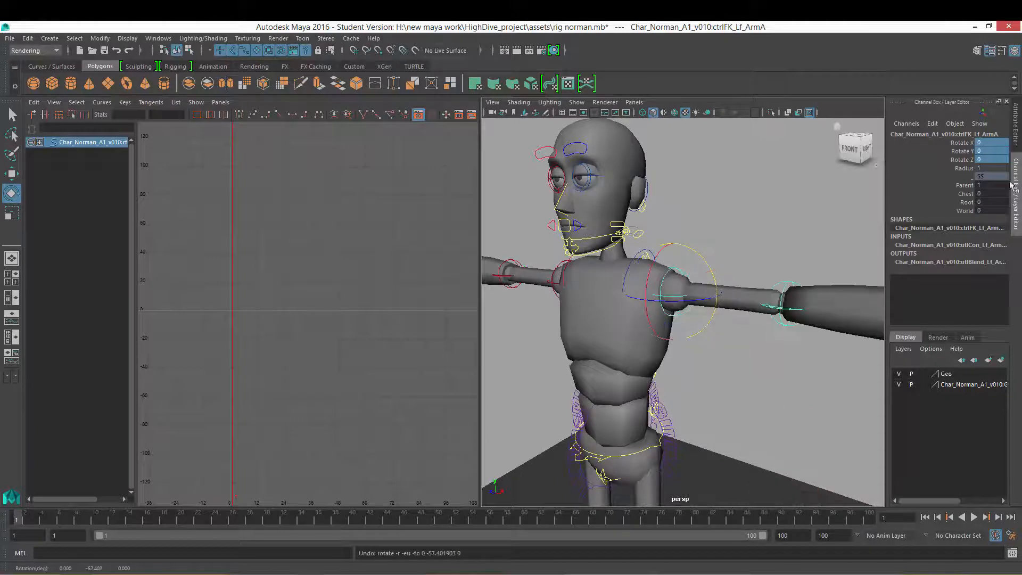
Step: Open the shoulder control's Attribute Editor and set its Rotate Order to yzx
click(1016, 137)
alt+right_drag(621, 318, 570, 312)
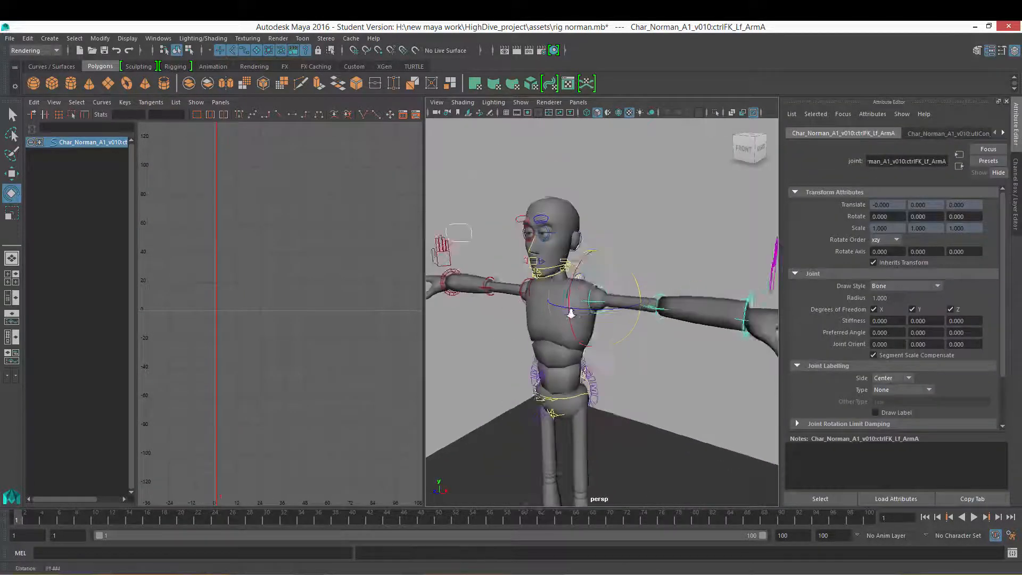
alt+drag(570, 312, 545, 321)
alt+right_drag(545, 322, 620, 334)
alt+drag(631, 318, 593, 326)
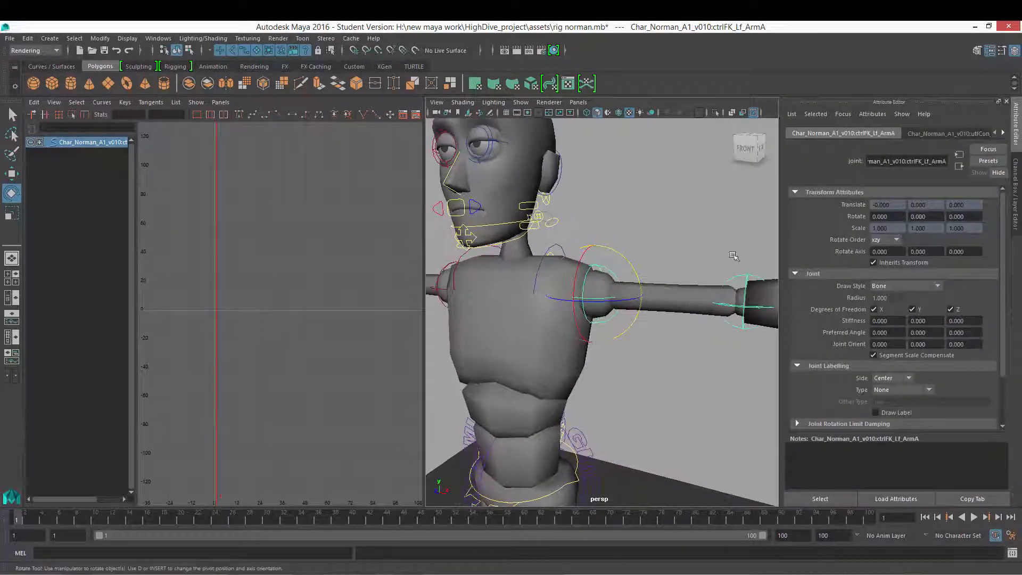
alt+right_drag(734, 256, 921, 269)
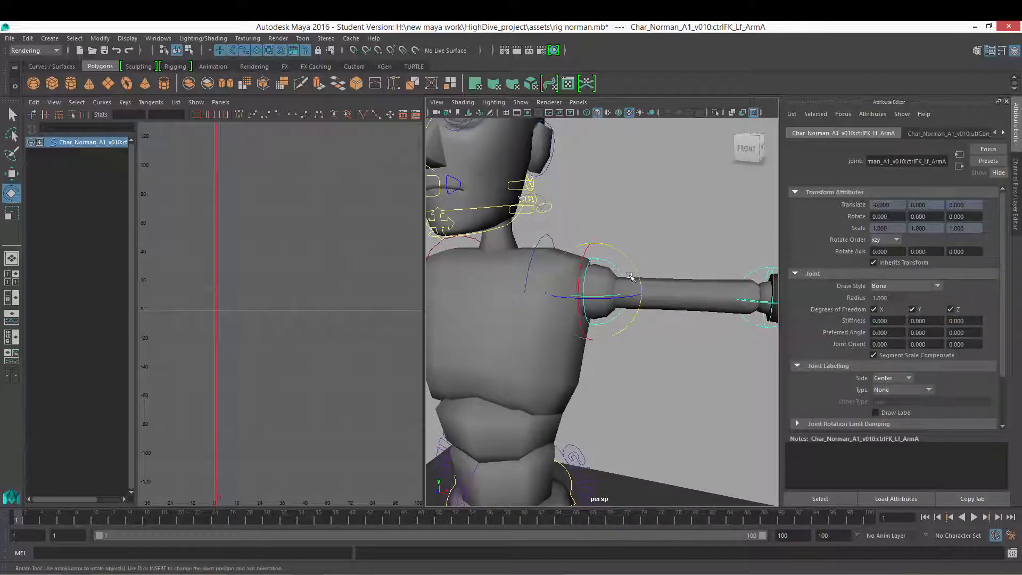
alt+drag(676, 261, 646, 268)
key(ctrl+z)
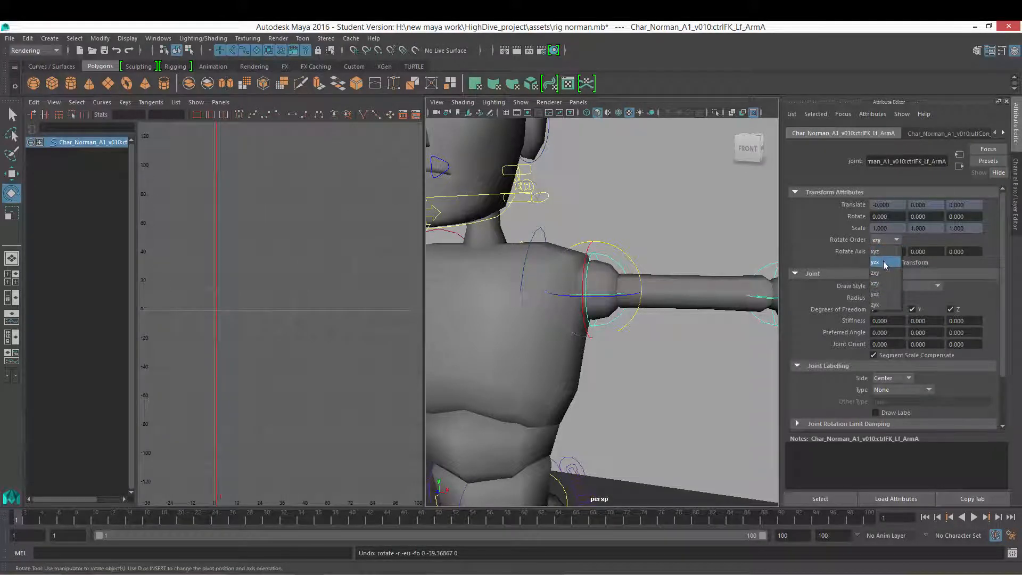
click(878, 266)
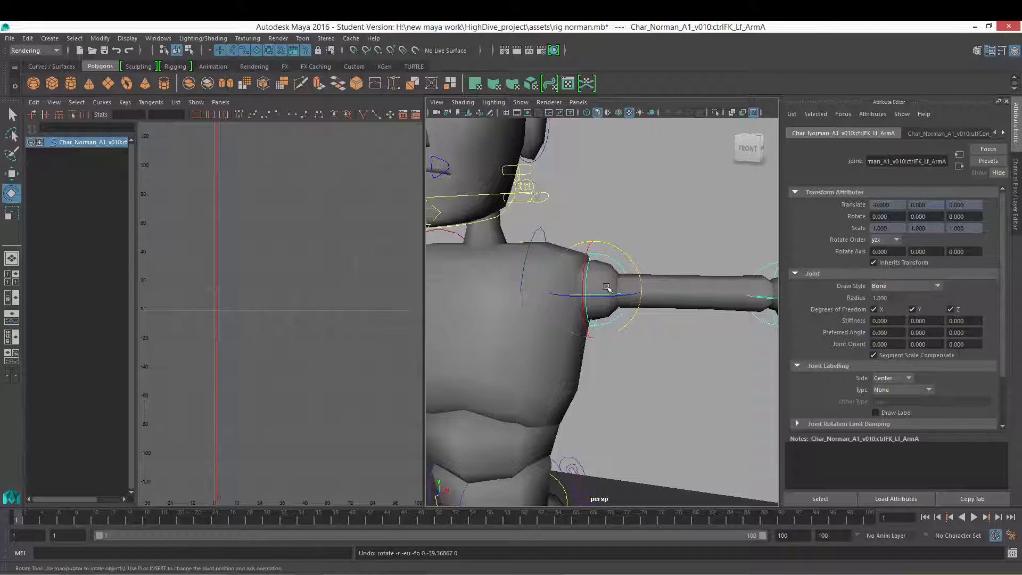
Step: Test-rotate the shoulder under the yzx rotation order, undoing each rotation
alt+drag(680, 293, 600, 249)
key(ctrl+z)
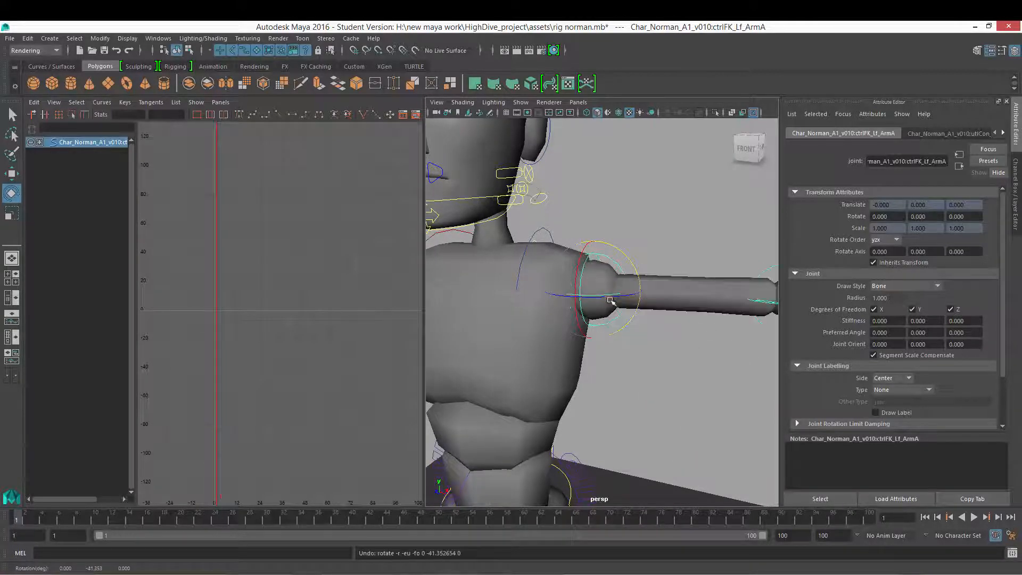
alt+drag(609, 298, 631, 297)
scroll(612, 293, down, 3)
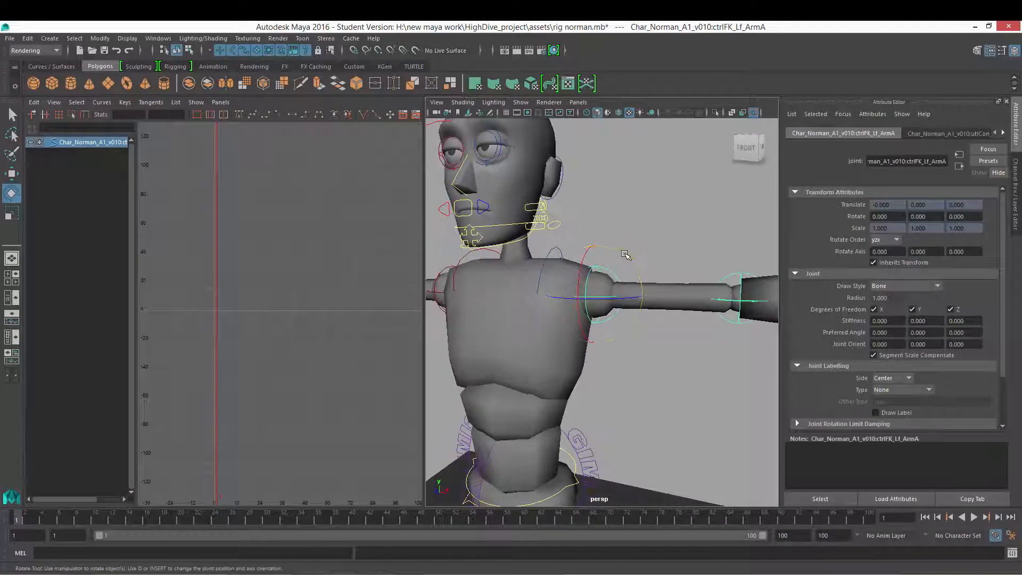
drag(625, 255, 594, 308)
key(ctrl+z)
drag(561, 269, 609, 311)
scroll(673, 315, down, 3)
scroll(612, 330, up, 1)
key(ctrl+z)
key(ctrl+z)
scroll(639, 349, up, 4)
scroll(689, 331, up, 2)
scroll(688, 330, down, 4)
scroll(609, 311, up, 3)
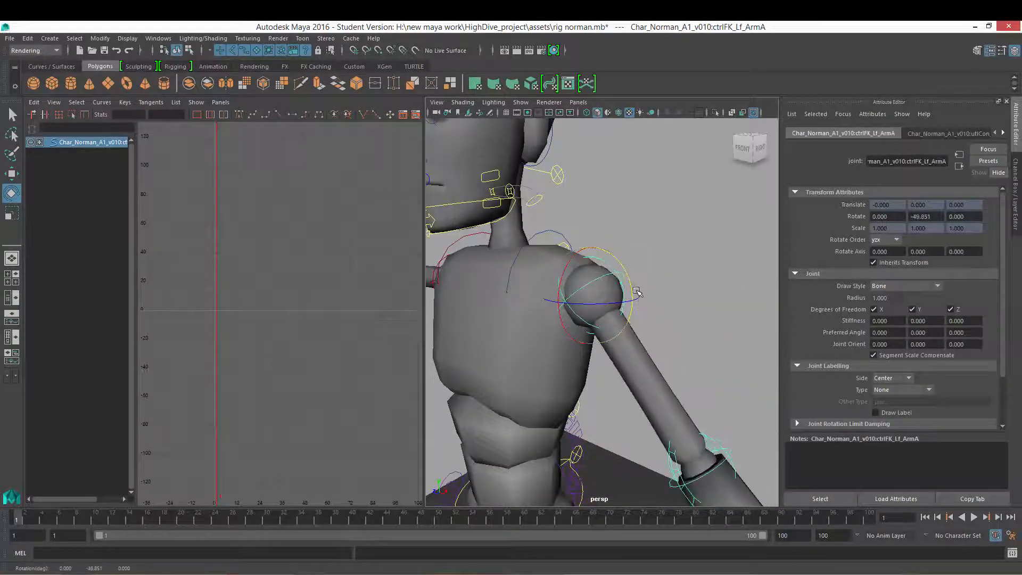
key(ctrl+z)
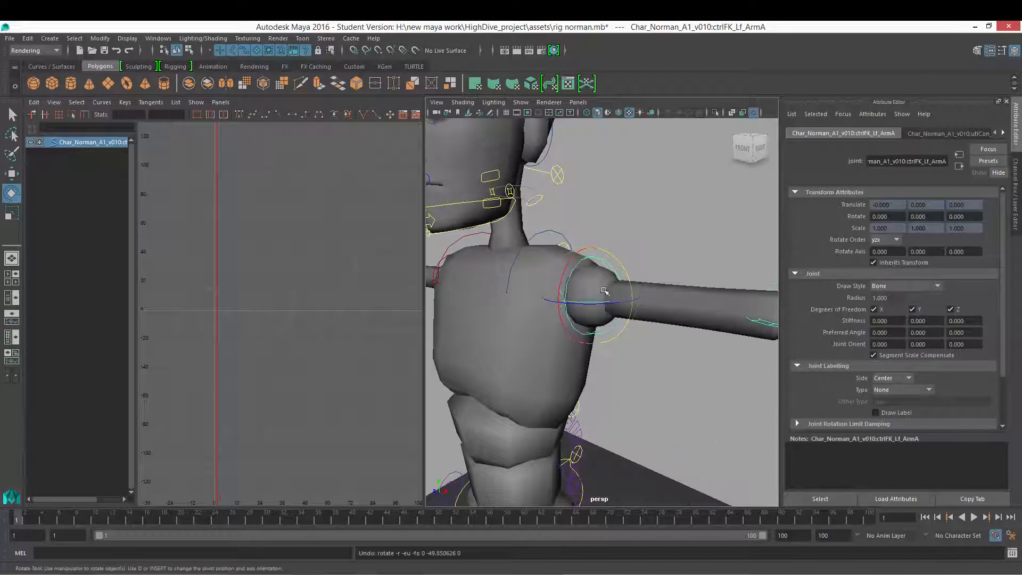
Step: Switch the Rotate Order to zxy and test-rotate the shoulder, undoing the rotation
click(880, 240)
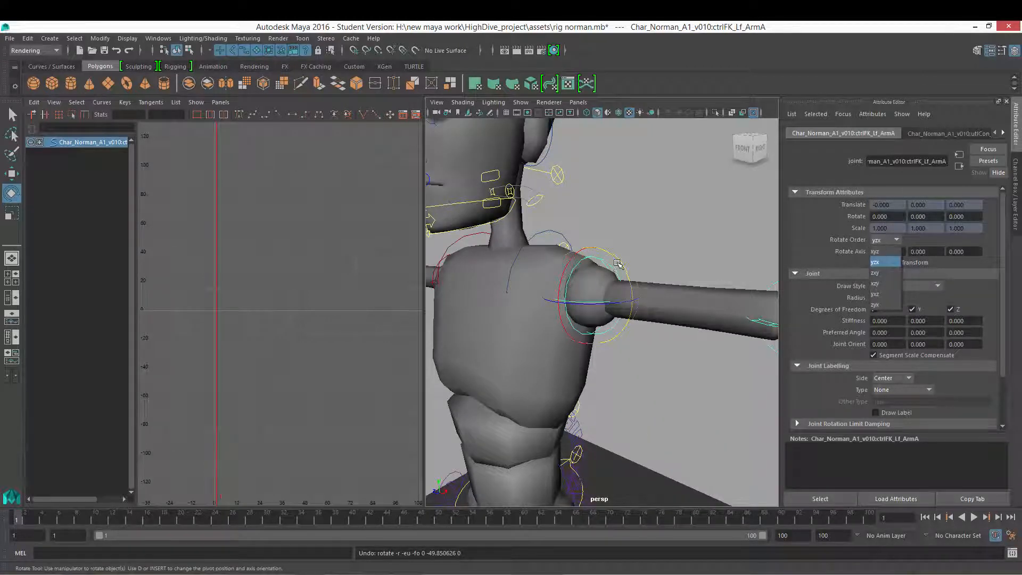
mouse_move(617, 263)
alt+mouse_down()
mouse_move(618, 298)
mouse_move(620, 268)
alt+mouse_up()
scroll(622, 262, down, 2)
key(ctrl+z)
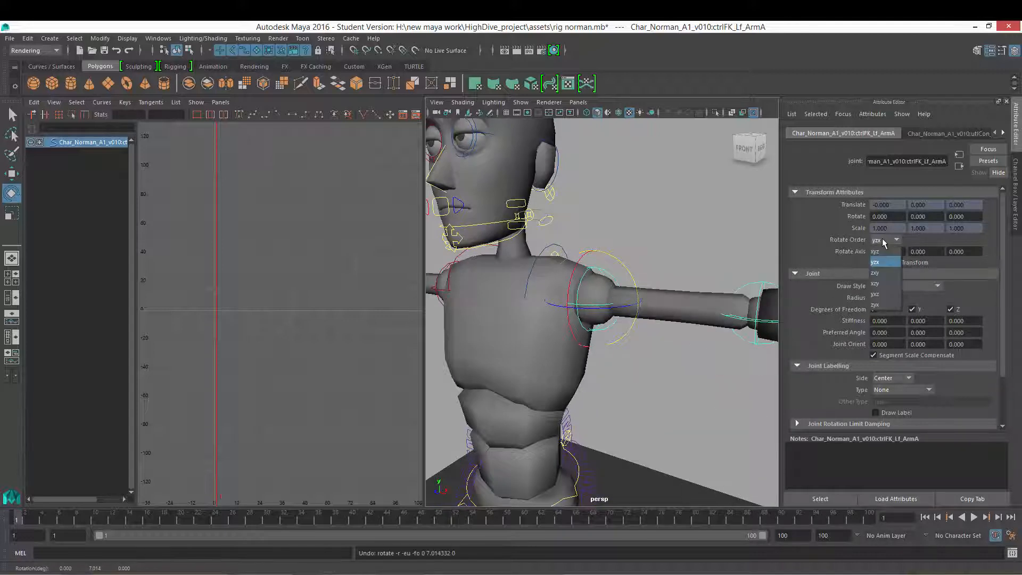
click(878, 276)
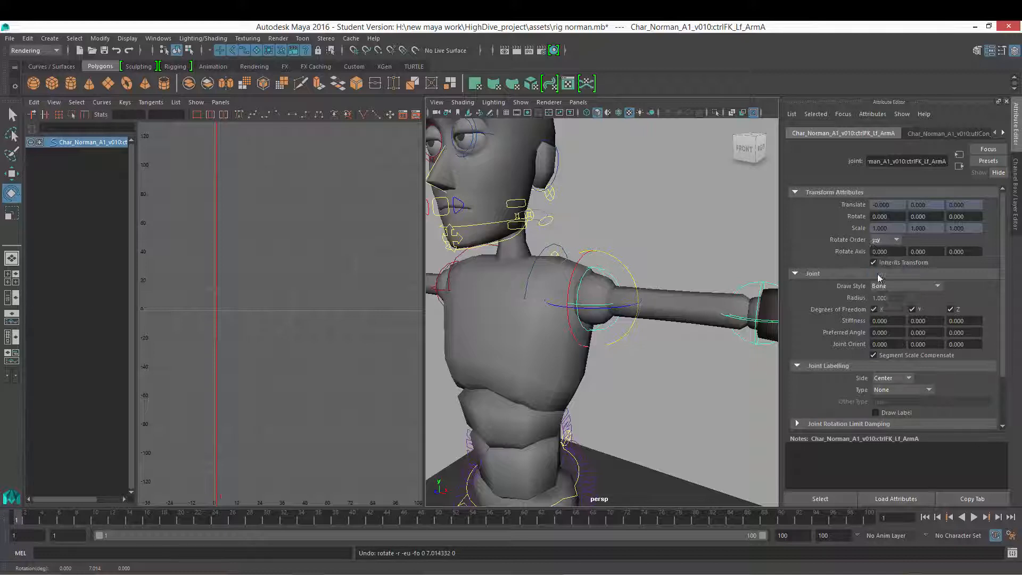
alt+drag(603, 313, 650, 341)
key(ctrl+z)
Step: Set the Rotate Order to xzy and rotate the shoulder to lower and twist the arm
click(881, 241)
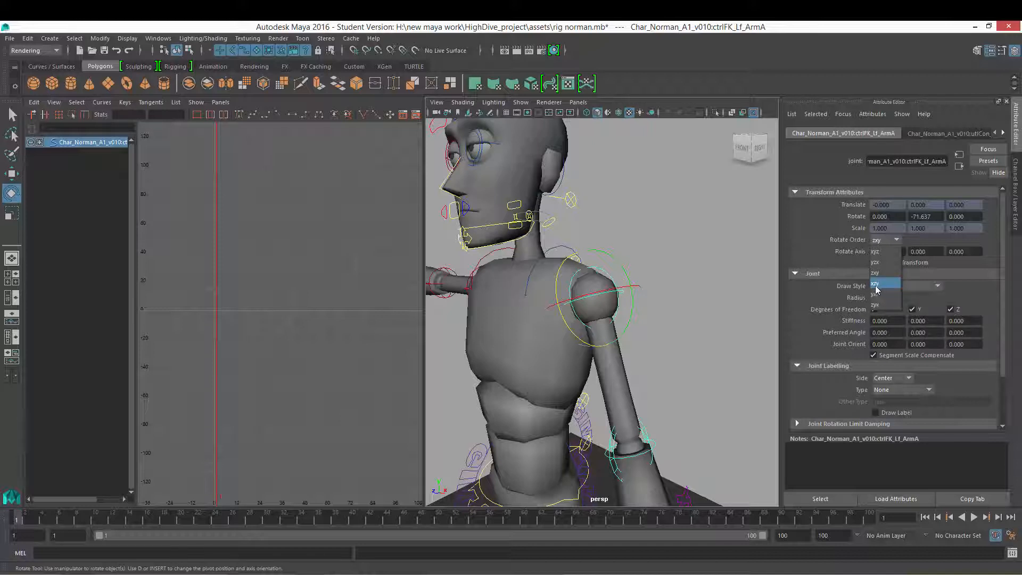
alt+drag(676, 290, 708, 293)
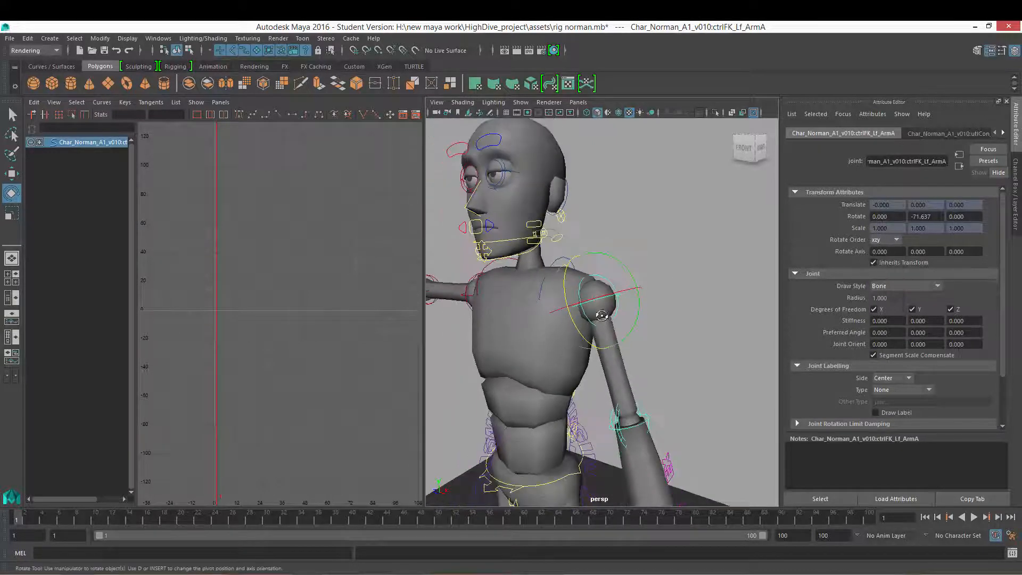
alt+right_drag(708, 293, 620, 305)
alt+drag(620, 304, 629, 309)
alt+right_drag(620, 308, 638, 308)
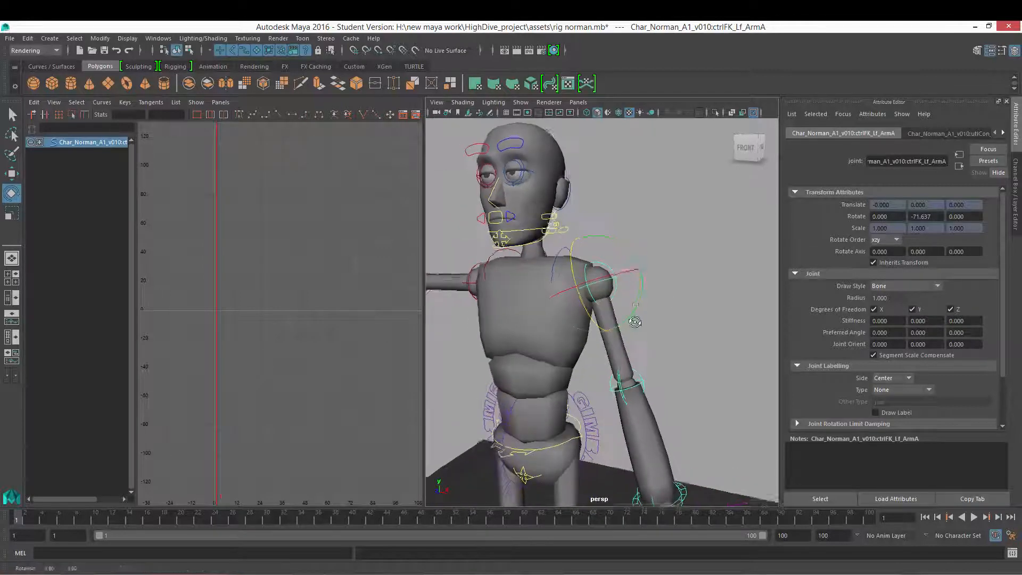
drag(638, 307, 587, 320)
alt+right_drag(587, 320, 612, 323)
alt+drag(612, 322, 637, 332)
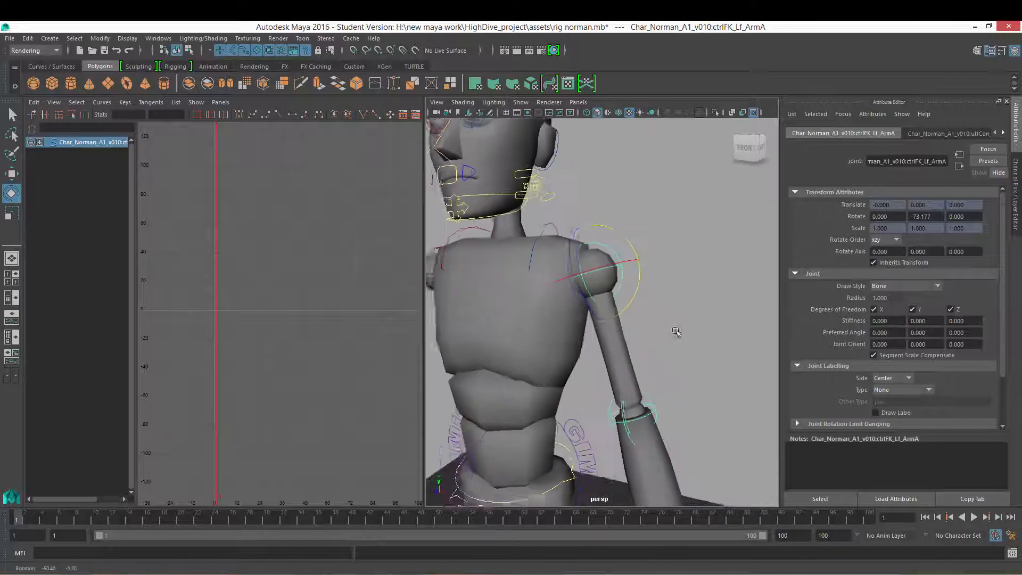
alt+right_drag(622, 333, 637, 333)
alt+drag(638, 334, 577, 327)
drag(582, 314, 611, 320)
key(ctrl+z)
key(ctrl+z)
key(ctrl+z)
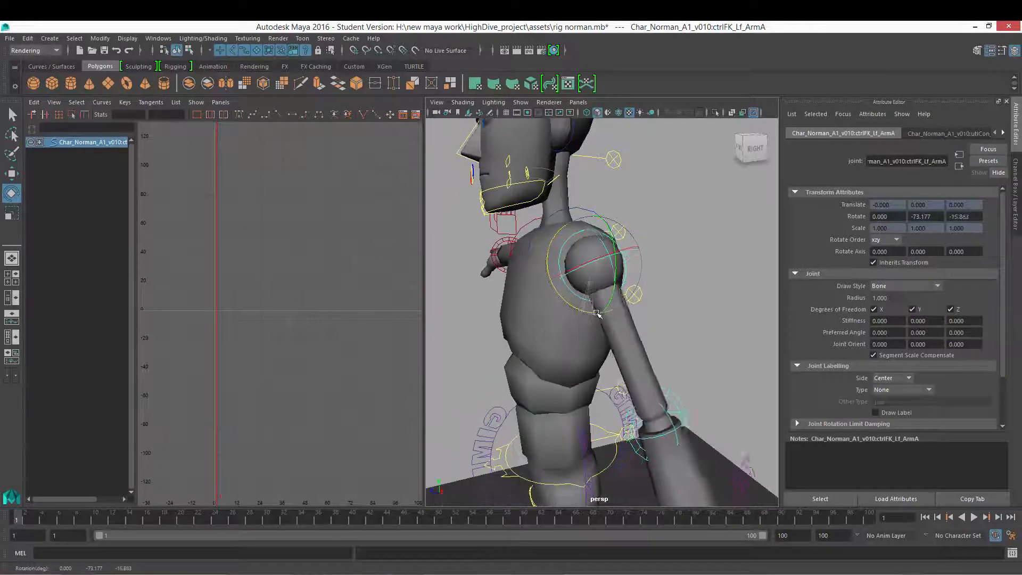
Step: Return to the Channel Box and adjust the shoulder's rotation further with the Rotate tool
click(1013, 175)
alt+drag(610, 266, 649, 269)
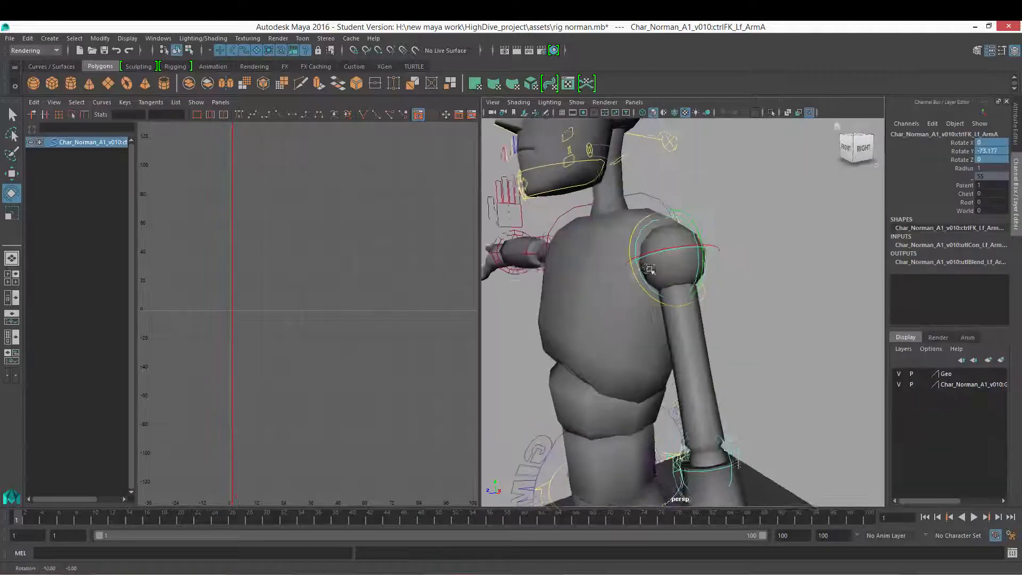
alt+right_drag(650, 270, 665, 278)
drag(654, 291, 662, 261)
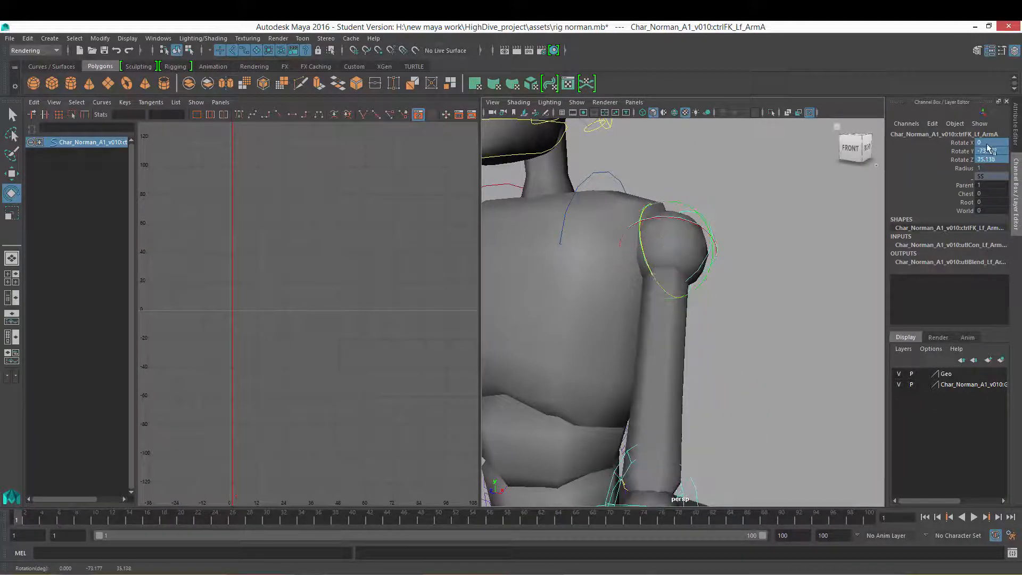
alt+drag(754, 237, 632, 276)
key(ctrl+z)
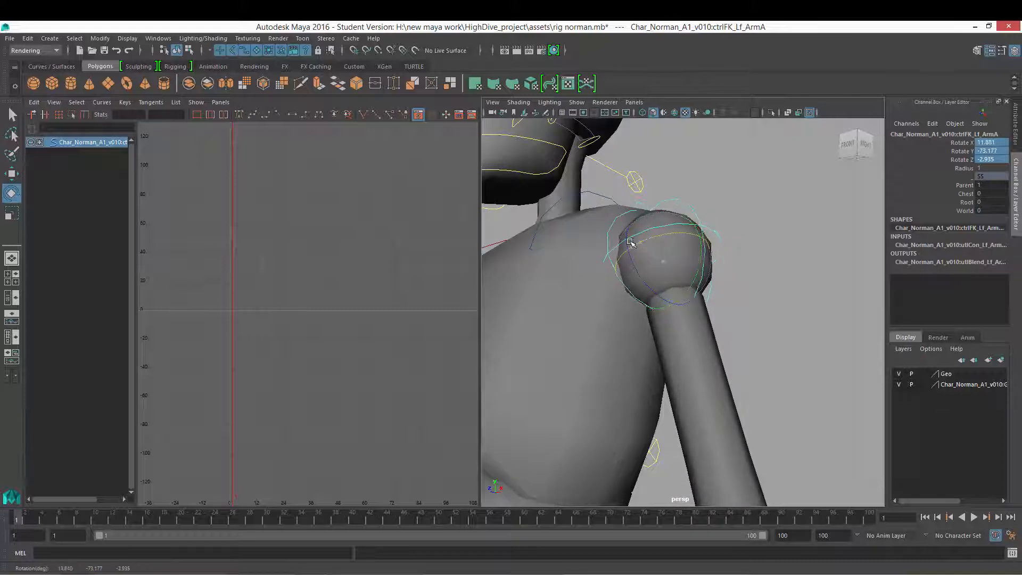
Step: Undo the last rotation and rotate the shoulder again to about 25, -73 and 35 degrees on X, Y and Z
key(ctrl+z)
alt+drag(759, 266, 732, 289)
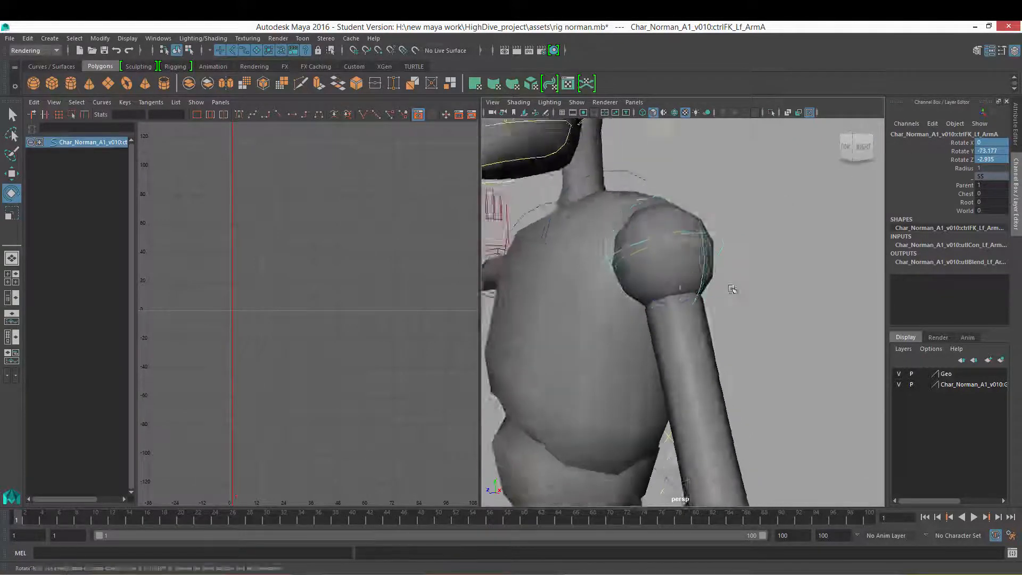
alt+right_drag(732, 289, 623, 304)
alt+drag(623, 303, 714, 284)
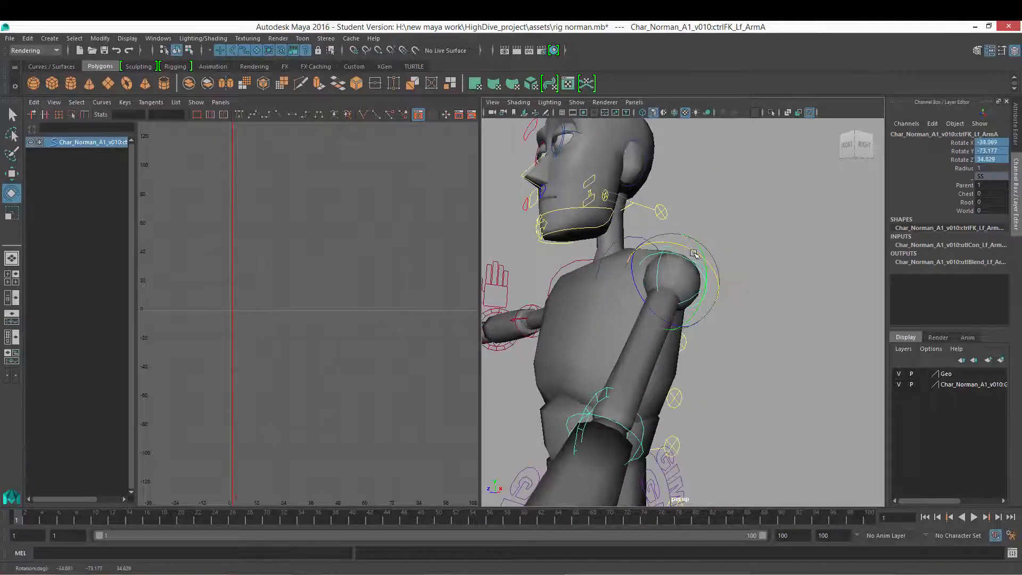
alt+right_drag(744, 313, 660, 320)
mouse_move(660, 319)
alt+mouse_down()
mouse_move(636, 314)
mouse_move(611, 382)
mouse_move(648, 331)
mouse_move(663, 328)
alt+mouse_up()
click(648, 338)
alt+right_drag(662, 328, 707, 319)
click(693, 291)
alt+drag(693, 290, 624, 275)
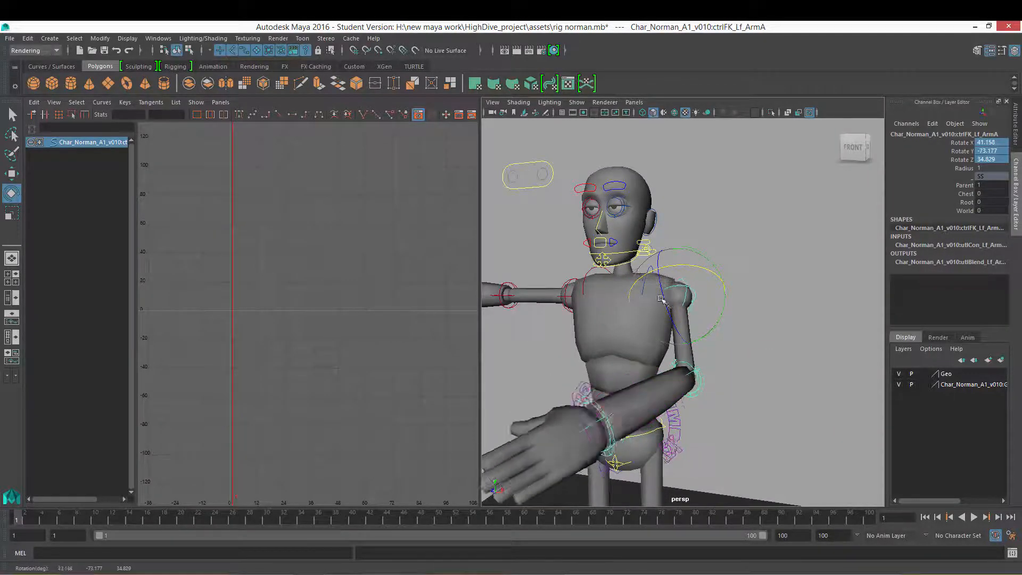
alt+drag(669, 309, 586, 316)
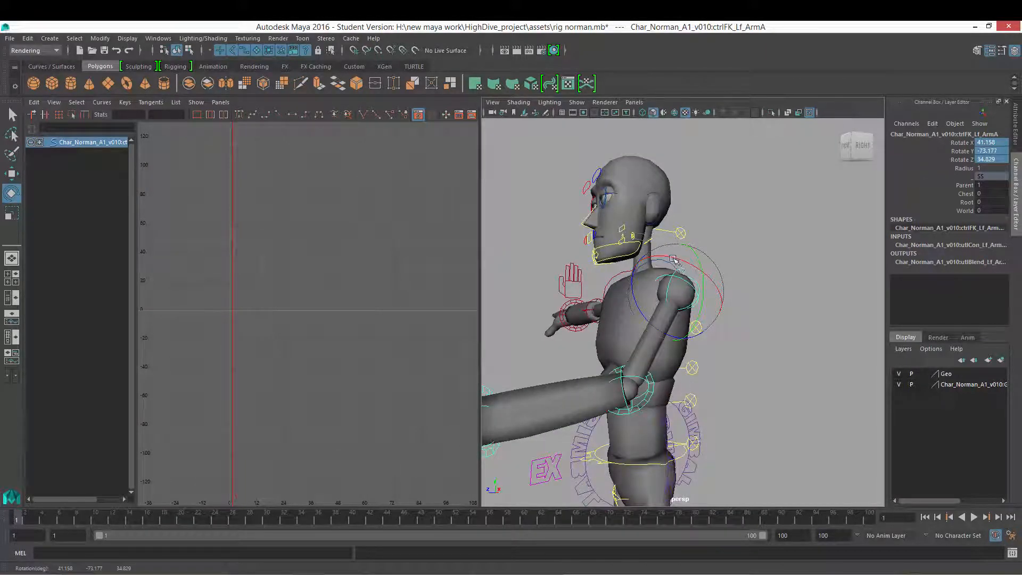
drag(673, 259, 694, 259)
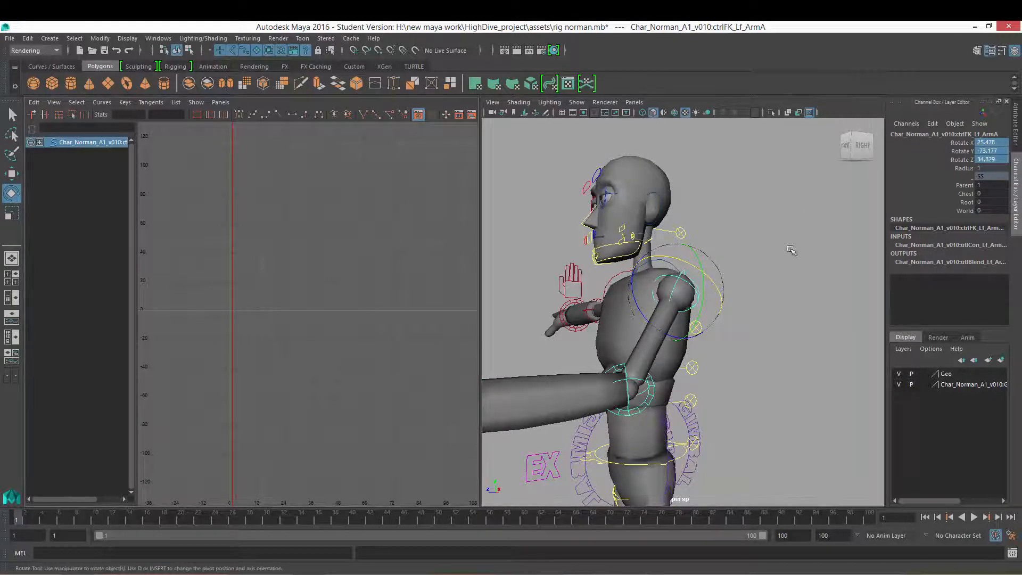
alt+drag(793, 247, 812, 276)
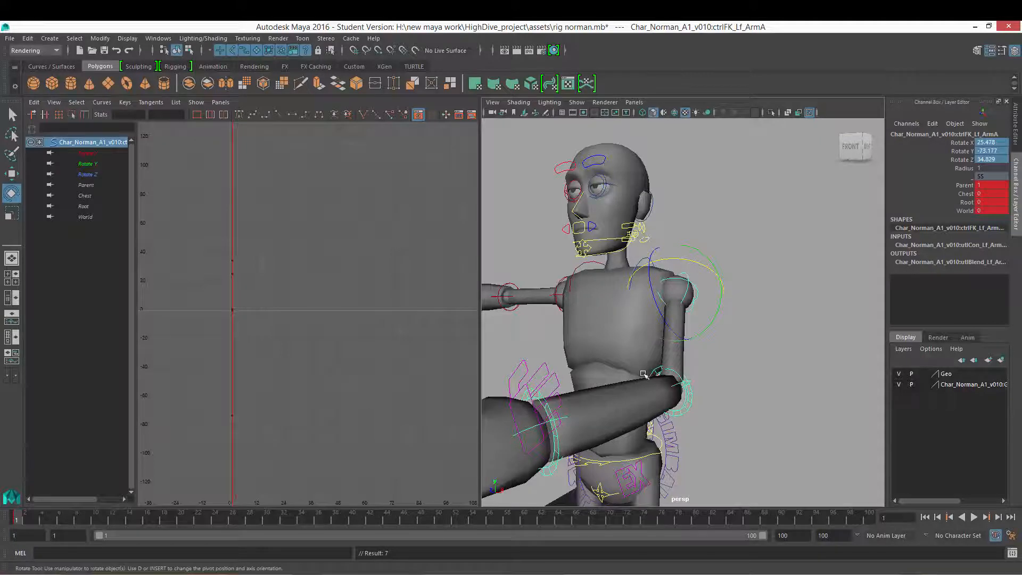
Step: Go to frame 39 and rotate the shoulder to about -46 degrees on X and -67 degrees on Z
alt+right_drag(644, 374, 554, 369)
alt+drag(554, 370, 511, 378)
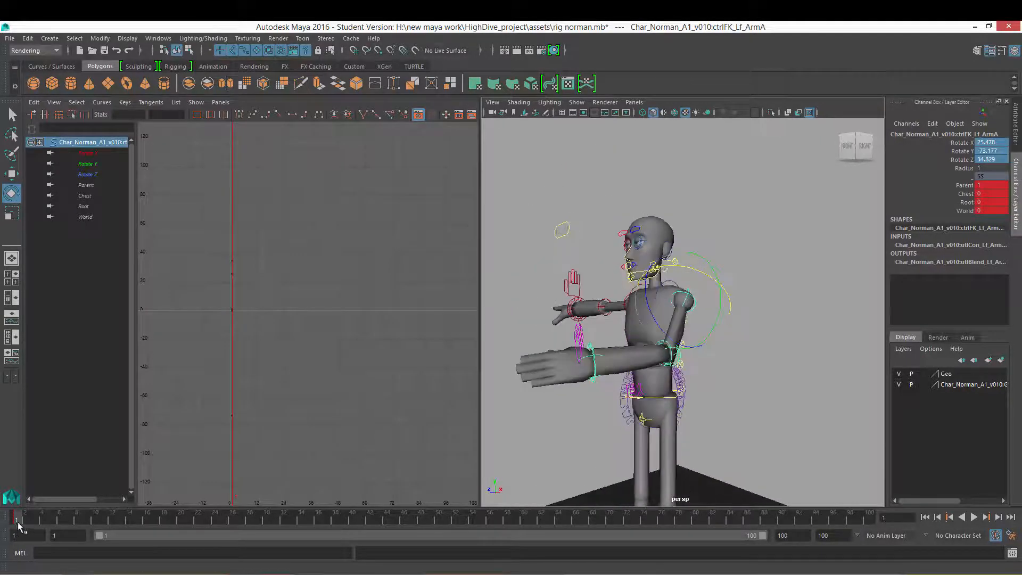
key(alt+v)
click(347, 518)
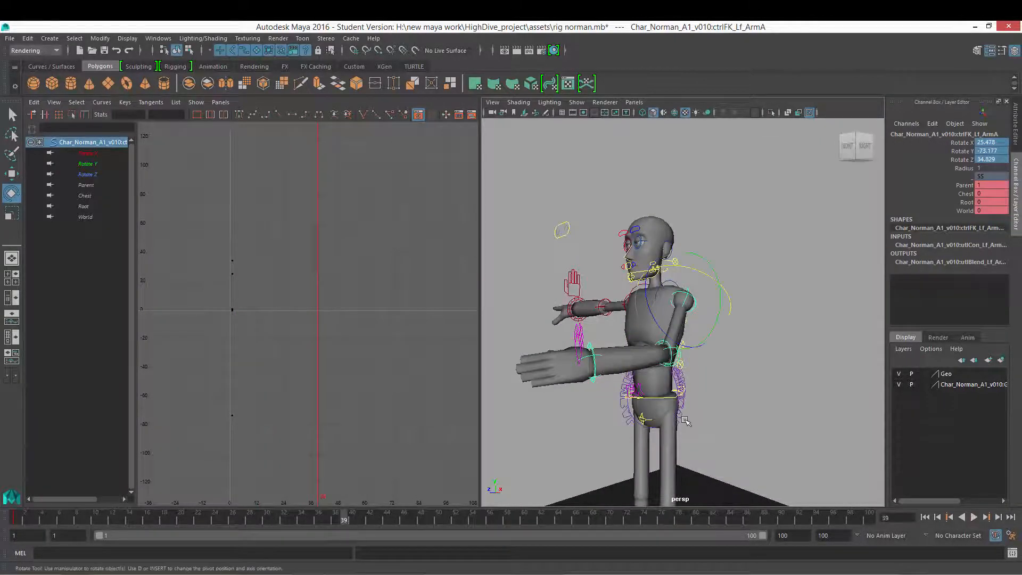
alt+drag(831, 420, 781, 466)
alt+right_drag(782, 466, 672, 372)
drag(651, 330, 796, 435)
alt+drag(793, 369, 719, 255)
alt+drag(678, 285, 811, 424)
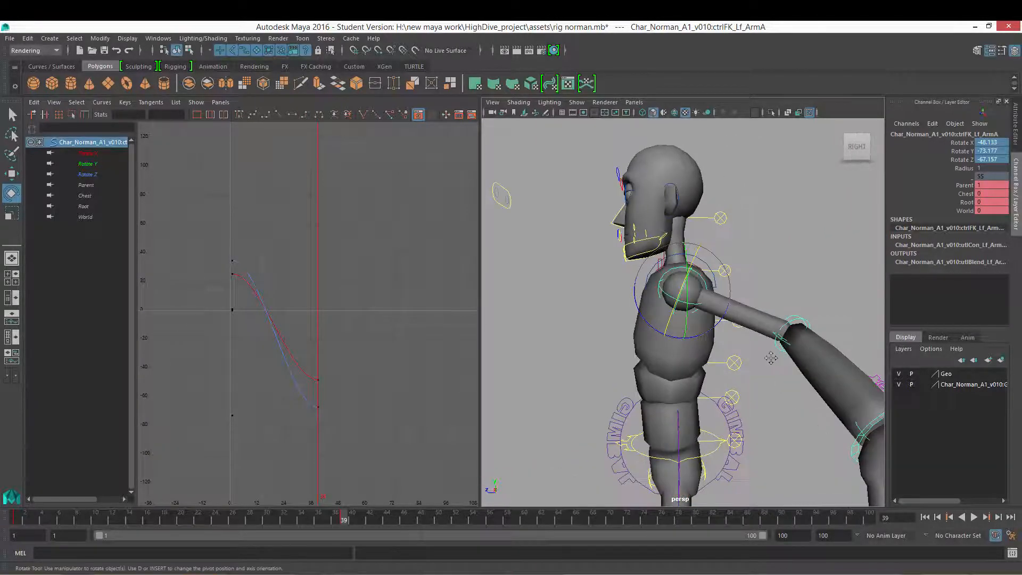
alt+drag(770, 358, 703, 346)
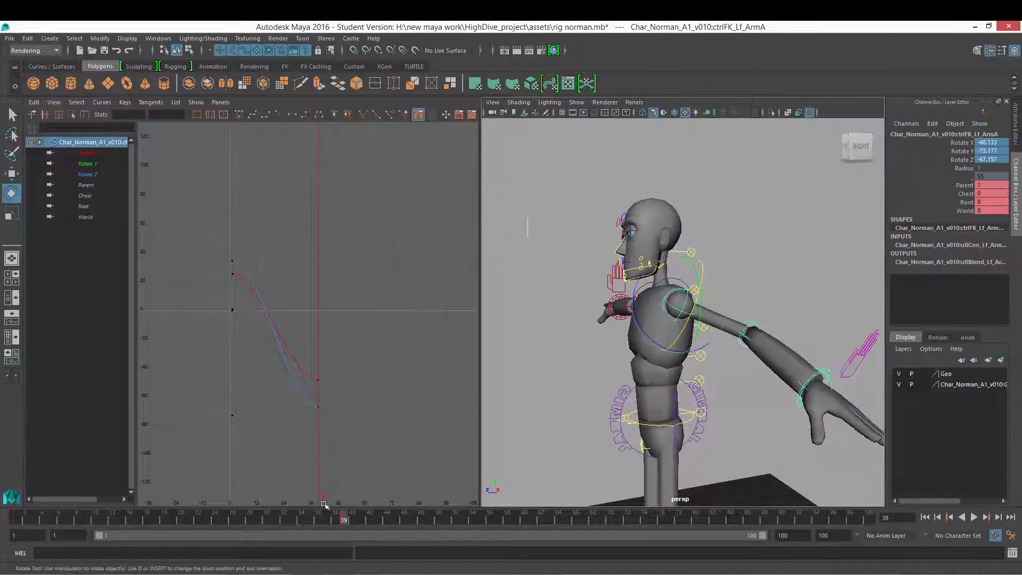
Step: Play back the animation and try a shoulder rotation at frame 32, undoing it
key(alt+v)
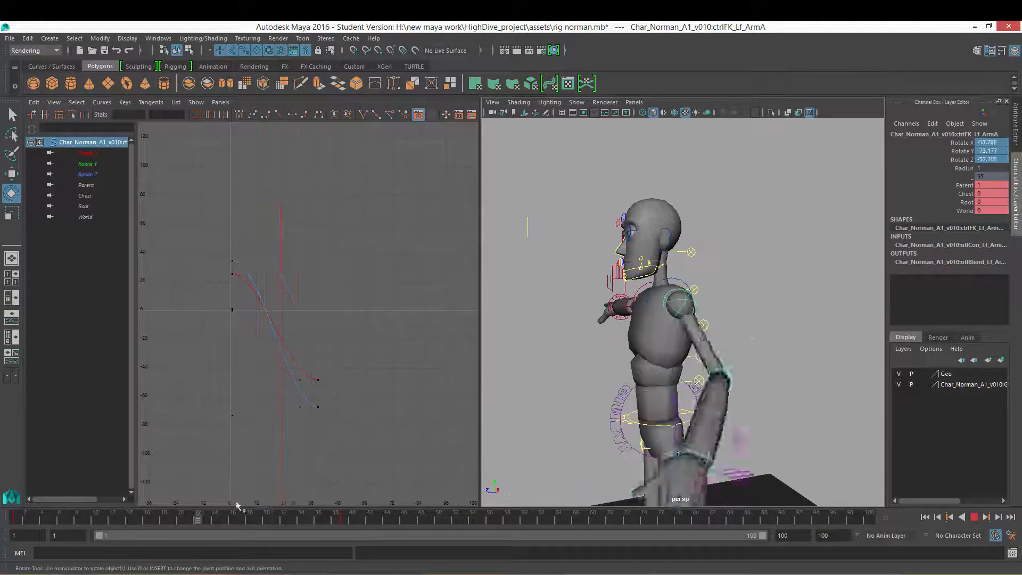
key(alt+v)
alt+drag(692, 319, 713, 341)
alt+right_drag(713, 341, 724, 398)
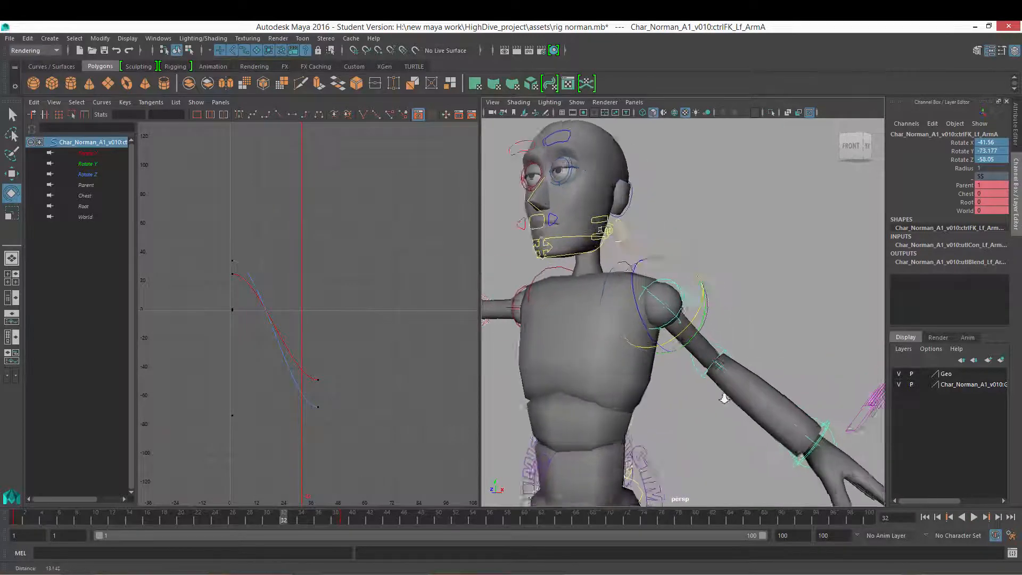
alt+drag(724, 398, 654, 321)
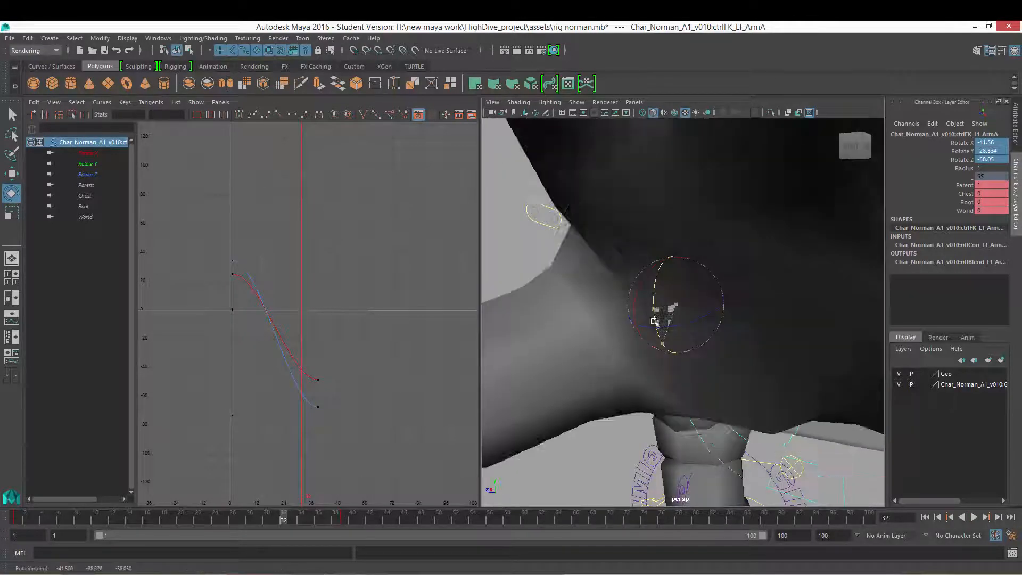
key(ctrl+z)
key(shift+z)
key(ctrl+z)
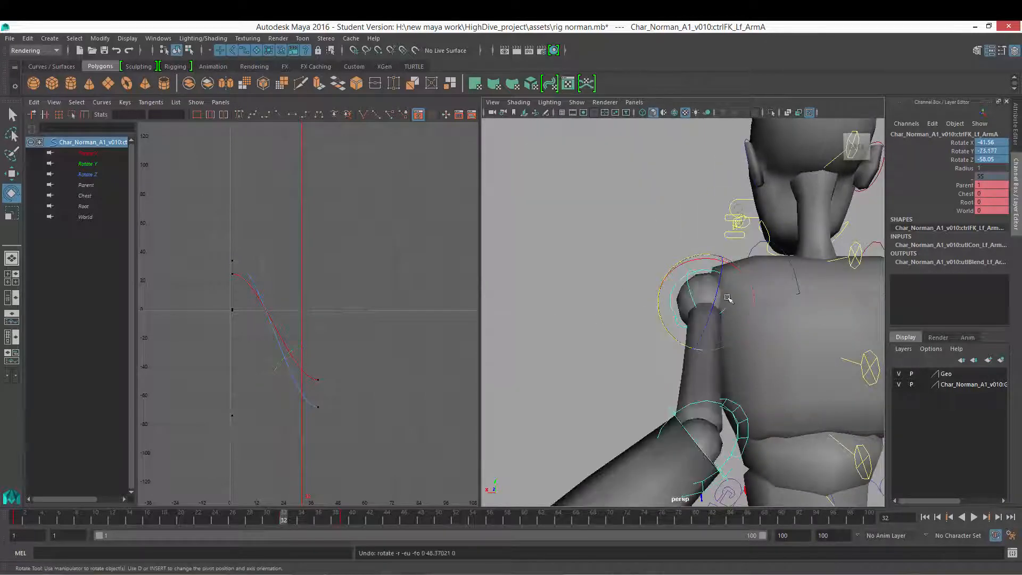
Step: At frame 40, rotate the shoulder to about -19 degrees on Y
alt+drag(727, 298, 739, 288)
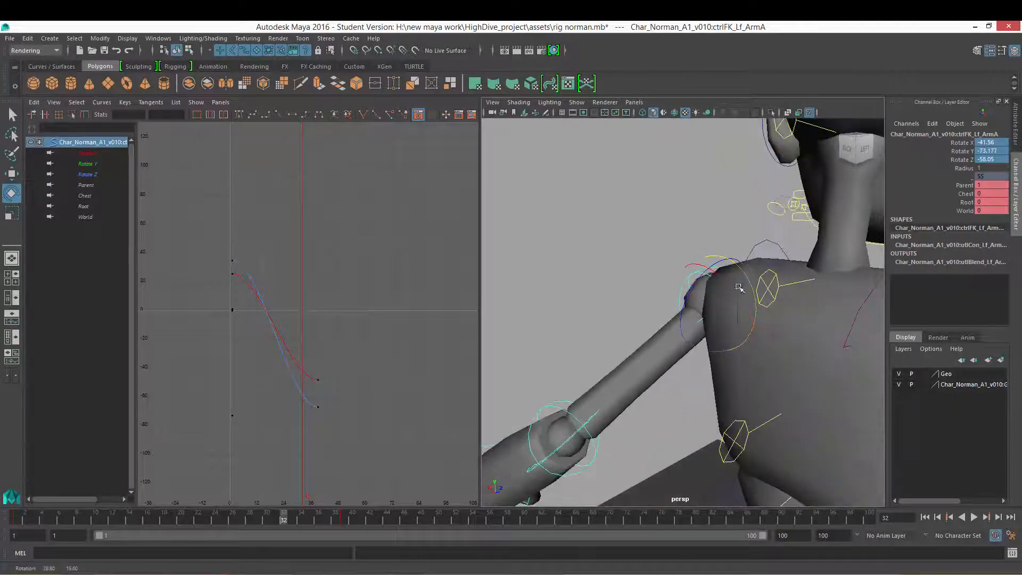
key(alt+v)
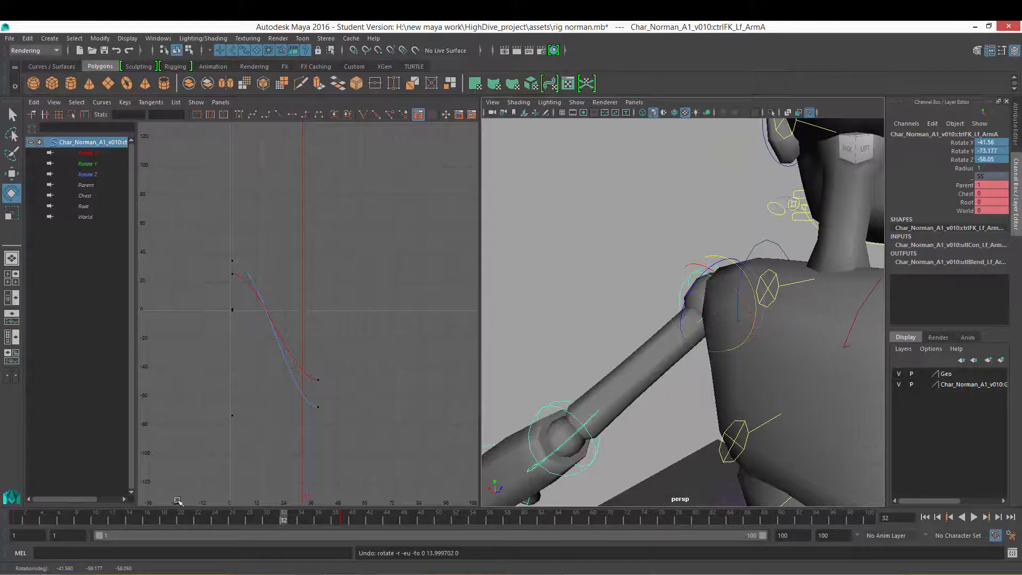
key(alt+v)
drag(742, 284, 777, 318)
alt+right_drag(777, 318, 746, 320)
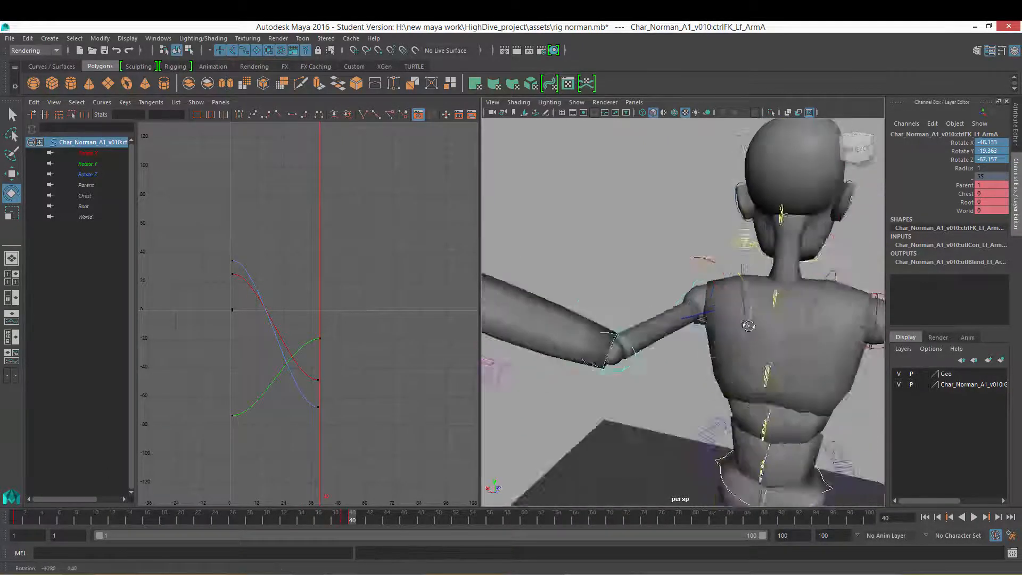
alt+drag(746, 321, 644, 346)
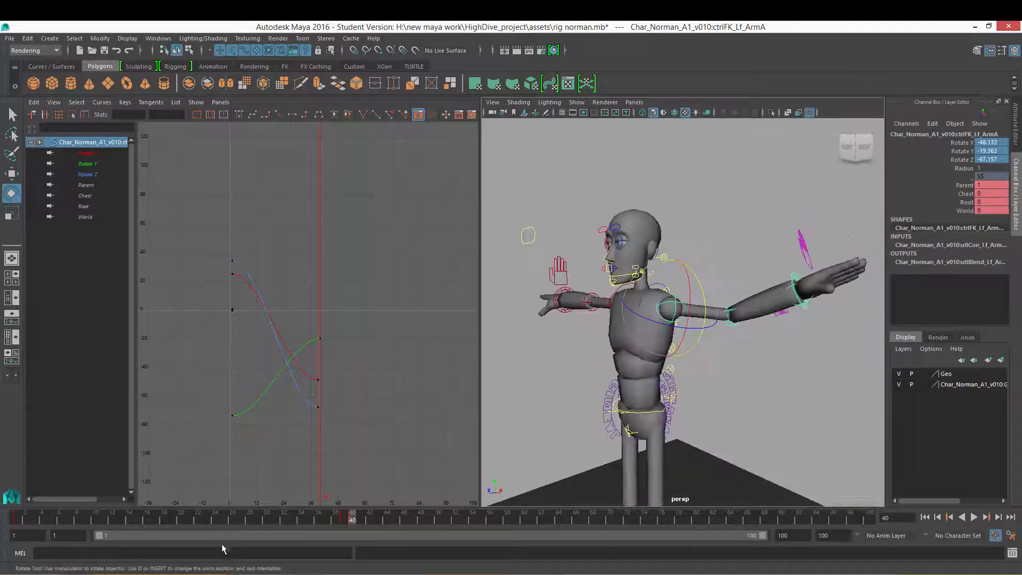
Step: Play back the shoulder animation and review the arm's motion from several angles
key(alt+v)
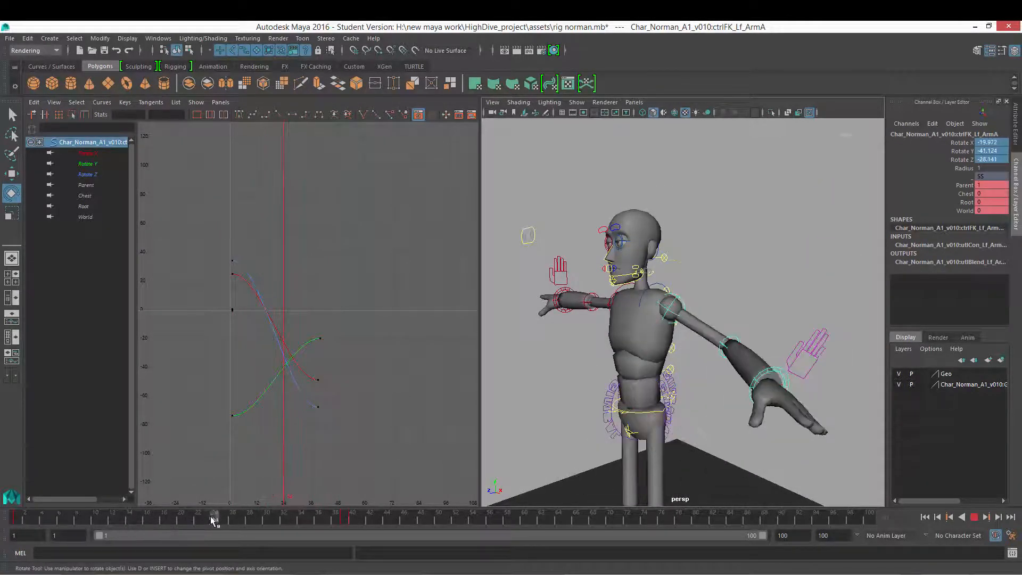
key(alt+v)
alt+drag(761, 333, 745, 314)
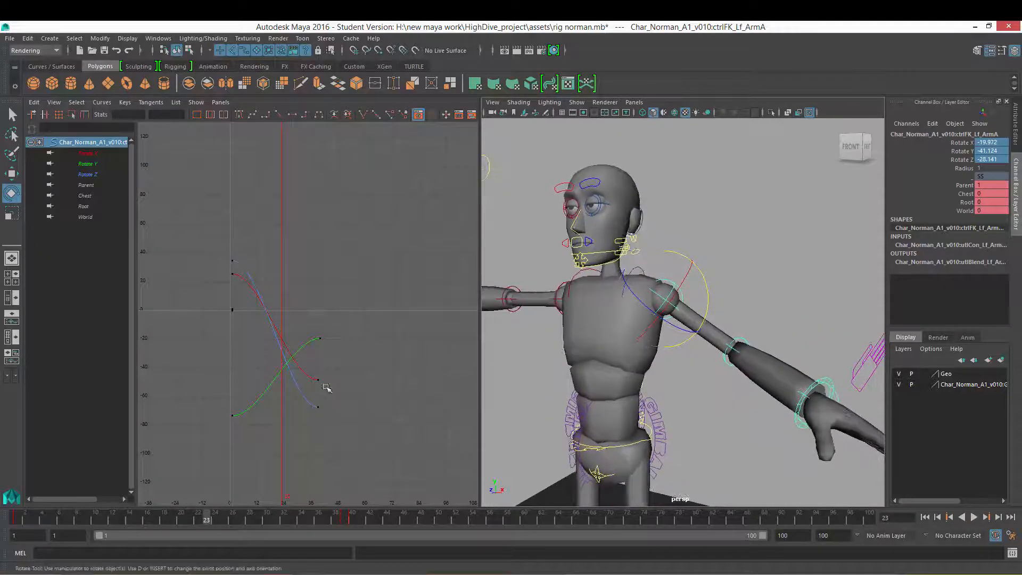
alt+right_drag(327, 388, 339, 393)
key(ctrl+z)
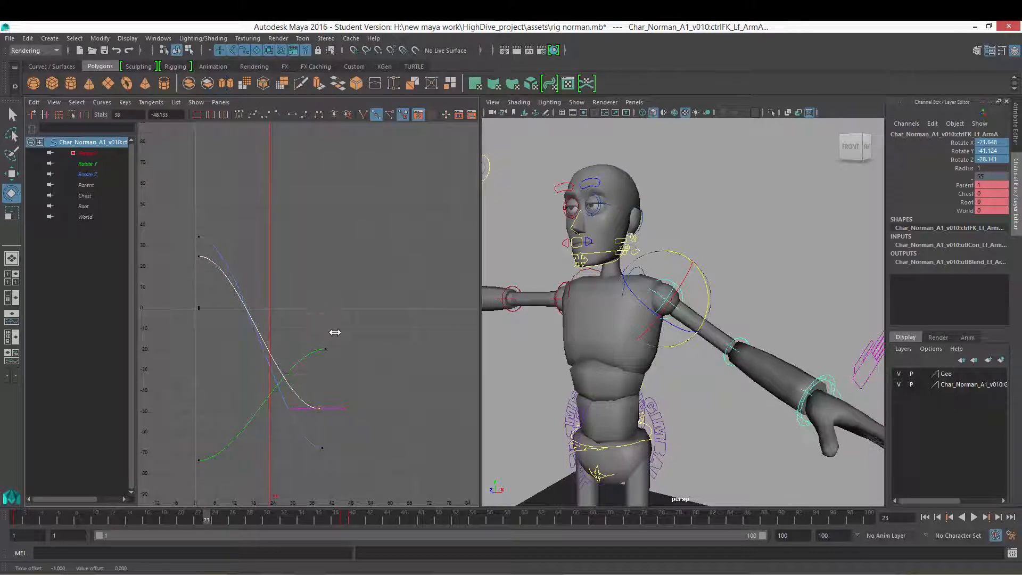
alt+drag(735, 315, 709, 298)
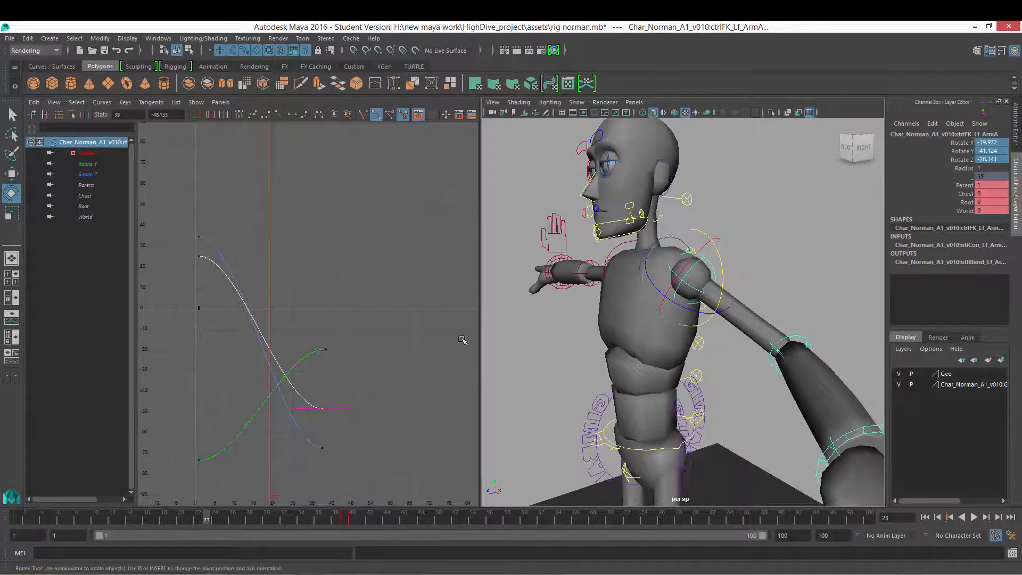
alt+drag(768, 263, 734, 268)
Step: Try editing the shoulder's rotation curve keys in the Graph Editor, undoing the changes
middle_drag(367, 399, 342, 342)
key(ctrl+z)
click(324, 447)
alt+middle_drag(358, 411, 373, 234)
scroll(381, 350, down, 5)
scroll(368, 357, up, 5)
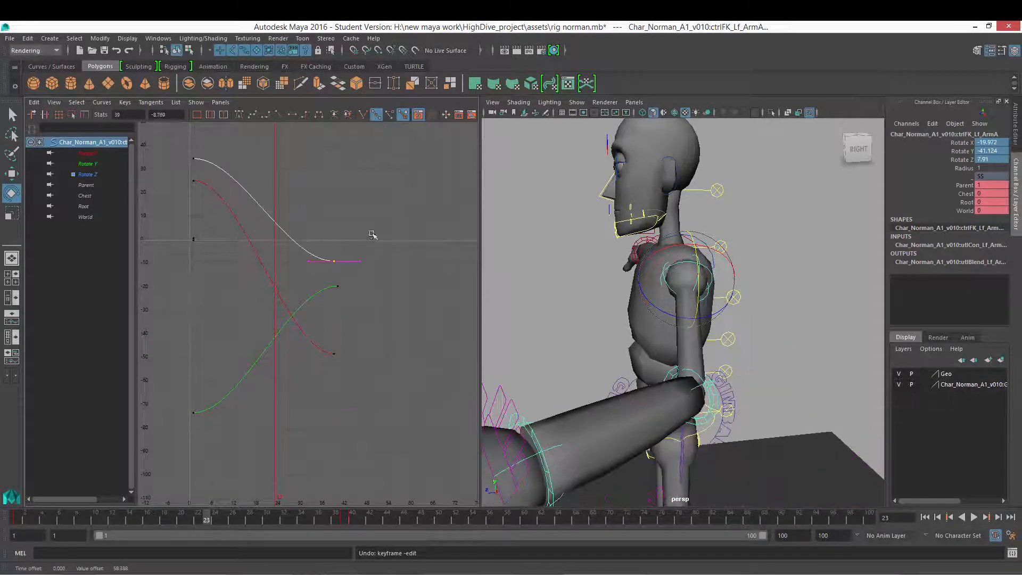
key(ctrl+z)
scroll(383, 266, down, 5)
scroll(650, 307, up, 3)
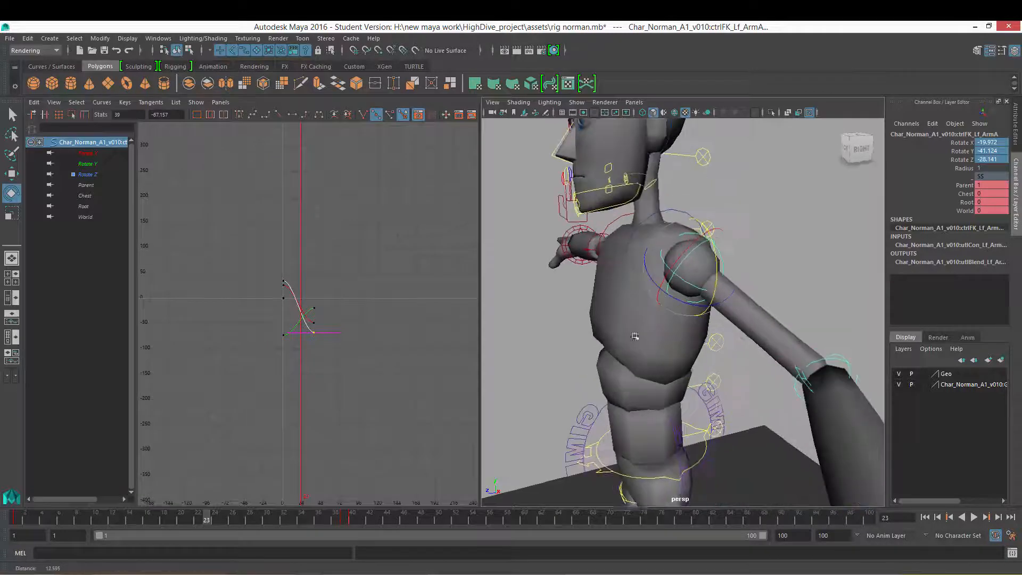
Step: Examine the Rotate Y curve's keys in the Graph Editor
scroll(298, 322, up, 5)
alt+shift+right_drag(409, 315, 385, 298)
click(336, 276)
alt+shift+right_drag(381, 238, 375, 254)
scroll(379, 287, up, 5)
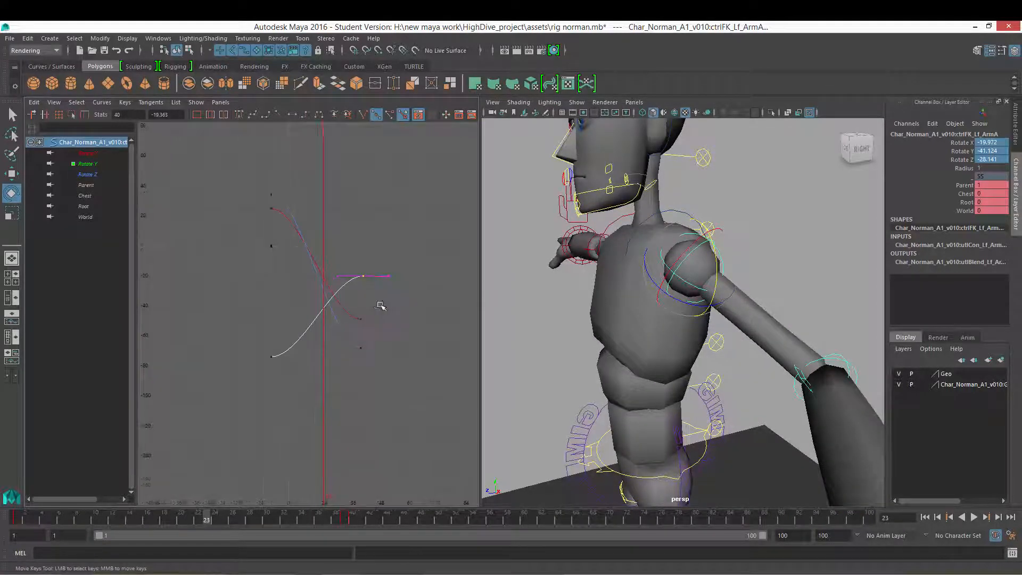
alt+middle_drag(402, 302, 405, 266)
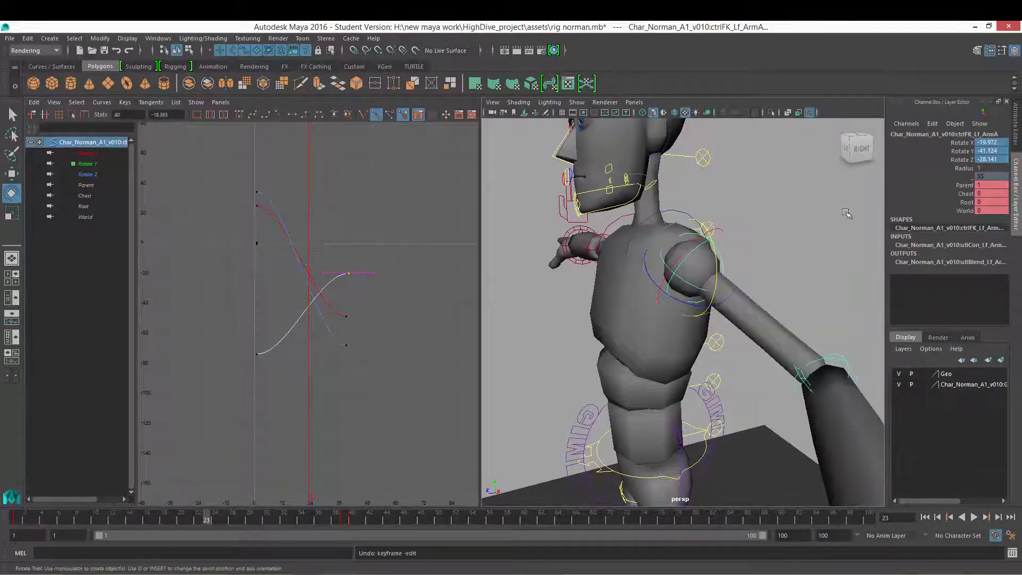
alt+drag(735, 242, 739, 266)
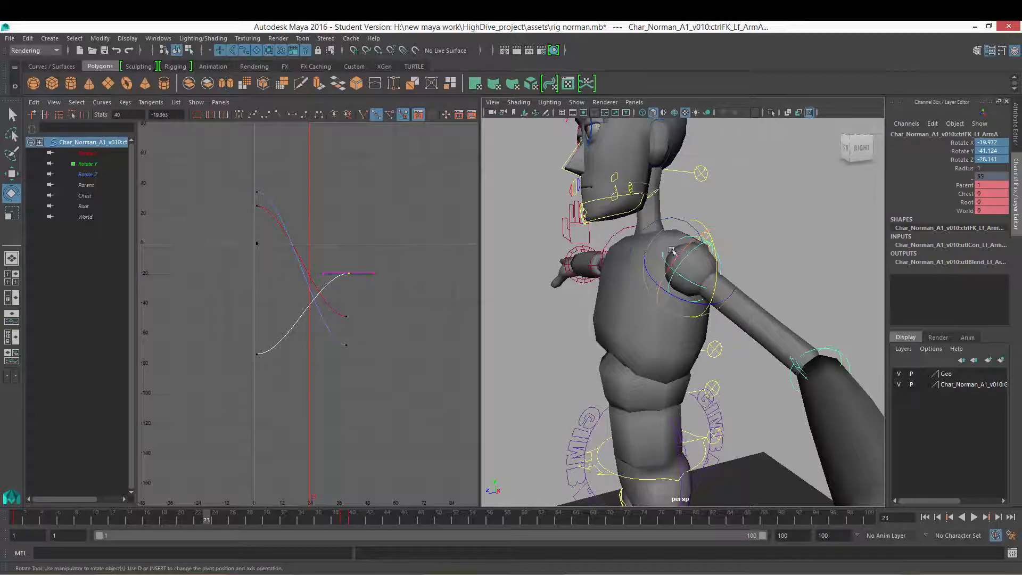
Step: Check the shoulder's Rotate Order options in the Attribute Editor, then return to the Channel Box
click(1017, 133)
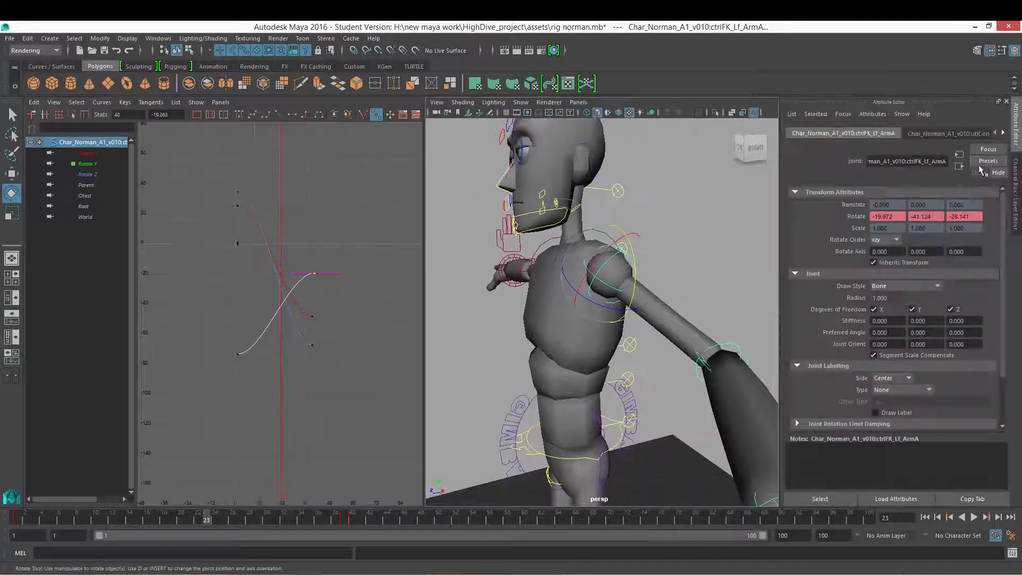
click(881, 240)
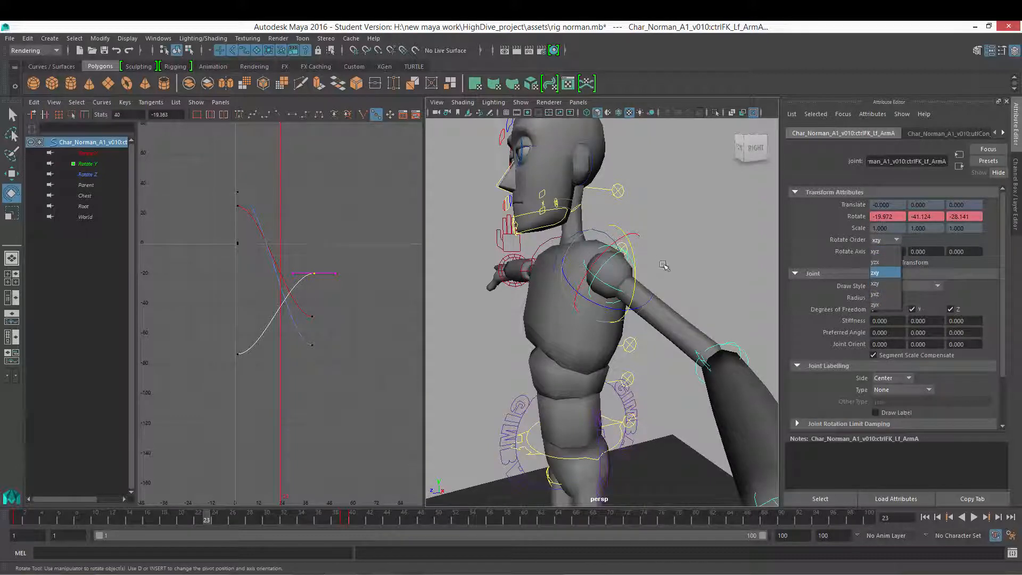
click(1015, 175)
alt+middle_drag(466, 307, 451, 310)
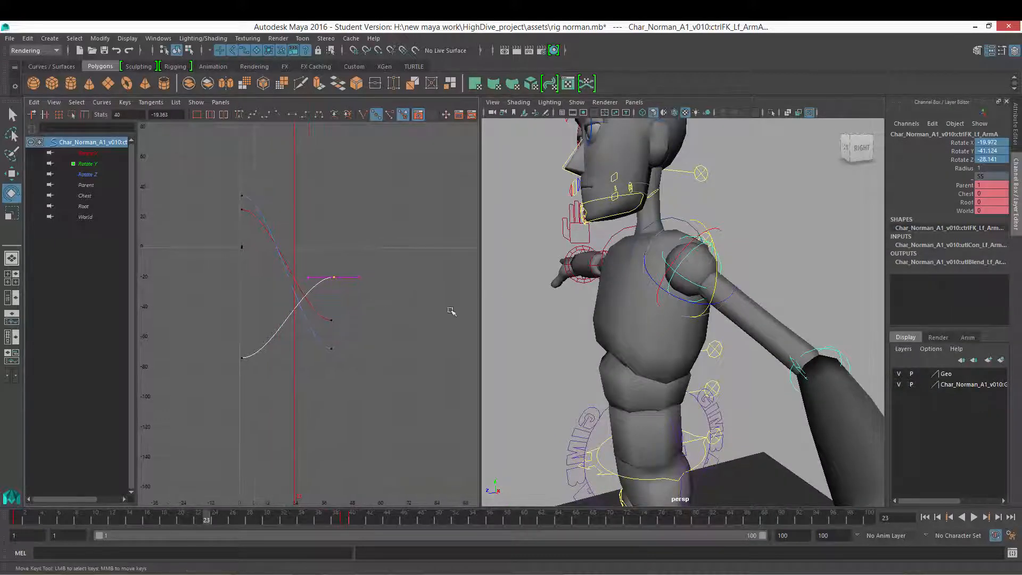
Step: Try moving the Rotate X curve keys in the Graph Editor, undoing the edits
drag(312, 373, 314, 375)
middle_drag(349, 314, 369, 341)
key(ctrl+z)
key(ctrl+z)
click(331, 319)
middle_drag(367, 318, 331, 258)
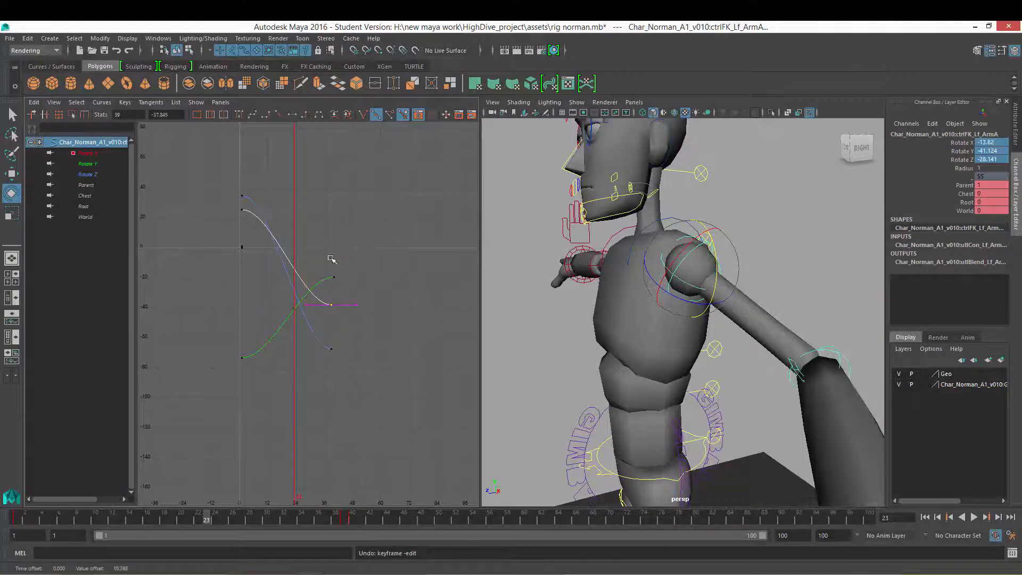
key(ctrl+z)
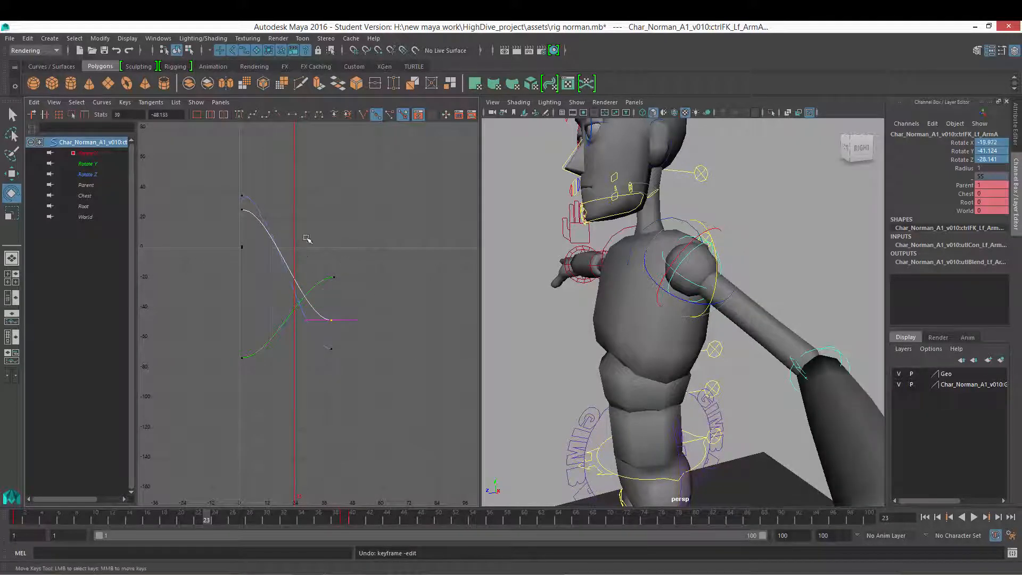
scroll(324, 289, down, 5)
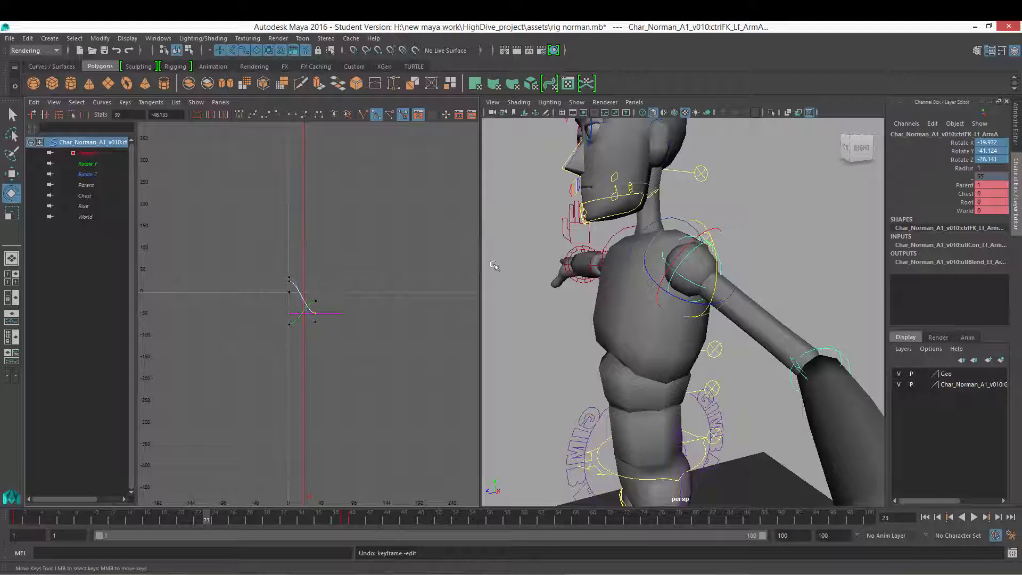
scroll(450, 278, up, 4)
scroll(330, 297, up, 4)
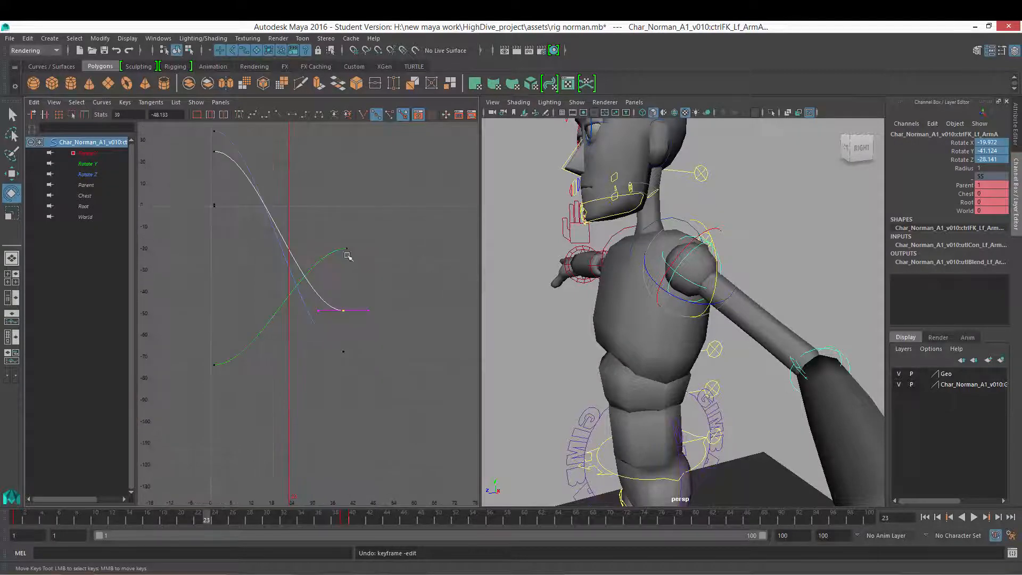
alt+middle_drag(288, 296, 303, 332)
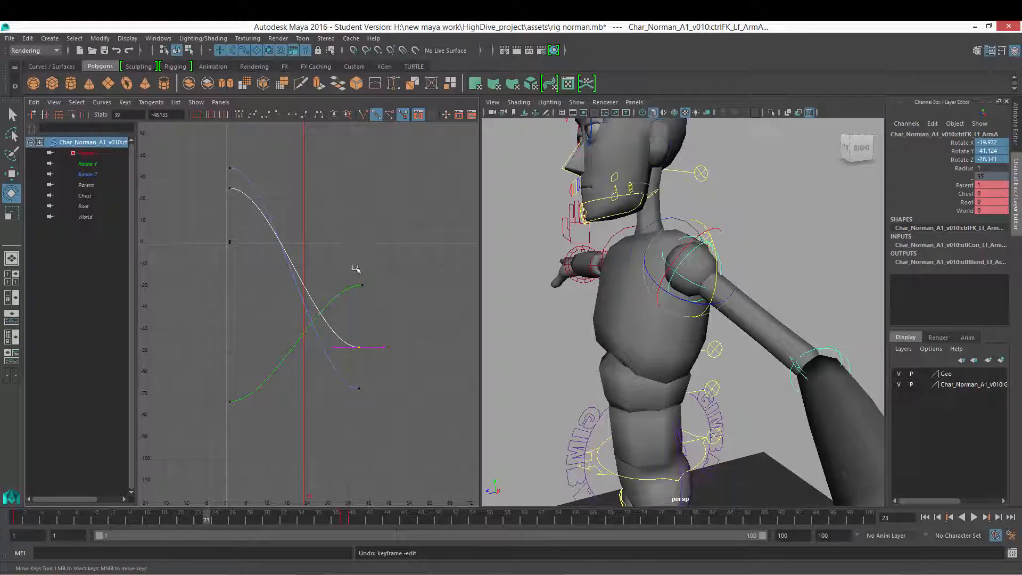
Step: Try moving the shoulder's rotation curve keys in the Graph Editor, undoing the move
alt+middle_drag(396, 257, 399, 267)
mouse_move(669, 289)
alt+mouse_down()
mouse_move(742, 283)
mouse_move(687, 288)
alt+mouse_up()
scroll(712, 285, down, 5)
scroll(687, 288, up, 4)
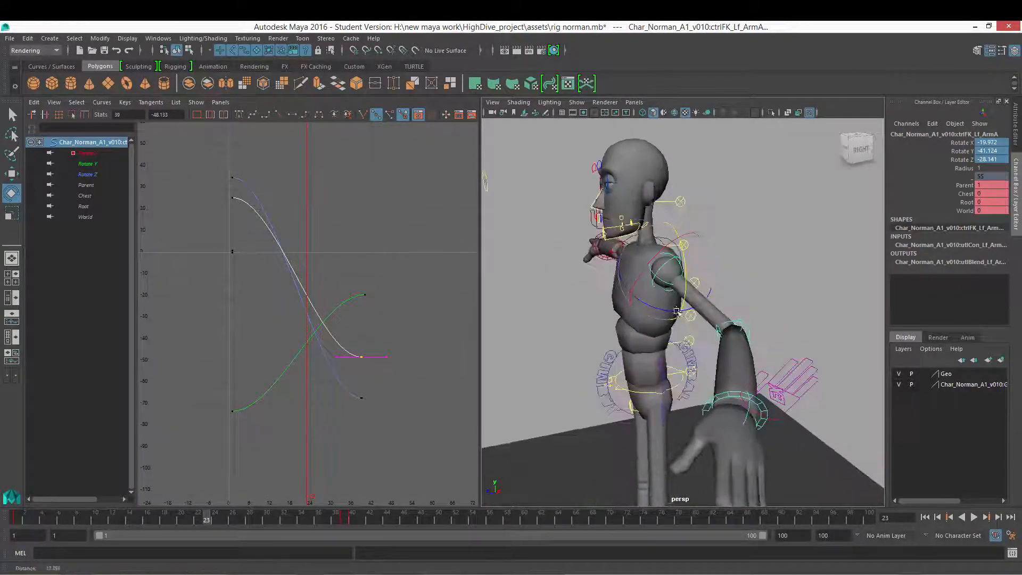
drag(380, 264, 329, 305)
shift+middle_drag(367, 237, 378, 230)
key(ctrl+z)
Step: Examine the left arm's keyed shoulder pose from several angles in the viewport
alt+drag(690, 275, 723, 267)
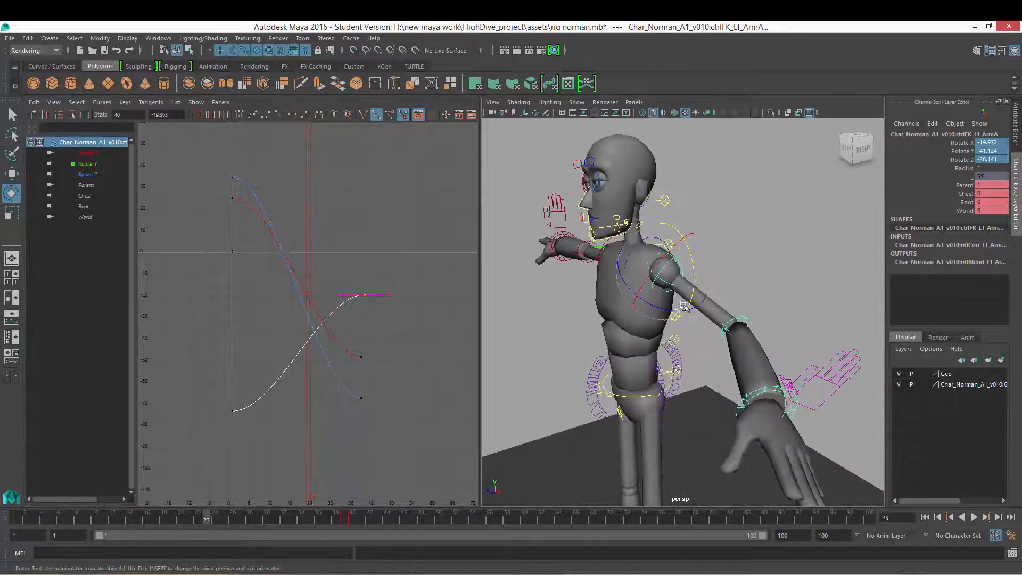
alt+drag(684, 304, 654, 303)
mouse_move(654, 304)
alt+right_down()
mouse_move(684, 304)
mouse_move(652, 303)
alt+right_up()
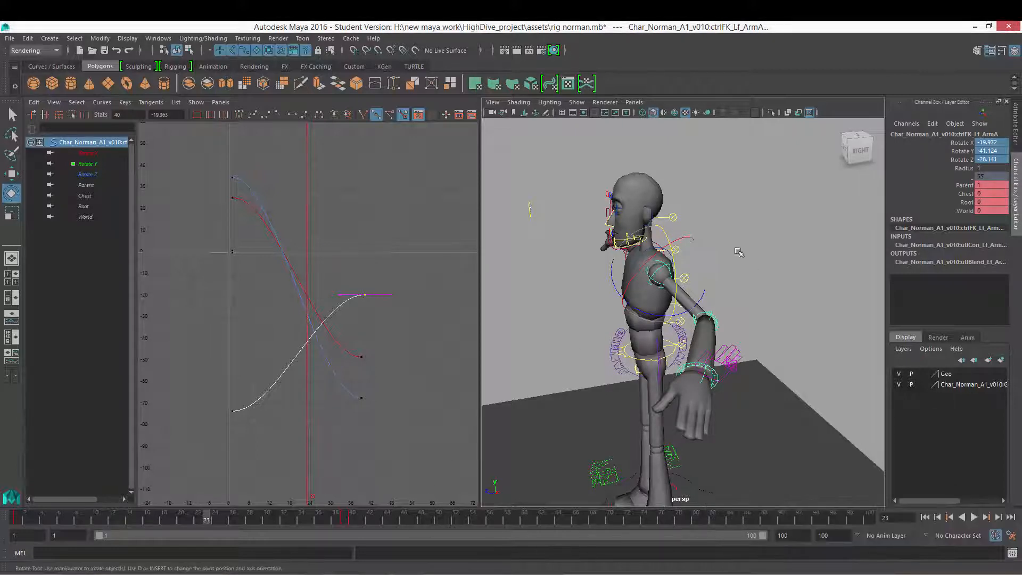
alt+drag(629, 265, 730, 276)
scroll(705, 274, up, 3)
scroll(705, 274, down, 3)
scroll(641, 281, up, 3)
click(285, 348)
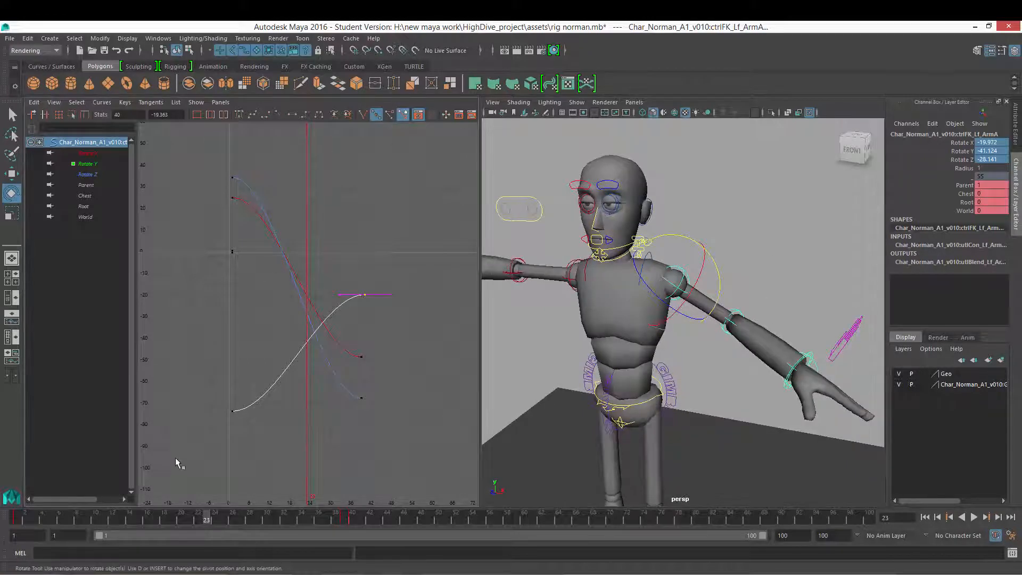
Step: Delete all of the shoulder's rotation keys in the Graph Editor
drag(450, 136, 147, 501)
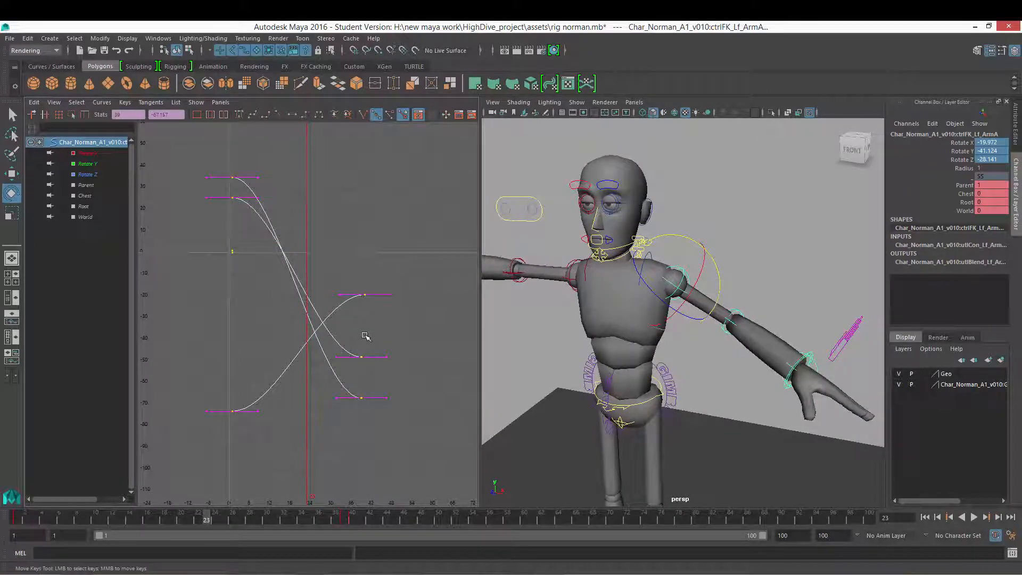
key(Delete)
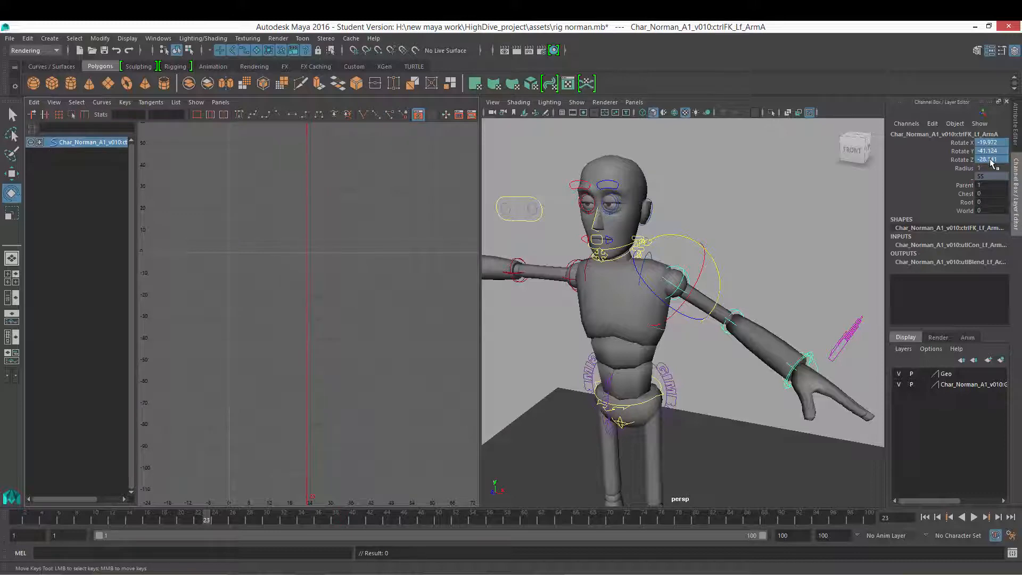
key(Return)
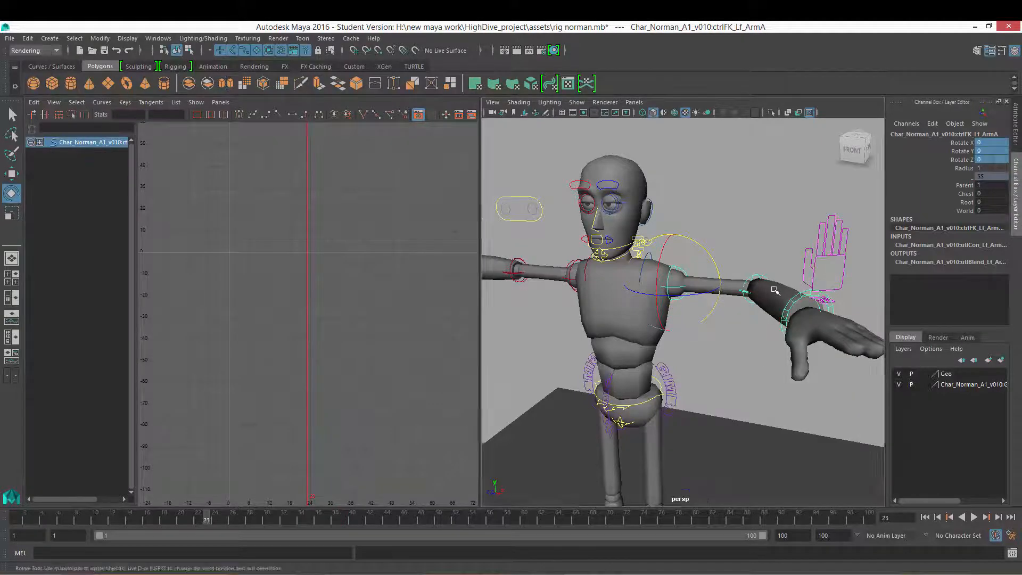
Step: Try rotating the left shoulder freely with the rotate manipulator, undoing the rotations
alt+drag(777, 266, 676, 311)
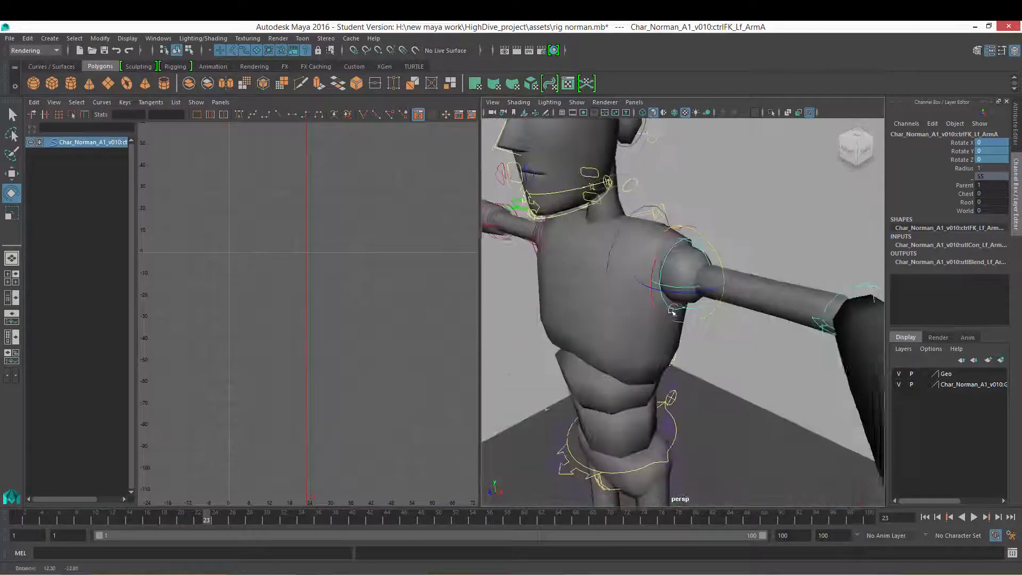
alt+right_drag(676, 311, 737, 294)
alt+middle_drag(737, 295, 761, 329)
mouse_move(721, 305)
alt+mouse_down()
mouse_move(752, 302)
mouse_move(708, 311)
alt+mouse_up()
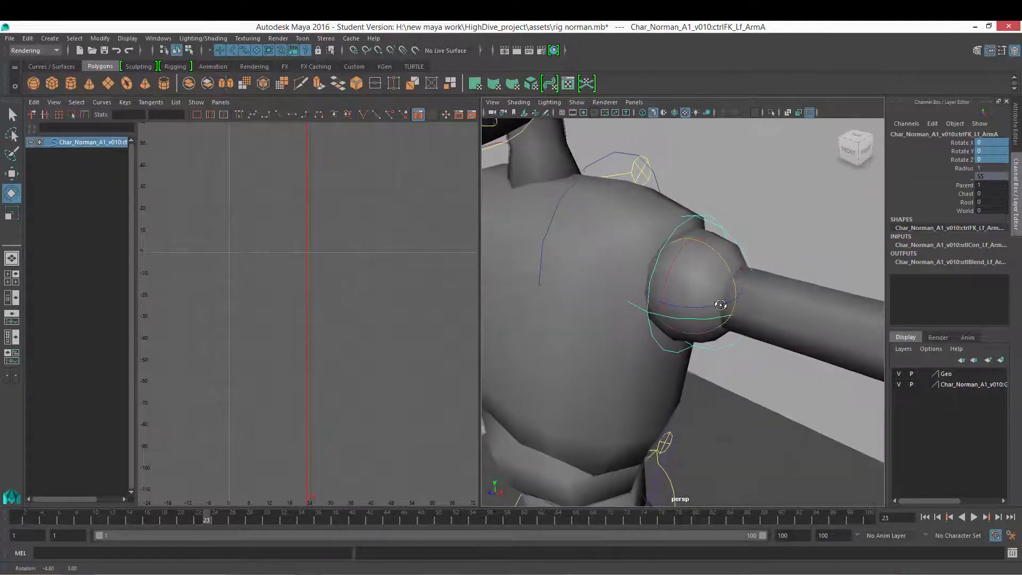
alt+right_drag(708, 311, 749, 304)
alt+drag(706, 295, 691, 282)
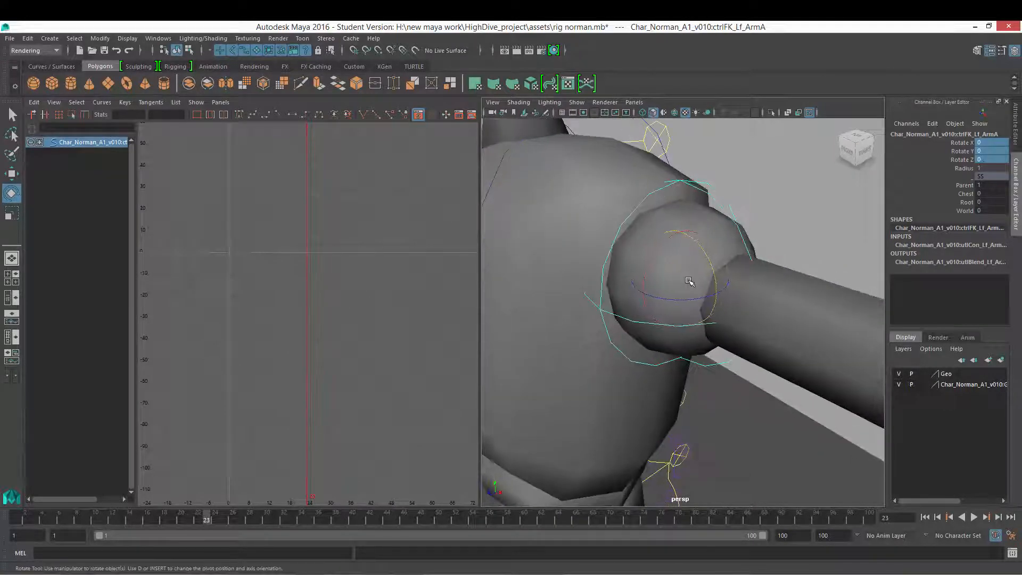
alt+right_drag(691, 283, 719, 290)
alt+drag(718, 289, 714, 279)
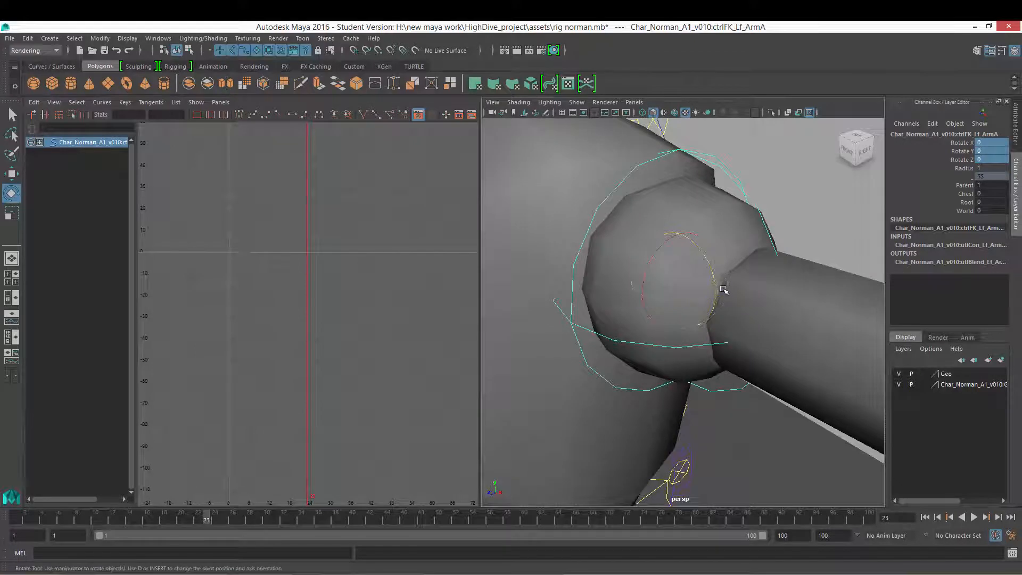
click(722, 288)
click(694, 275)
drag(715, 291, 691, 272)
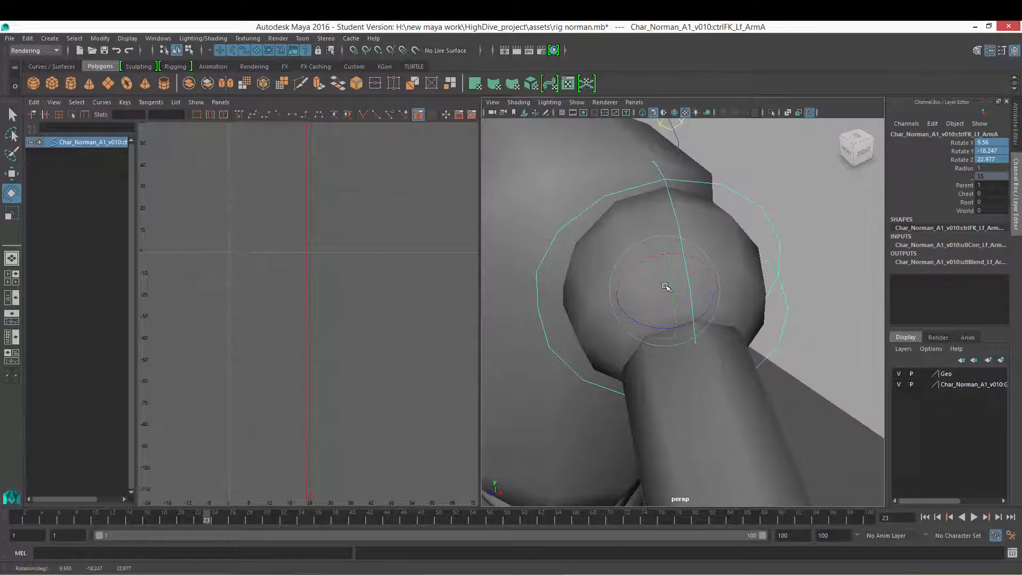
mouse_move(665, 286)
mouse_down()
mouse_move(642, 277)
mouse_move(659, 276)
mouse_up()
drag(705, 312, 689, 298)
key(ctrl+z)
key(ctrl+z)
key(ctrl+z)
key(ctrl+z)
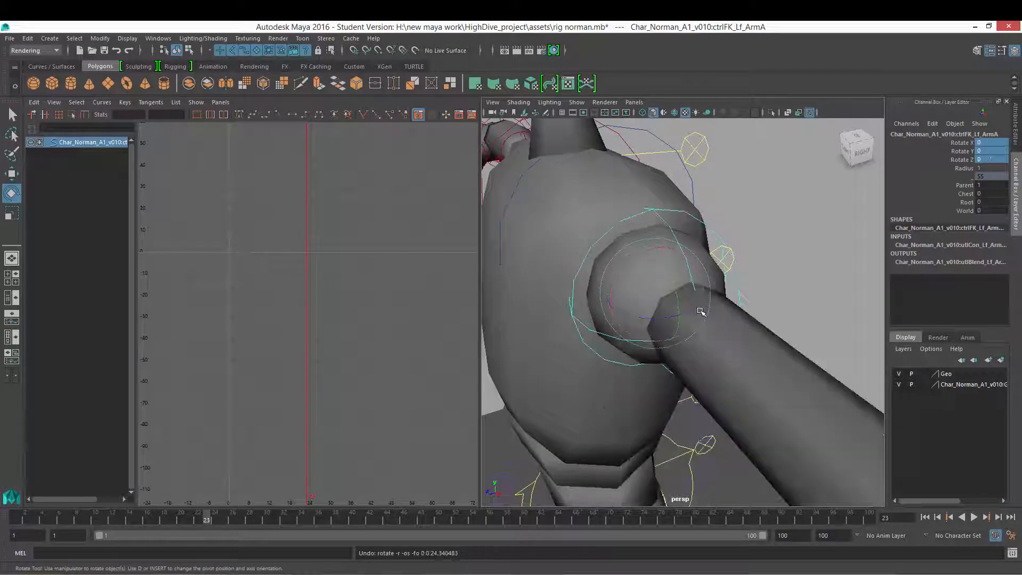
Step: Try rotating the shoulder about its Z axis, undoing the rotation
right_drag(687, 303, 714, 304)
alt+drag(688, 309, 685, 302)
alt+right_drag(685, 301, 703, 310)
alt+drag(703, 310, 709, 292)
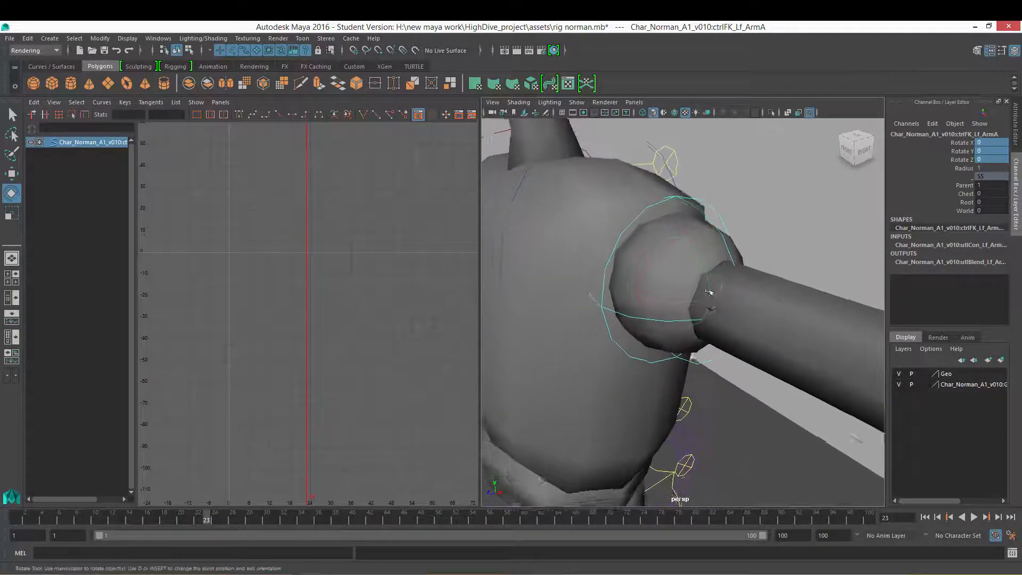
alt+right_drag(709, 292, 678, 307)
alt+drag(678, 306, 724, 301)
alt+right_drag(723, 301, 682, 302)
alt+drag(682, 302, 694, 322)
alt+right_drag(693, 322, 662, 298)
alt+drag(661, 299, 682, 317)
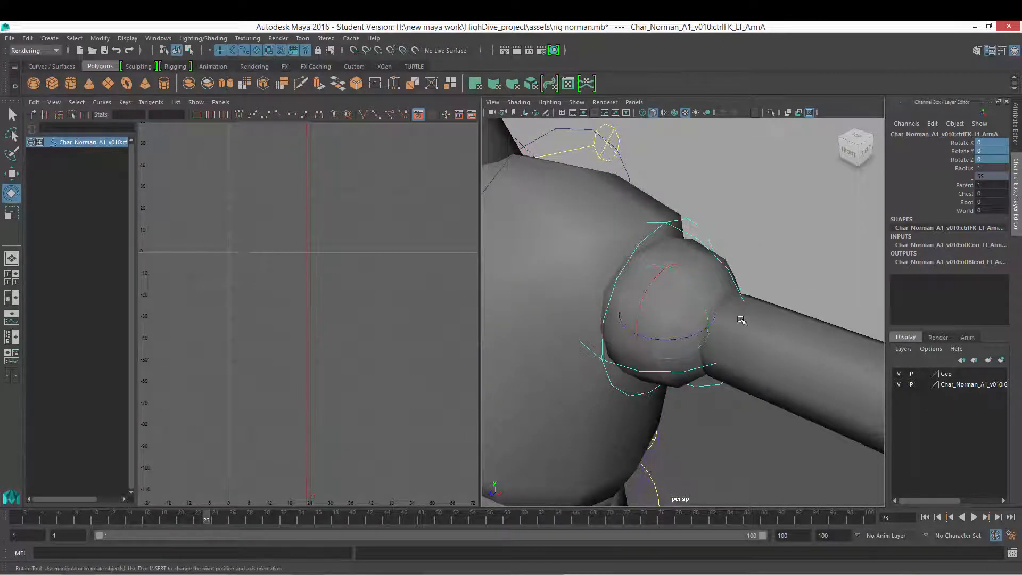
alt+right_drag(740, 319, 646, 312)
alt+drag(646, 313, 673, 331)
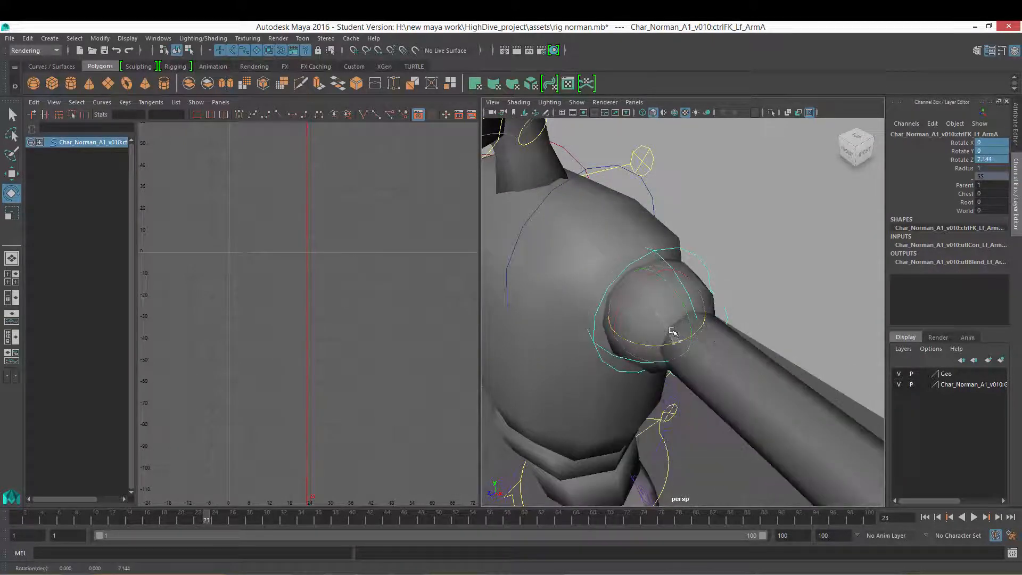
key(ctrl+z)
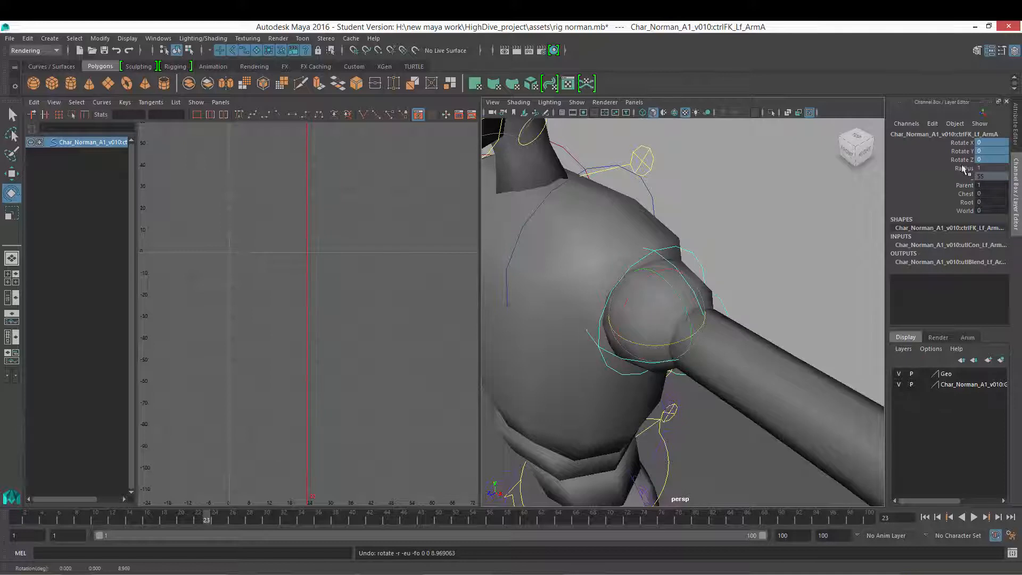
Step: Try rotating the shoulder about its X axis, undoing the rotations
mouse_move(637, 304)
alt+mouse_down()
mouse_move(633, 294)
mouse_move(644, 293)
mouse_move(625, 315)
alt+mouse_up()
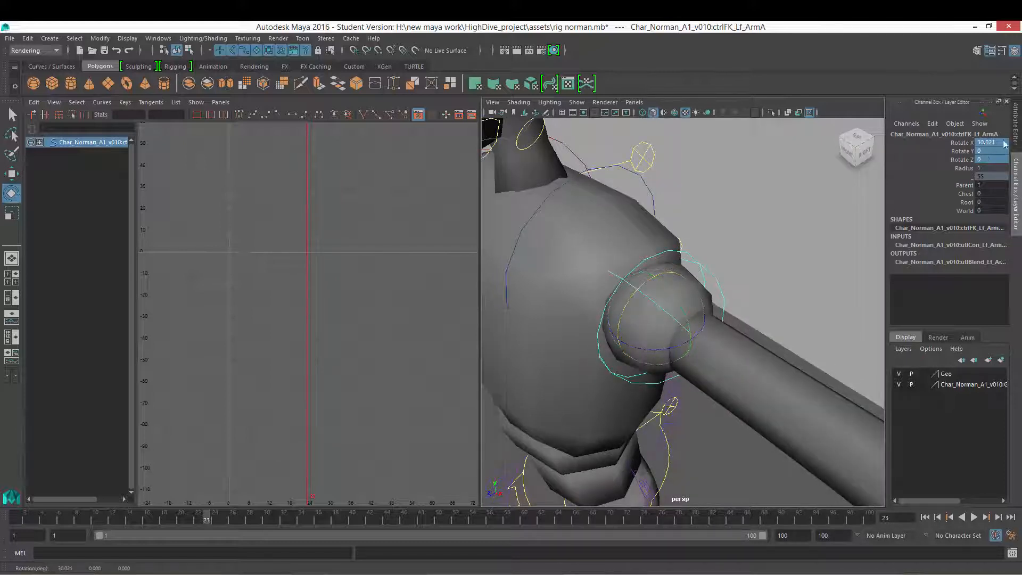
key(ctrl+z)
mouse_move(724, 296)
alt+mouse_down()
mouse_move(726, 273)
mouse_move(696, 289)
mouse_move(681, 272)
mouse_move(705, 299)
alt+mouse_up()
key(ctrl+z)
key(ctrl+z)
key(ctrl+z)
key(ctrl+z)
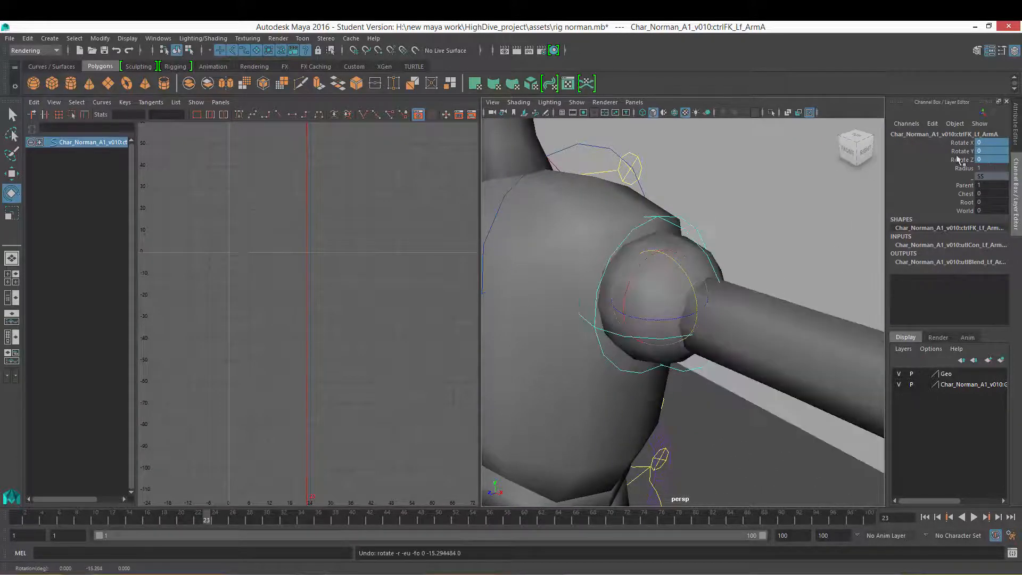
Step: Try rotating the shoulder about its Y axis, undoing the rotation
alt+right_drag(774, 227, 687, 234)
alt+drag(687, 234, 705, 240)
alt+right_drag(706, 240, 728, 254)
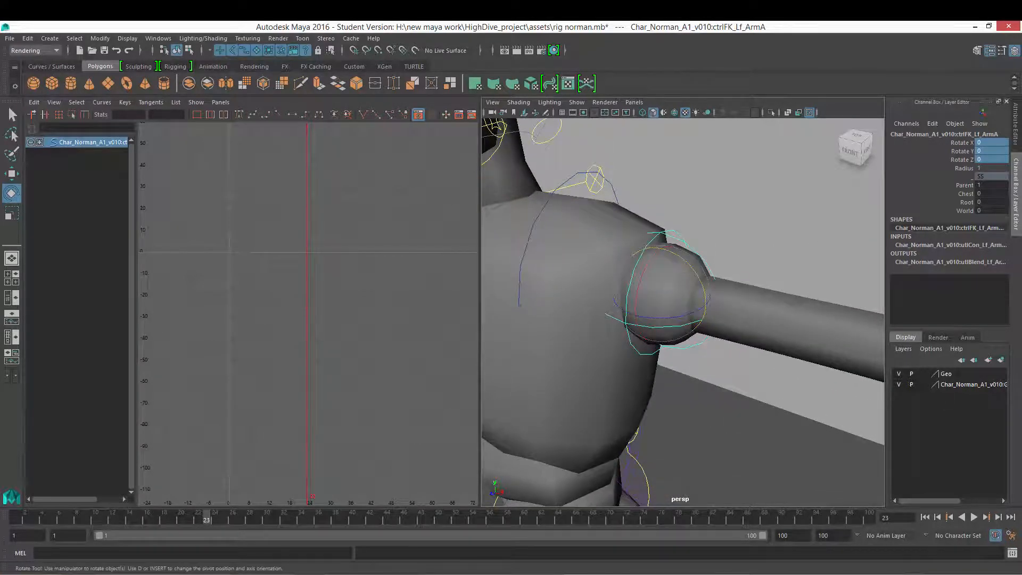
alt+drag(609, 320, 663, 314)
alt+right_drag(664, 314, 644, 330)
alt+drag(645, 320, 681, 283)
click(780, 219)
click(698, 212)
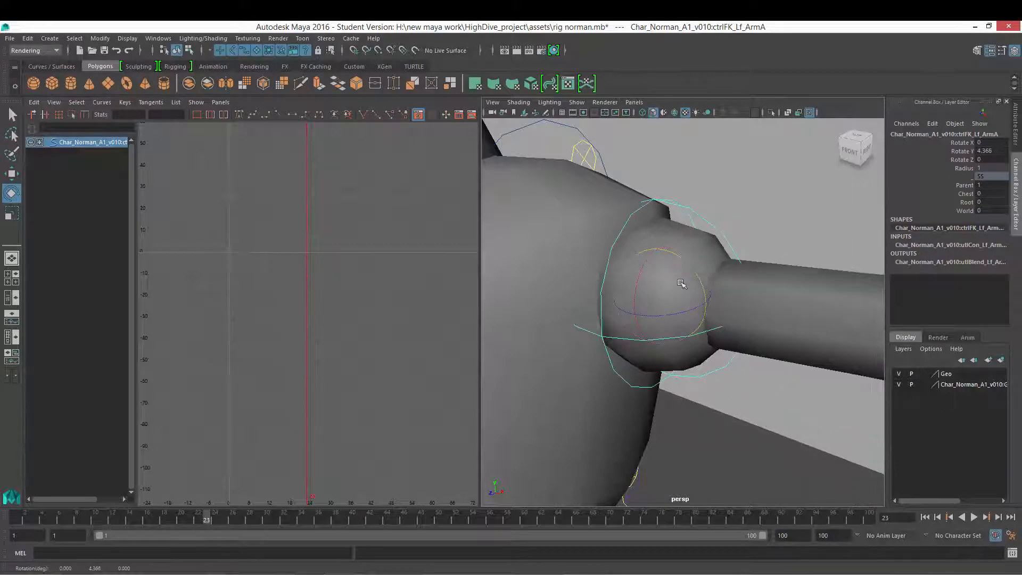
key(ctrl+z)
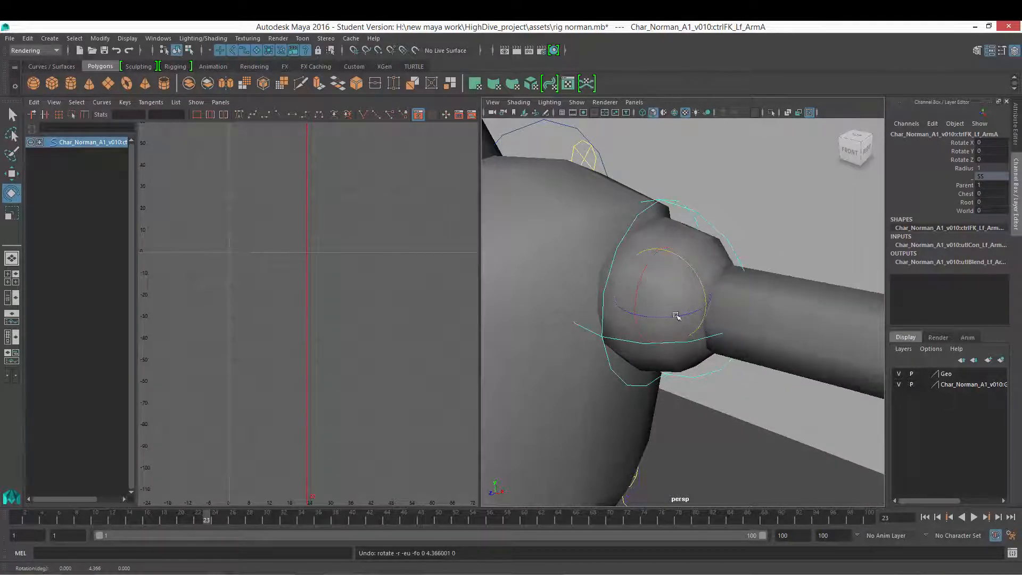
Step: Try rotating the shoulder about its X axis again, undoing the rotations
drag(691, 313, 635, 307)
key(ctrl+z)
drag(643, 267, 637, 292)
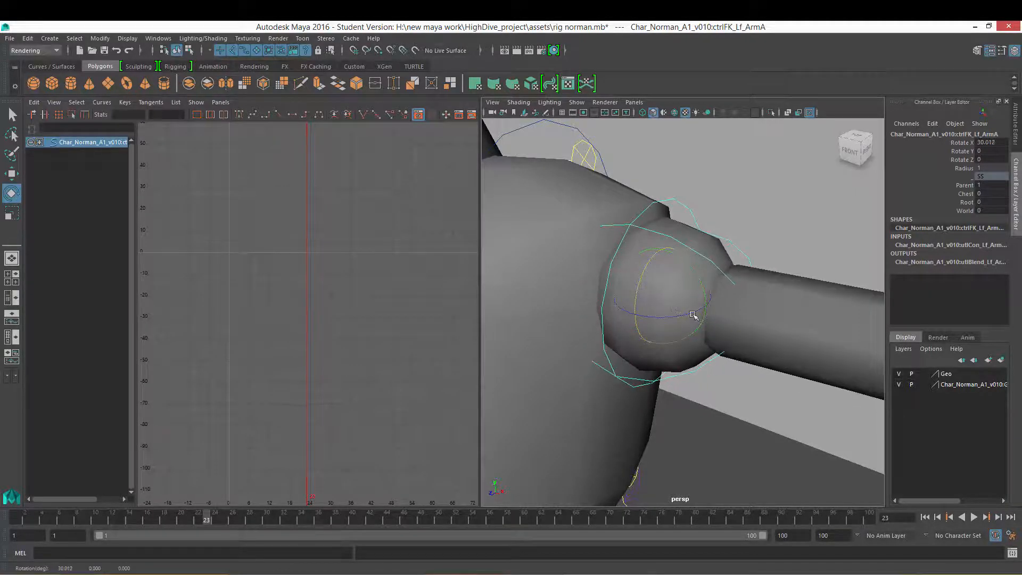
key(ctrl+z)
alt+right_drag(718, 317, 626, 318)
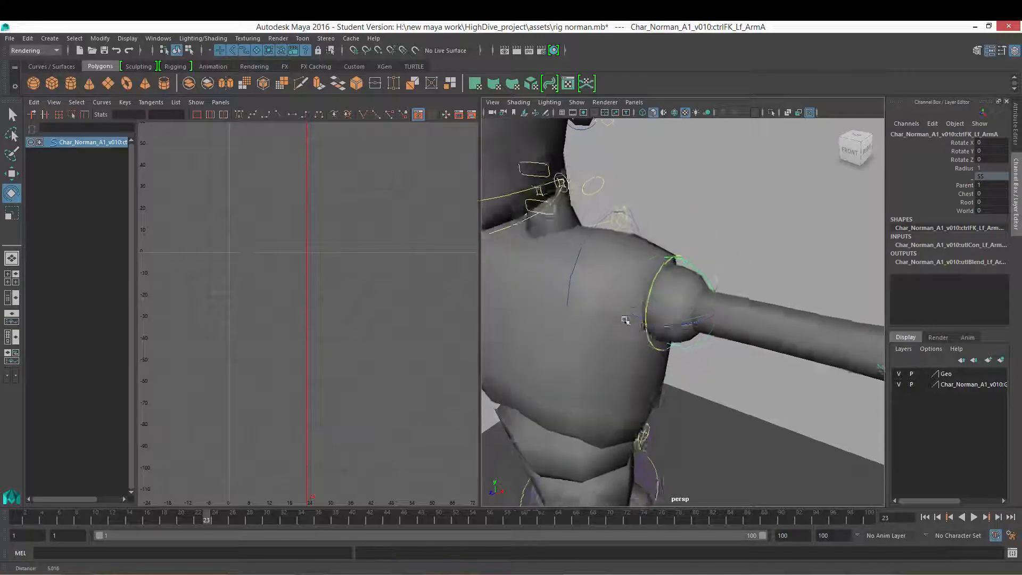
Step: Open the shoulder's Attribute Editor and try rotating it about Y, undoing the rotation
alt+drag(626, 318, 705, 293)
alt+right_drag(705, 292, 654, 296)
alt+drag(654, 296, 696, 296)
alt+right_drag(695, 296, 740, 294)
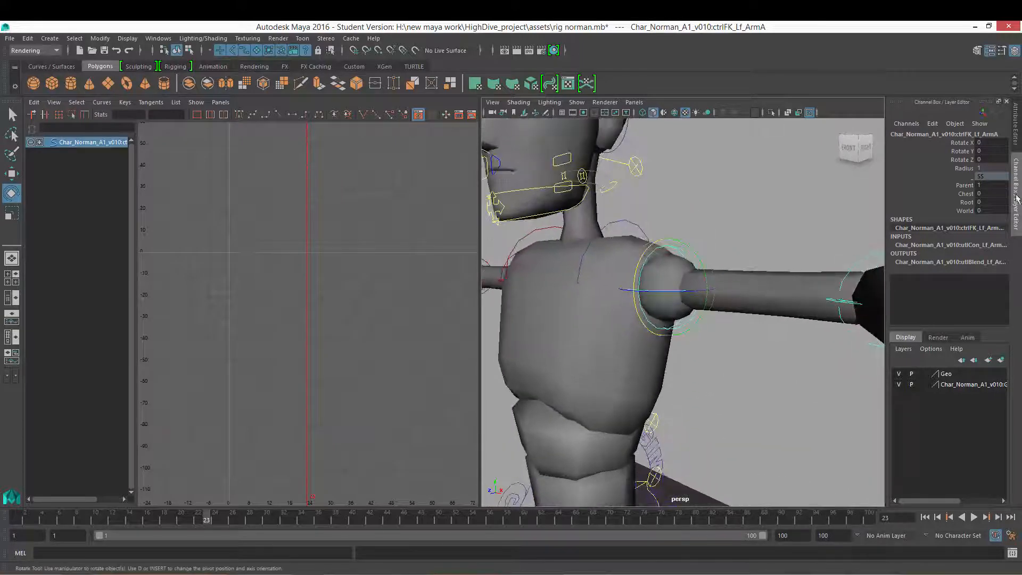
alt+drag(848, 292, 817, 274)
click(1015, 128)
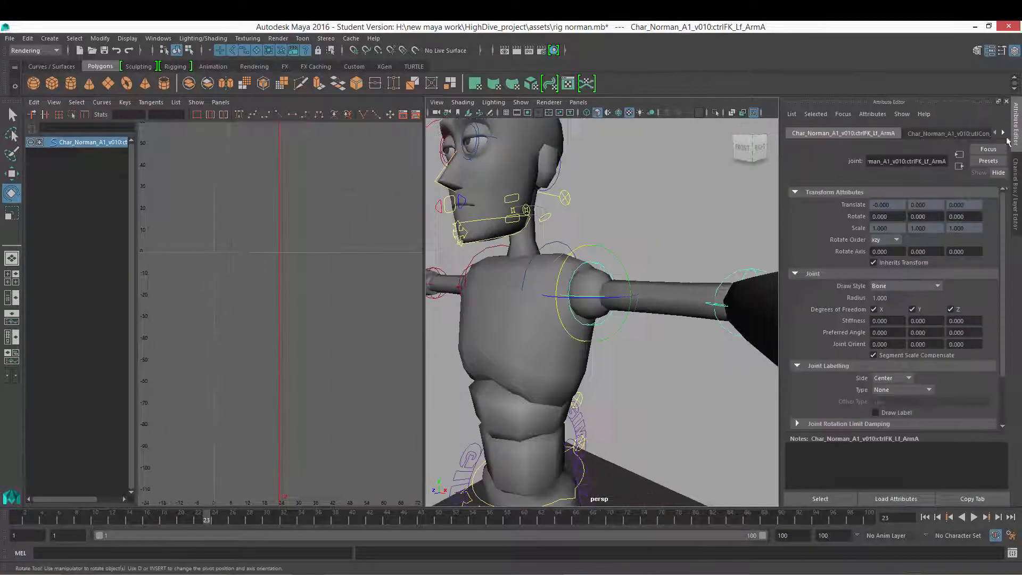
alt+drag(609, 293, 651, 293)
drag(620, 257, 646, 314)
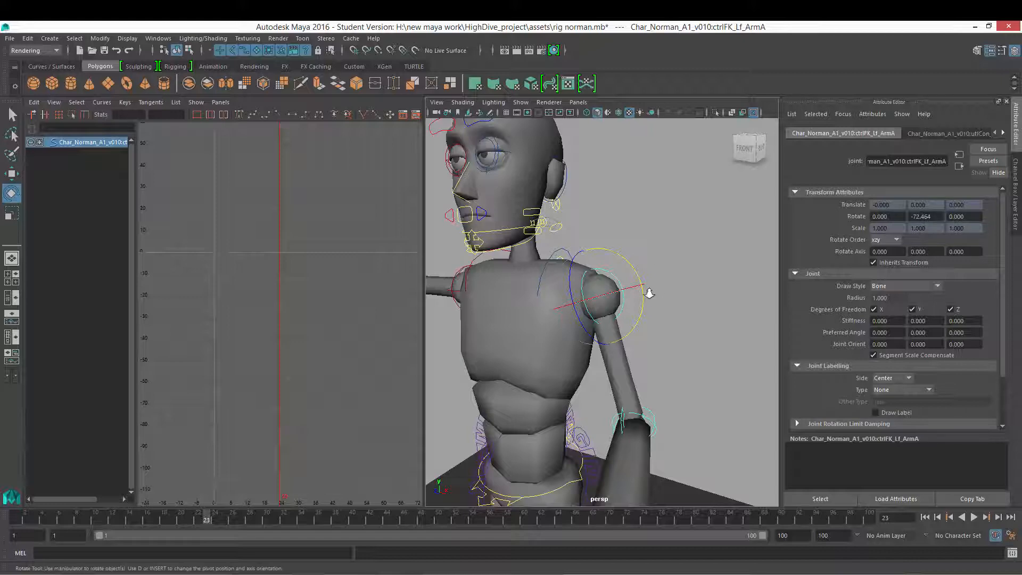
key(ctrl+z)
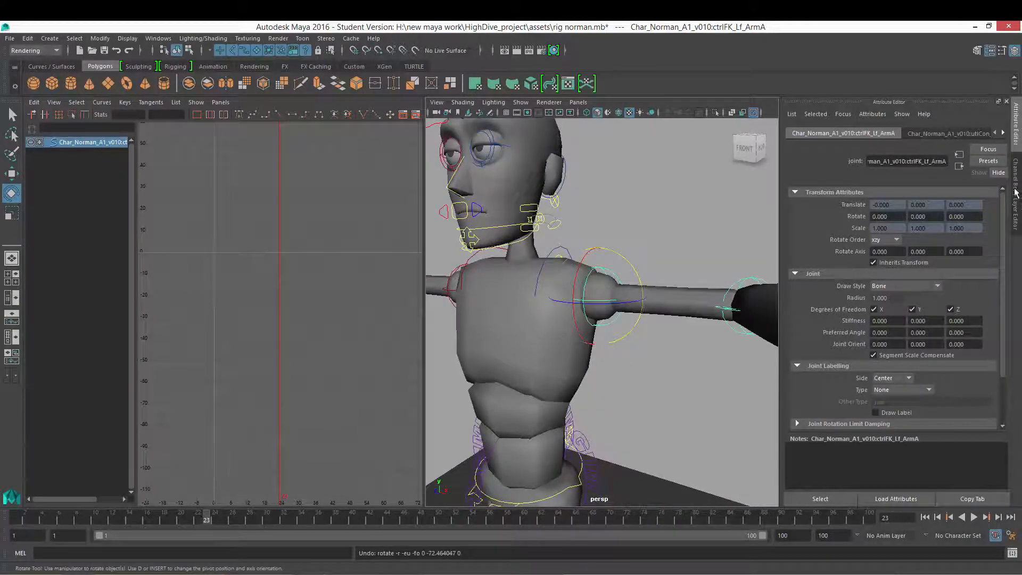
Step: Return to the Channel Box and check the arm FK controls from the front, reselecting the left shoulder
click(1016, 194)
scroll(700, 292, down, 5)
alt+drag(599, 274, 627, 267)
scroll(628, 267, up, 3)
alt+drag(605, 300, 626, 293)
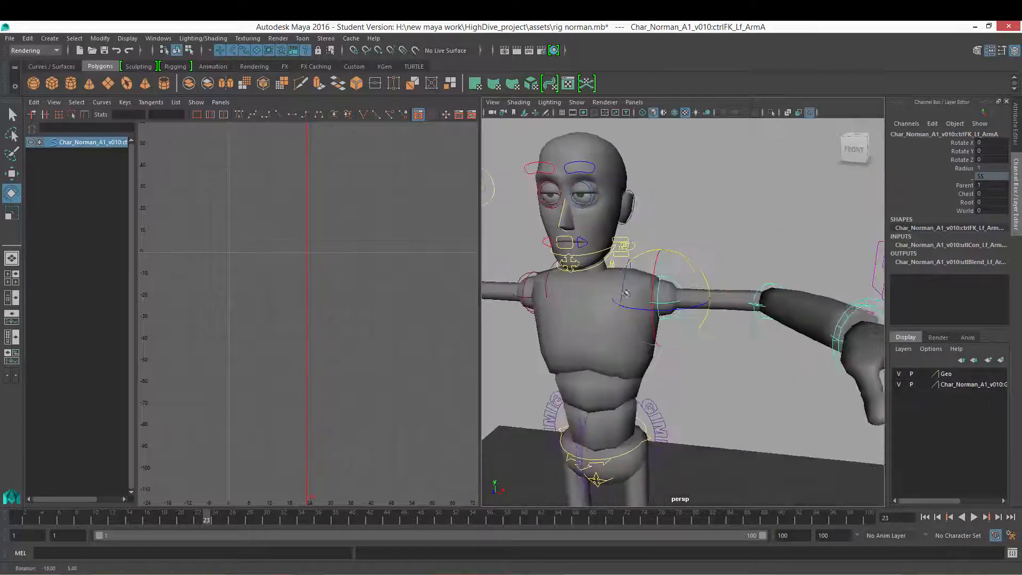
scroll(626, 293, up, 3)
alt+drag(655, 297, 599, 282)
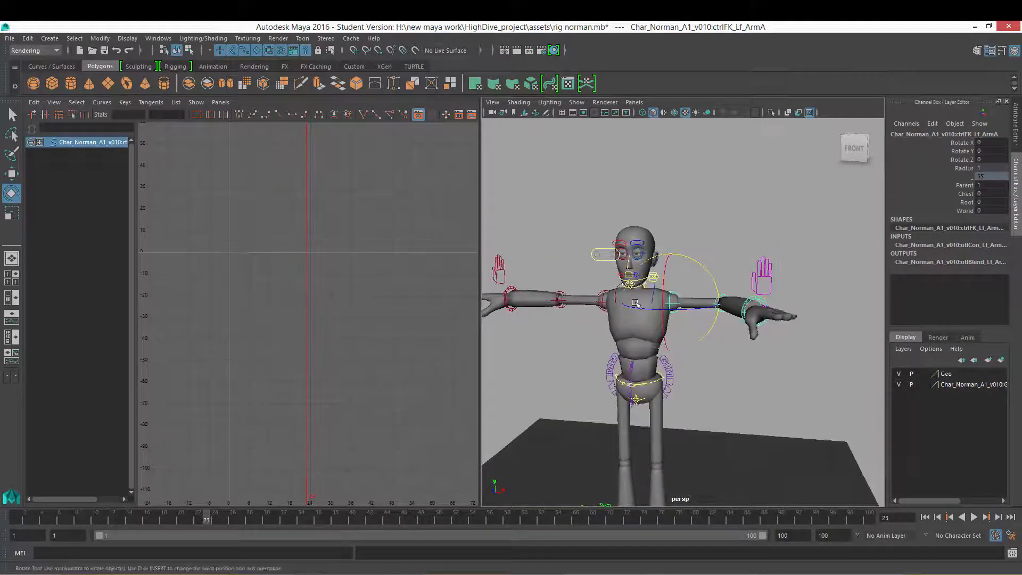
scroll(617, 302, up, 5)
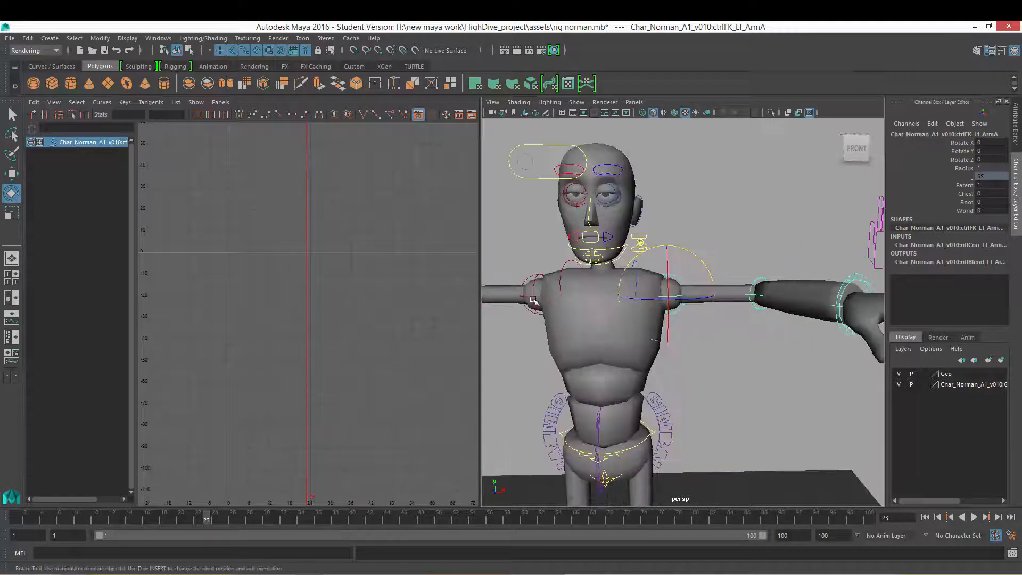
click(533, 301)
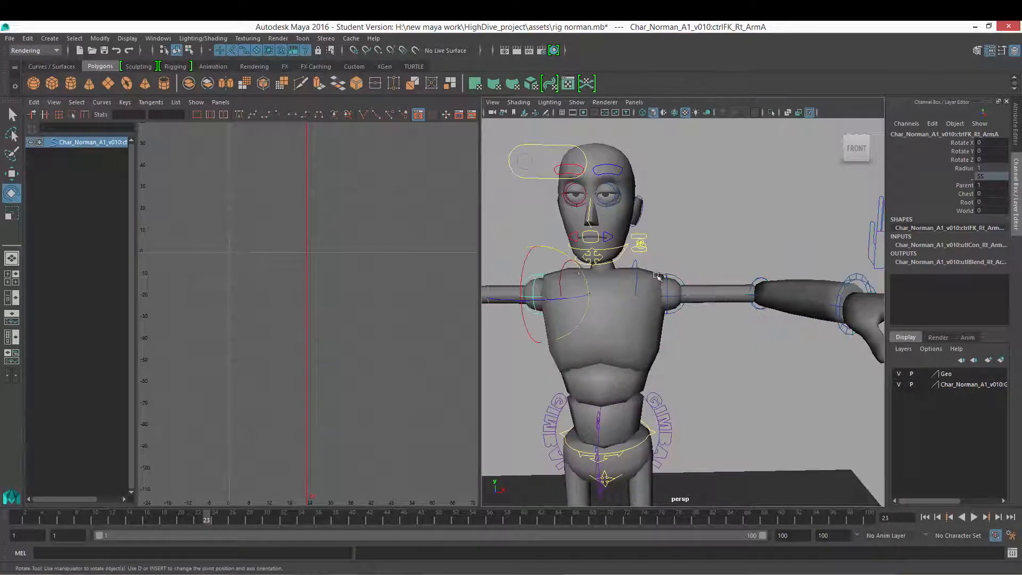
drag(572, 263, 492, 250)
click(675, 290)
Step: Rotate the left shoulder about its Y axis to about -74 degrees
drag(678, 246, 718, 306)
key(ctrl+z)
alt+right_drag(719, 306, 734, 309)
alt+drag(746, 304, 712, 274)
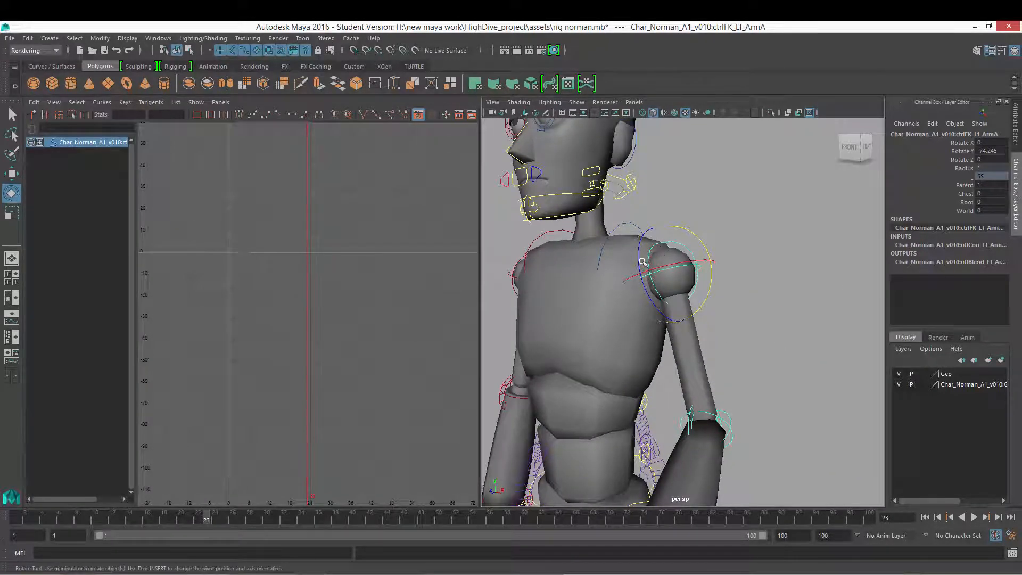
alt+drag(650, 285, 710, 261)
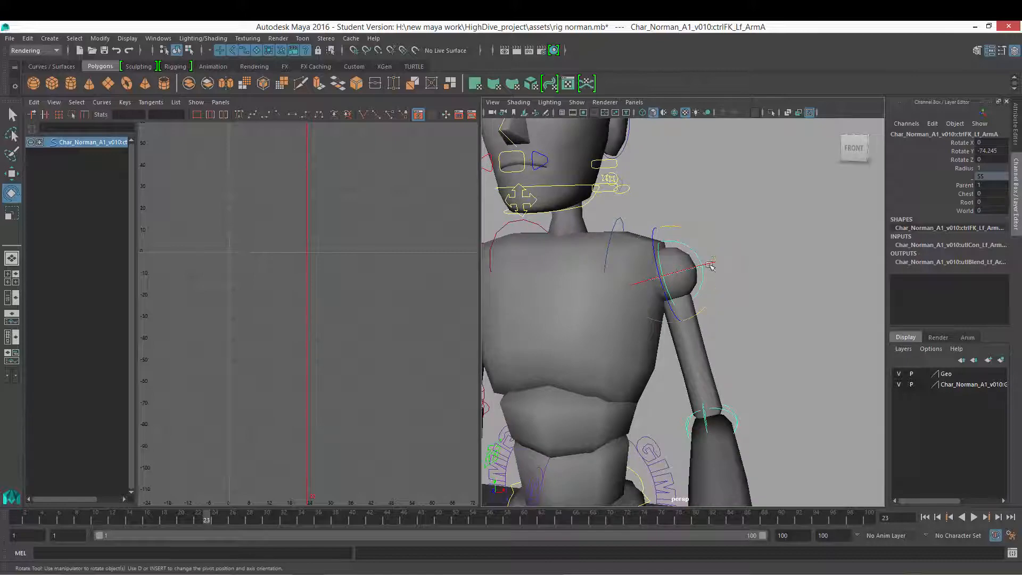
Step: Switch to Photoshop to view the X-Z-Y rotation order sketch, then return to Maya
click(428, 574)
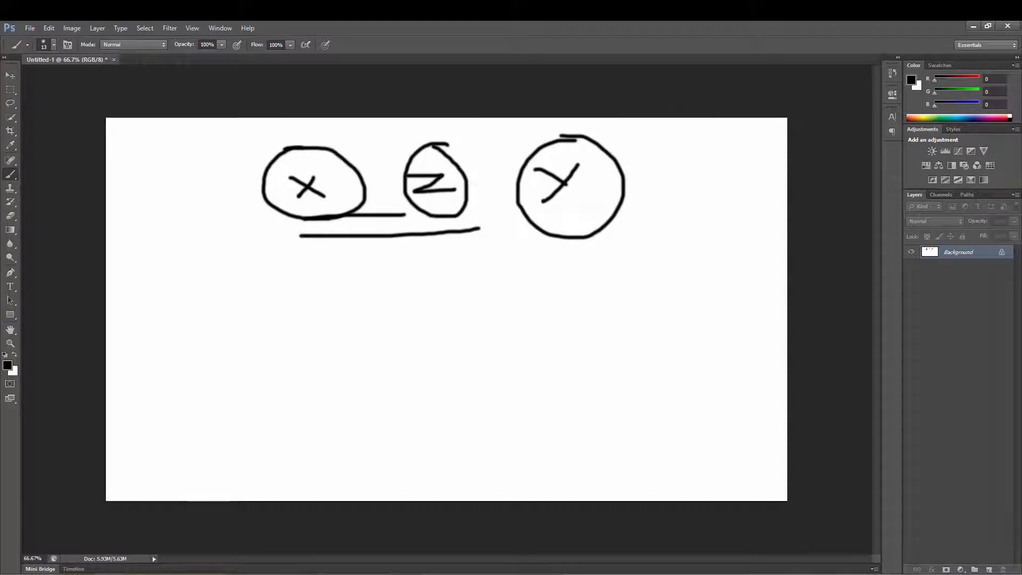
click(973, 26)
Step: Rotate the left shoulder about its Z axis to about 22 degrees
alt+drag(617, 314, 698, 242)
scroll(671, 313, down, 3)
key(ctrl+z)
key(shift+z)
key(ctrl+z)
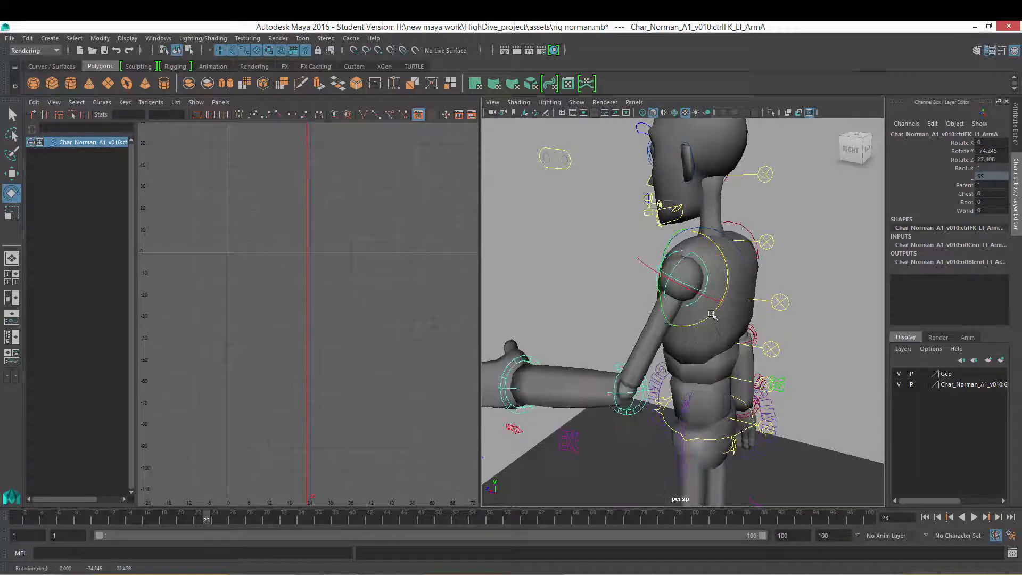
Step: Rotate the left shoulder about its Z axis back to 0 degrees
alt+drag(684, 316, 785, 314)
scroll(713, 309, down, 3)
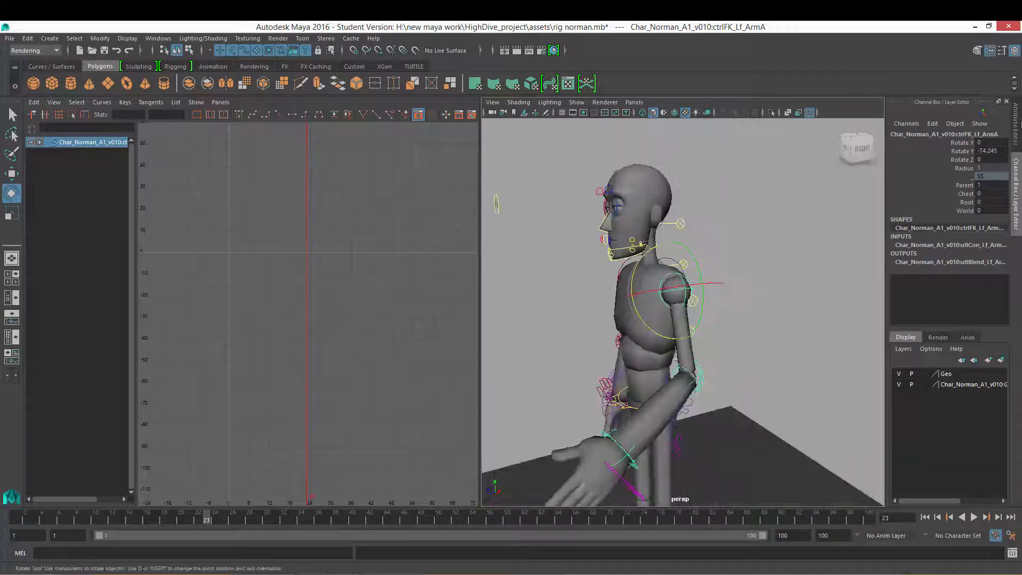
Step: Open the shoulder joint's Attribute Editor and test an X rotation of about 50 degrees, then undo it
click(1016, 129)
alt+drag(594, 285, 632, 304)
scroll(655, 323, up, 5)
drag(630, 261, 568, 258)
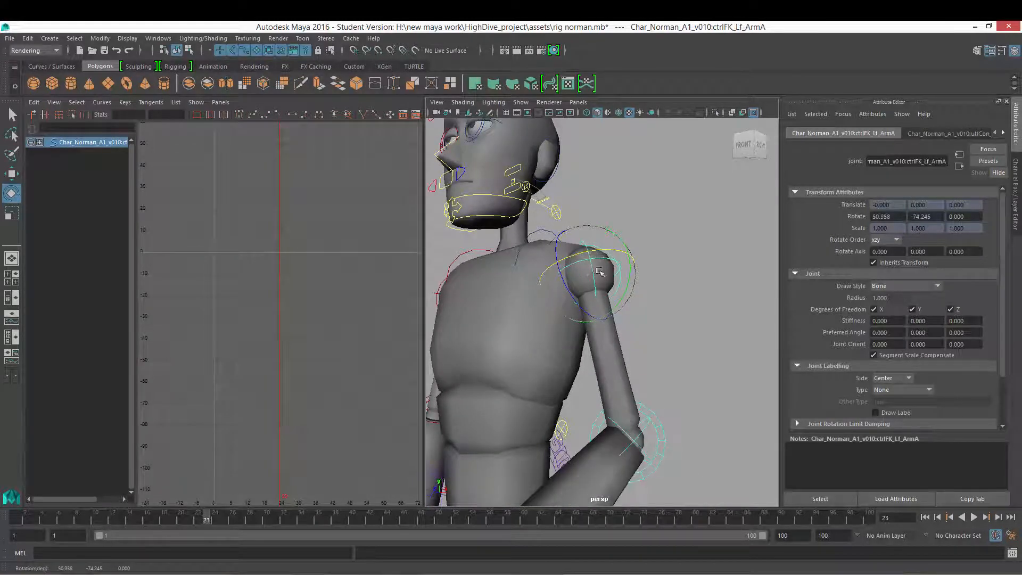
key(ctrl+z)
Step: Orbit around the character to examine the rotated left shoulder and its rotation rings from several angles
alt+drag(629, 314, 613, 306)
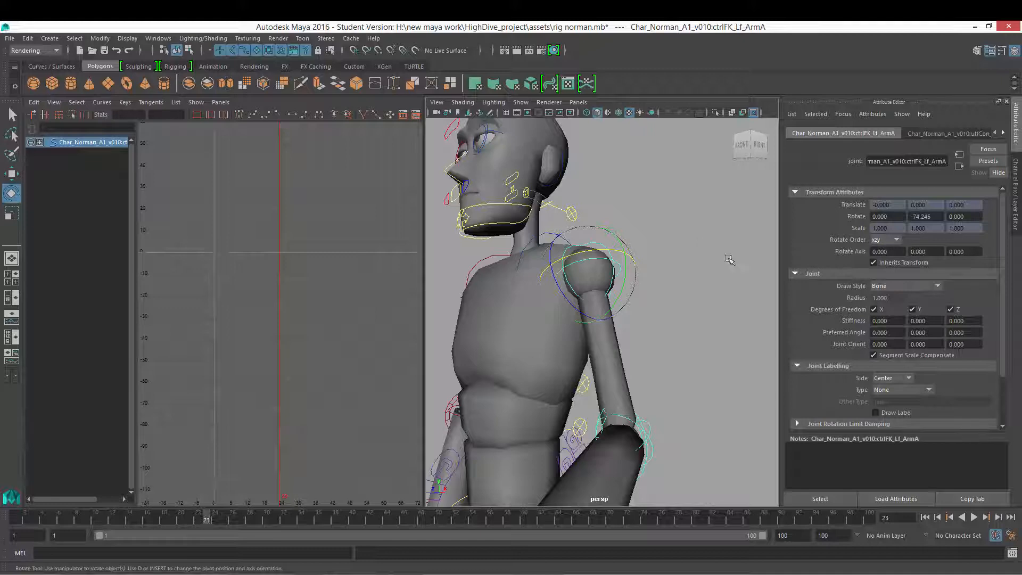
alt+drag(662, 259, 699, 294)
alt+right_drag(699, 294, 609, 299)
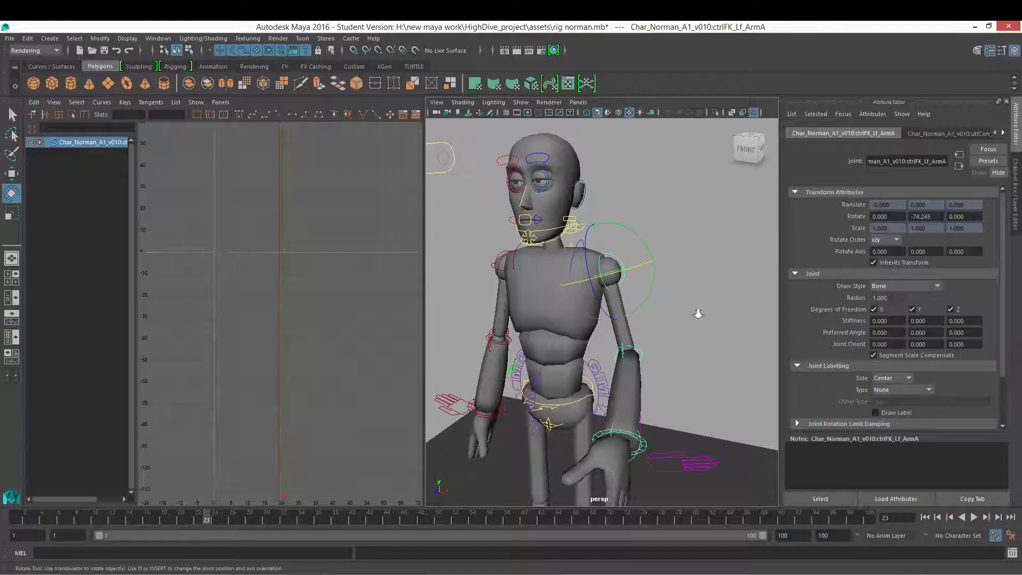
alt+right_drag(699, 314, 620, 319)
alt+drag(684, 297, 633, 326)
alt+right_drag(633, 325, 687, 315)
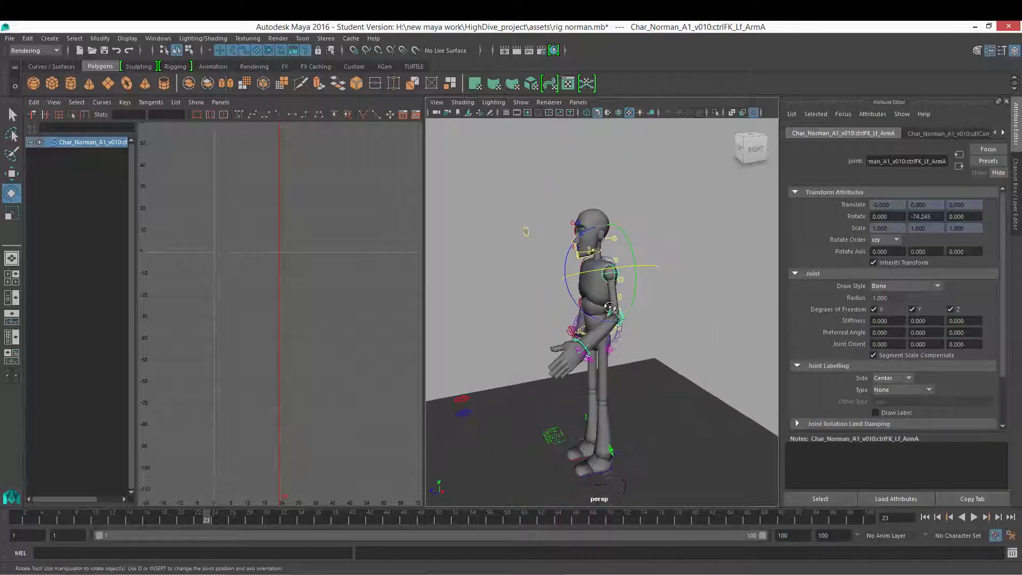
alt+drag(686, 315, 641, 307)
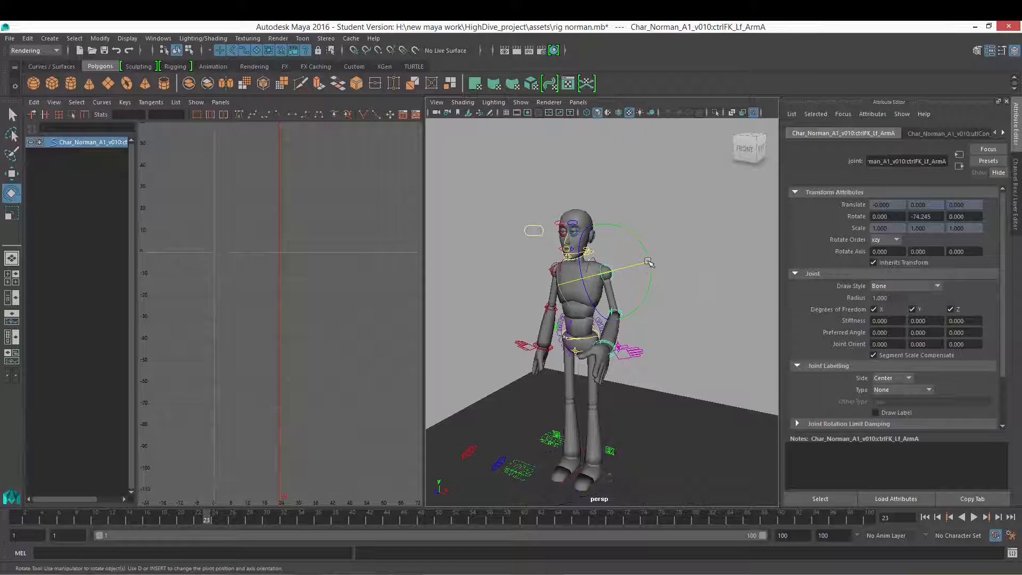
alt+drag(641, 280, 550, 276)
alt+right_drag(549, 276, 641, 293)
alt+drag(641, 293, 696, 303)
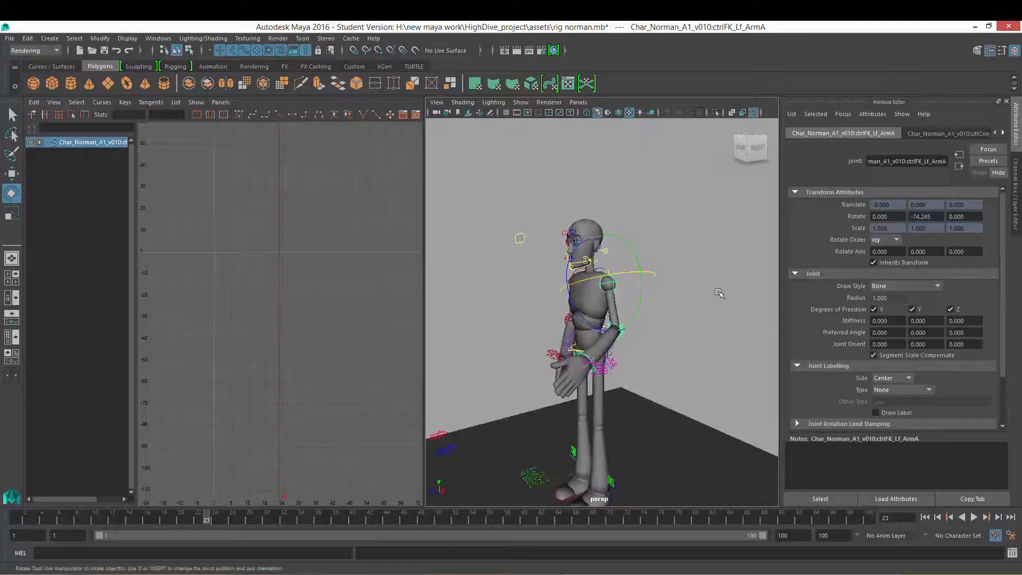
alt+right_drag(678, 283, 688, 328)
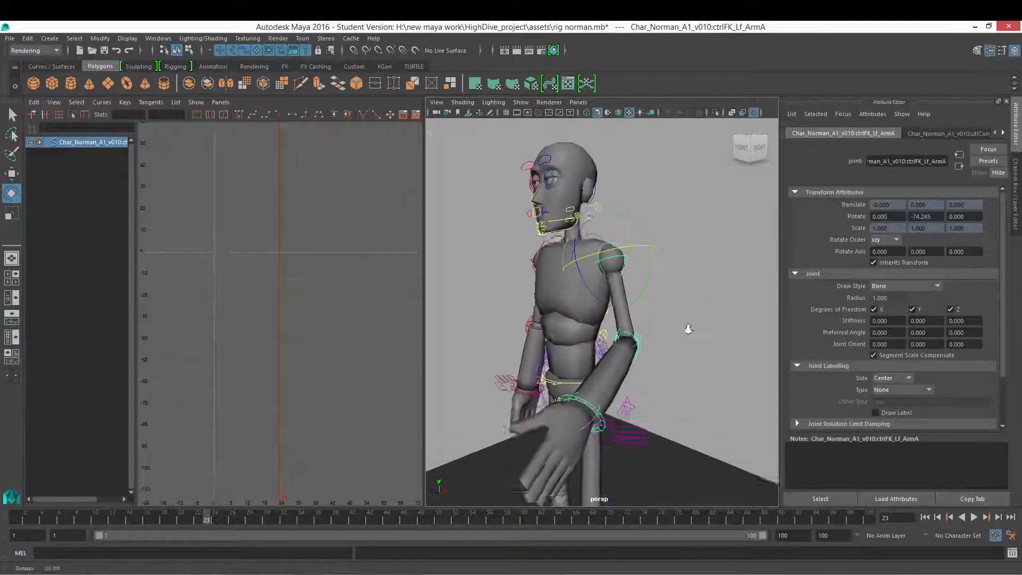
alt+drag(689, 329, 709, 313)
alt+right_drag(739, 317, 694, 316)
alt+drag(694, 316, 703, 310)
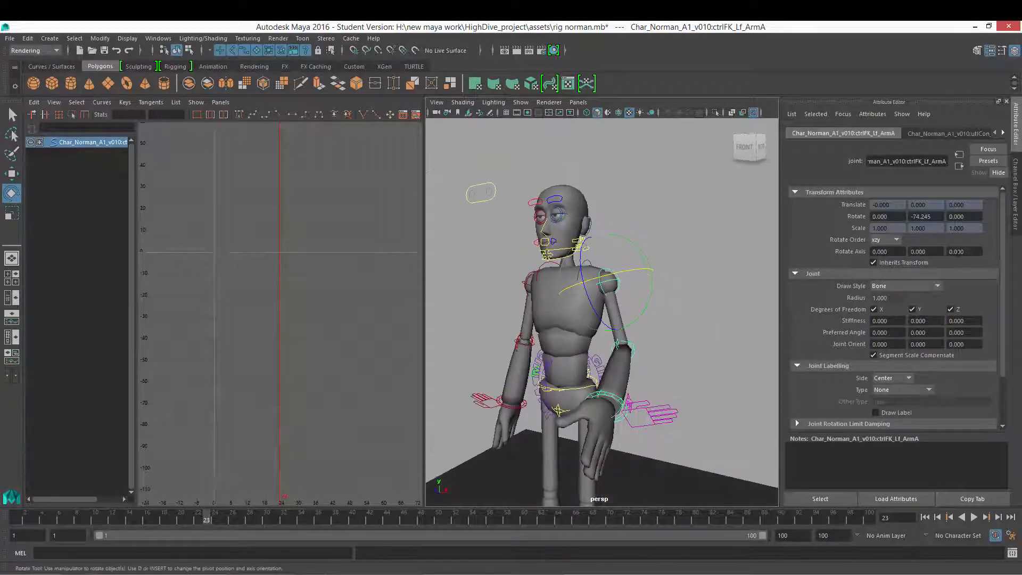
Step: Undo the left shoulder's Y rotation and orbit to check the arm
key(ctrl+z)
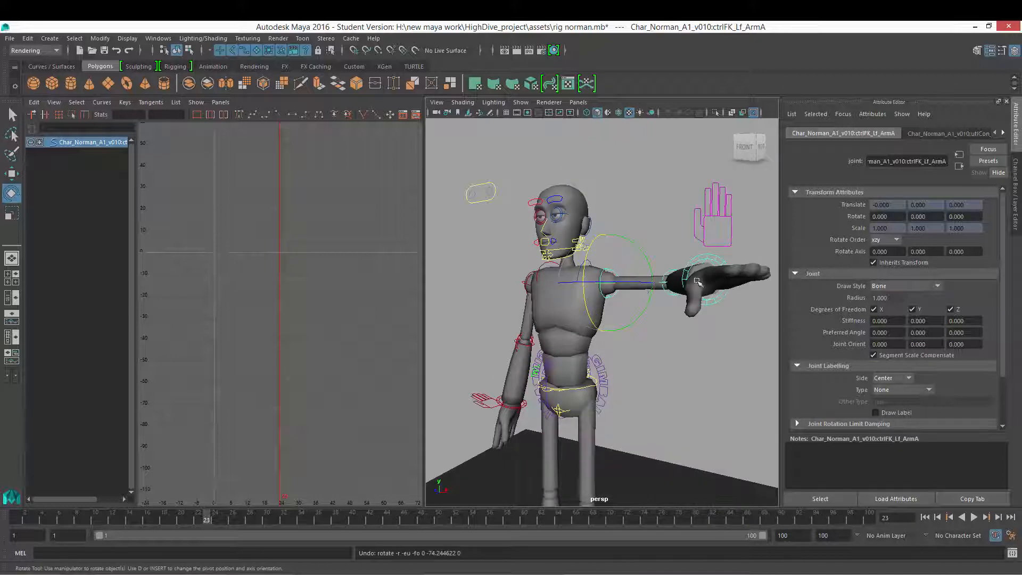
alt+drag(662, 285, 672, 301)
alt+right_drag(672, 301, 601, 302)
alt+drag(603, 305, 628, 325)
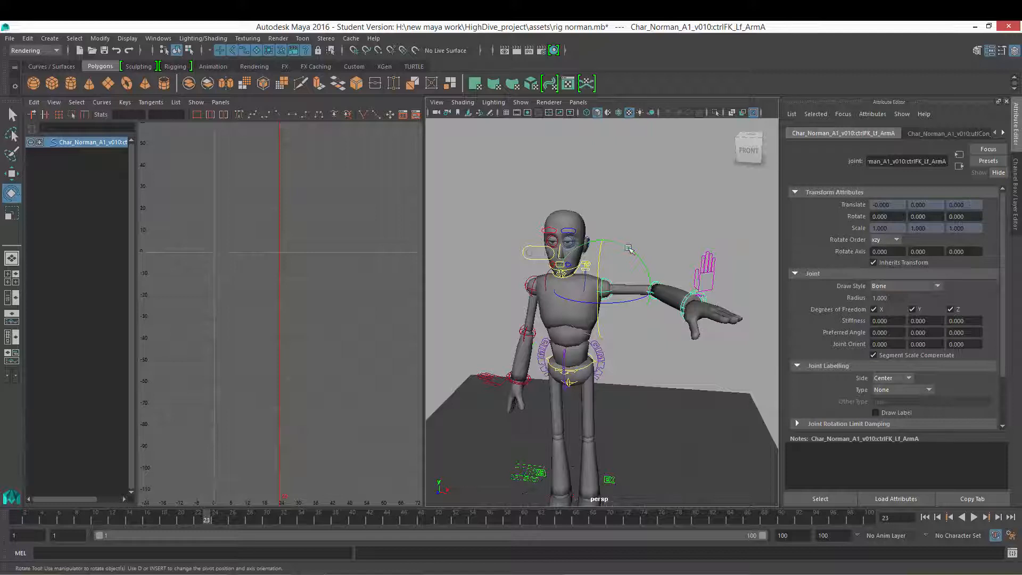
alt+drag(644, 264, 630, 285)
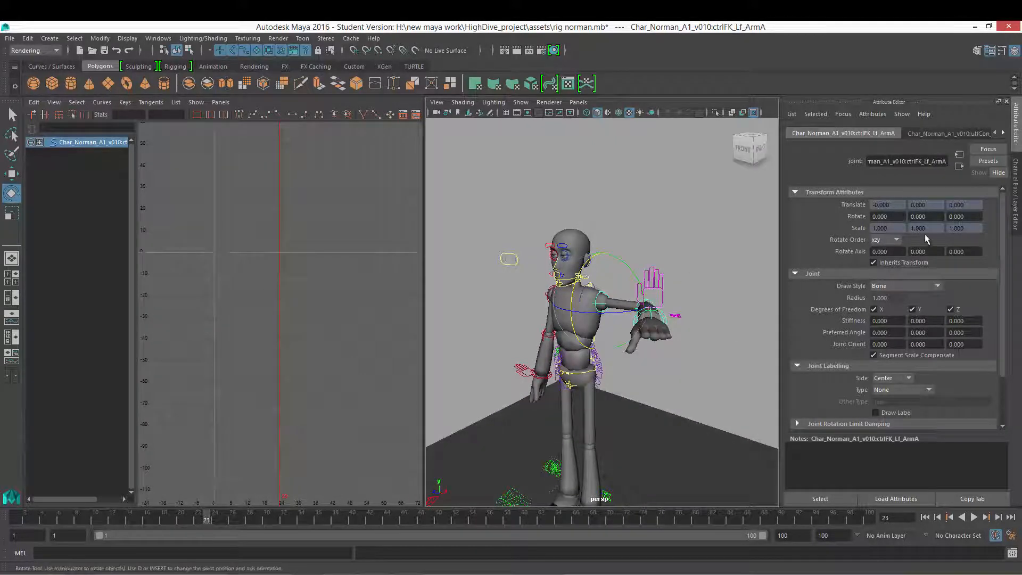
Step: Return to the Channel Box and examine the left arm's default pose from several angles, ending at the front
click(1015, 197)
alt+drag(722, 321, 681, 320)
alt+right_drag(682, 321, 673, 320)
alt+drag(674, 321, 705, 264)
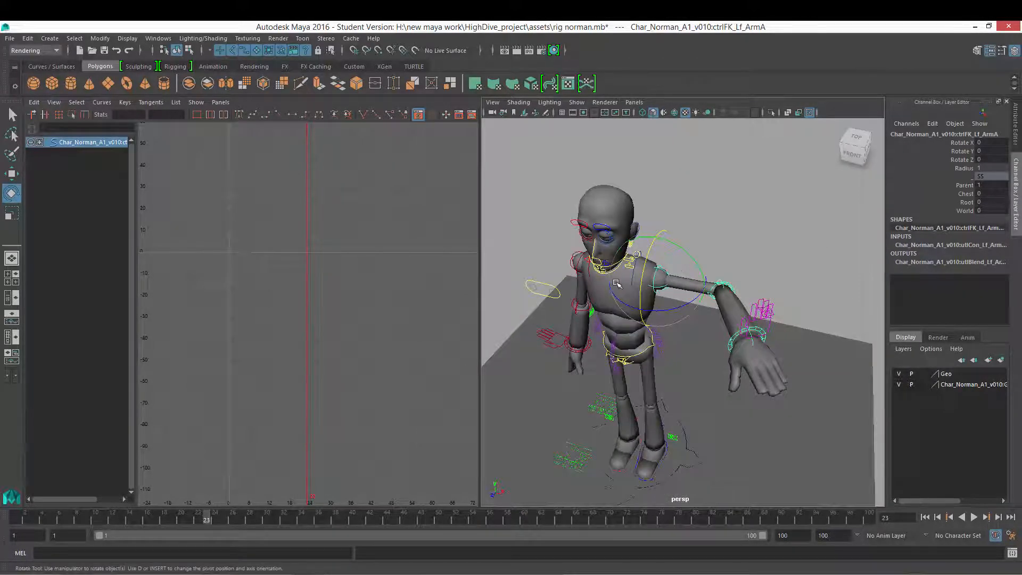
right_drag(617, 282, 671, 284)
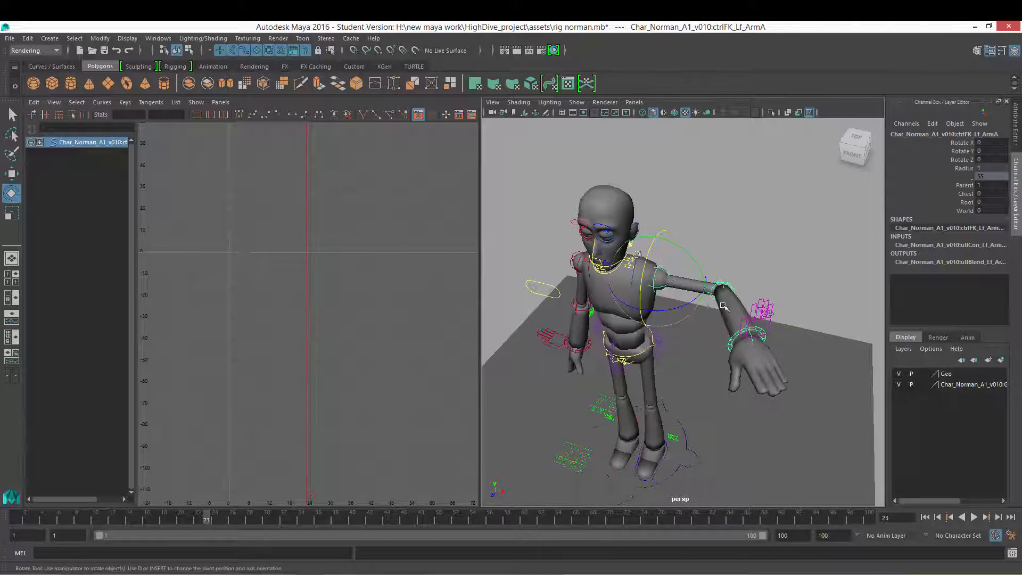
alt+drag(723, 307, 676, 325)
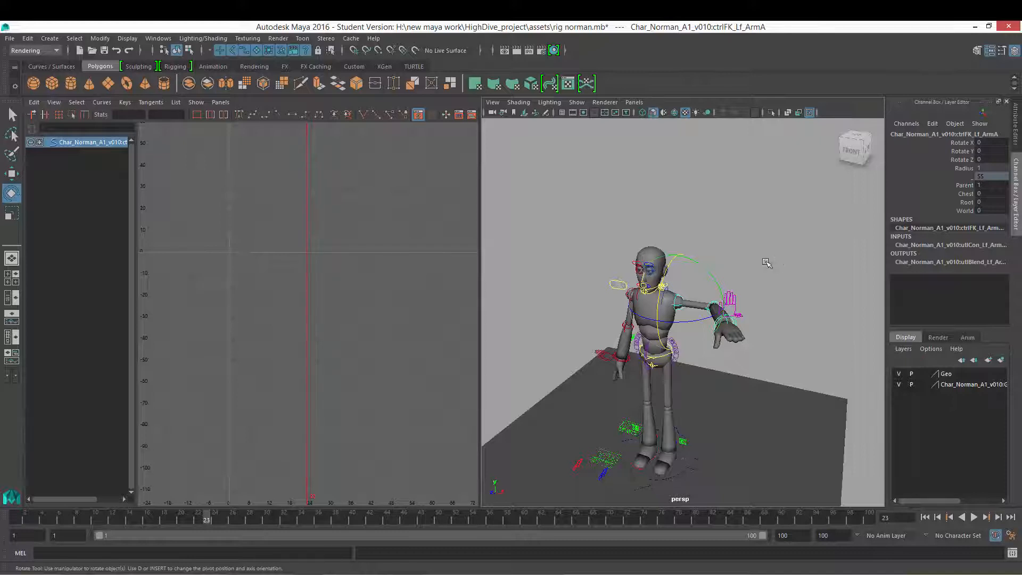
alt+right_drag(757, 310, 701, 313)
mouse_move(701, 314)
alt+middle_down()
mouse_move(685, 315)
mouse_move(710, 316)
alt+middle_up()
alt+drag(710, 316, 729, 324)
alt+right_drag(729, 325, 755, 372)
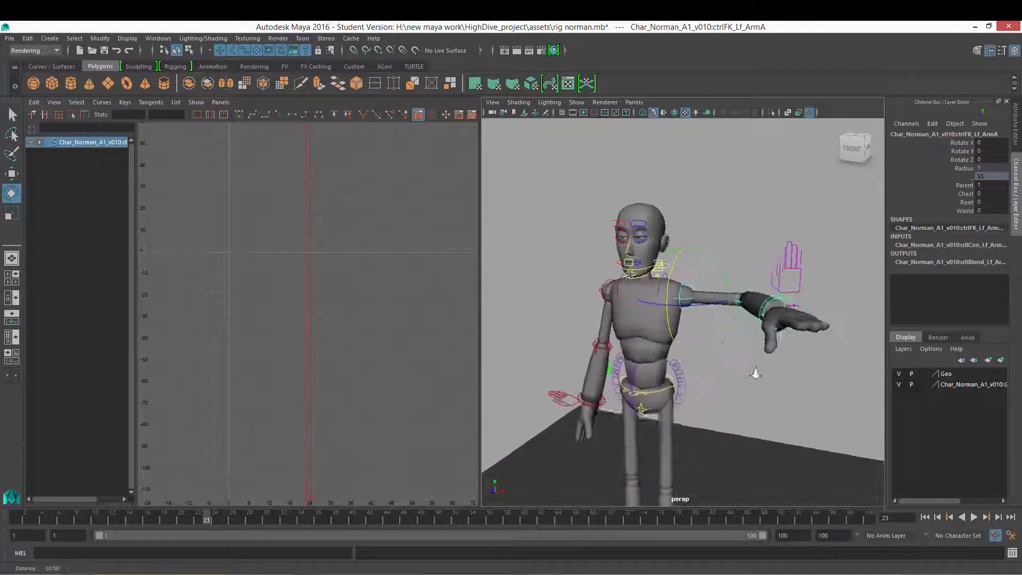
alt+drag(755, 372, 757, 348)
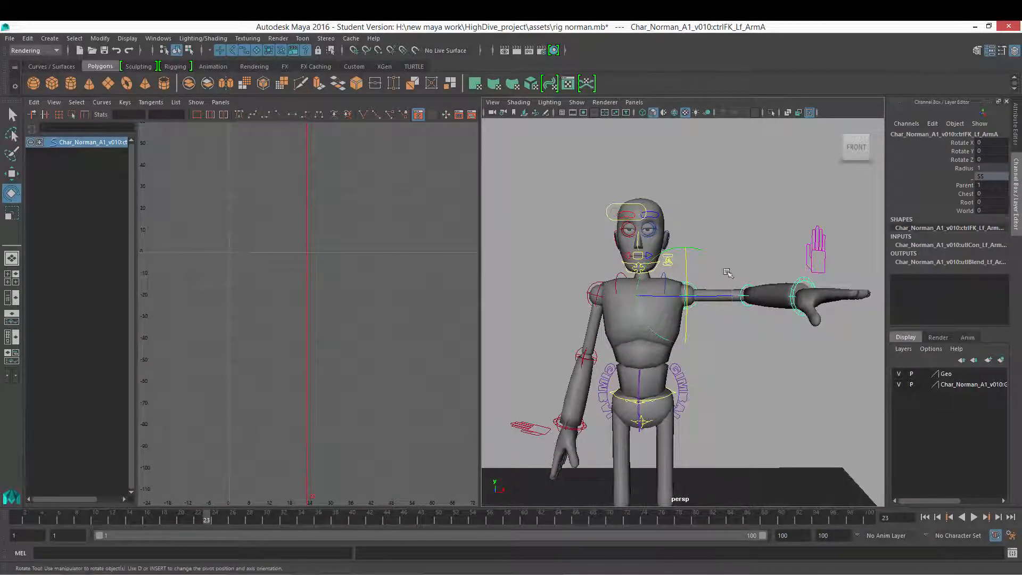